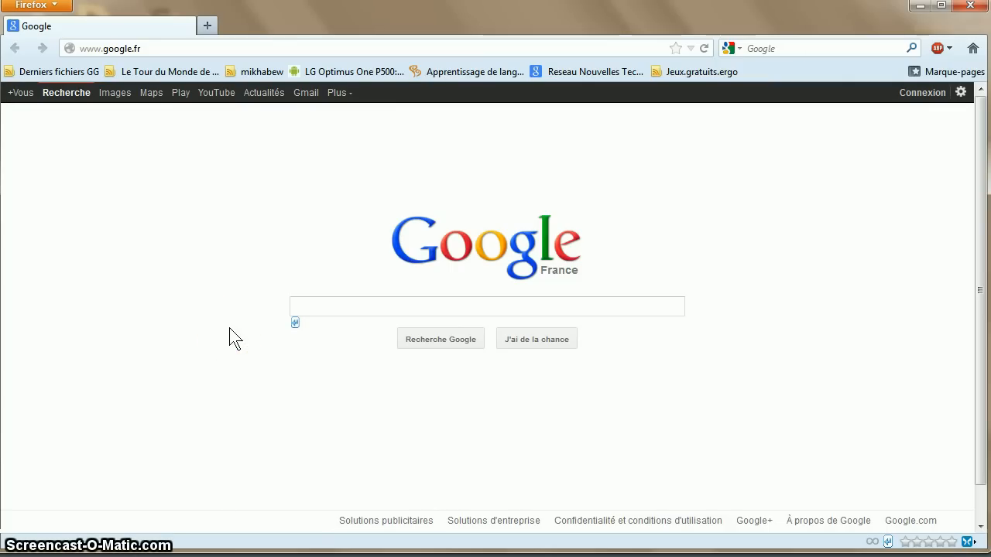
Go to the website geogebra.free.fr
{"action": "left_click", "coordinate": [201, 48]}
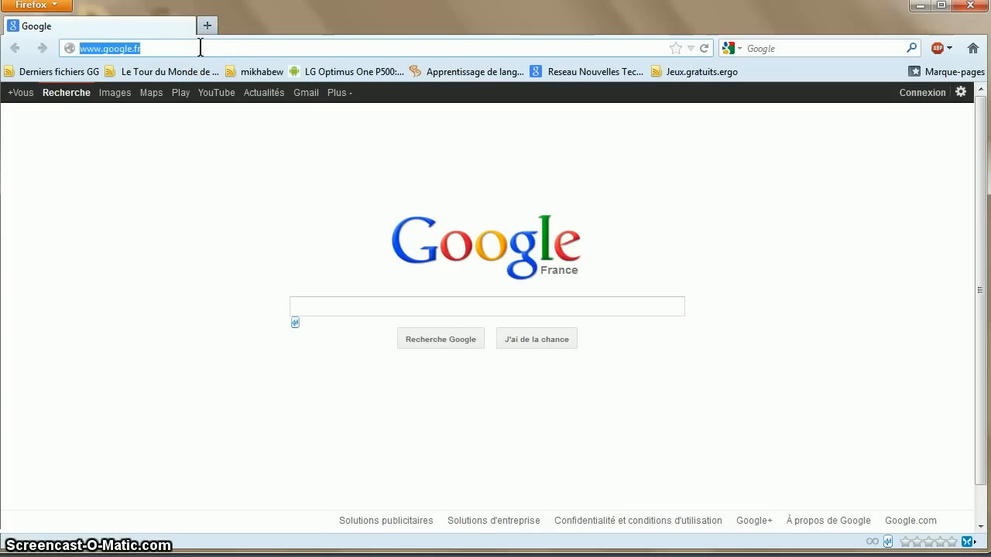
{"action": "type", "text": "geo"}
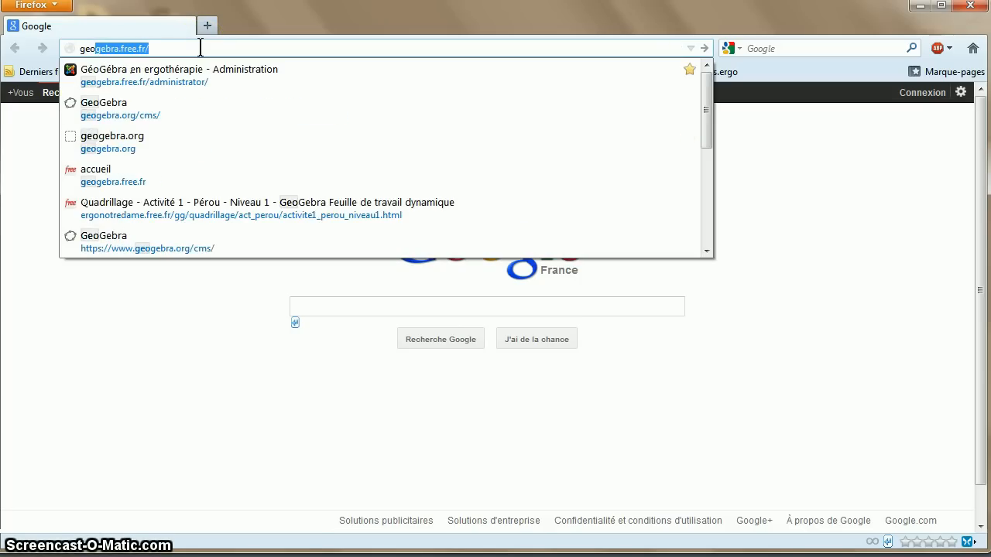
{"action": "type", "text": "g"}
{"action": "type", "text": "ebra.fr"}
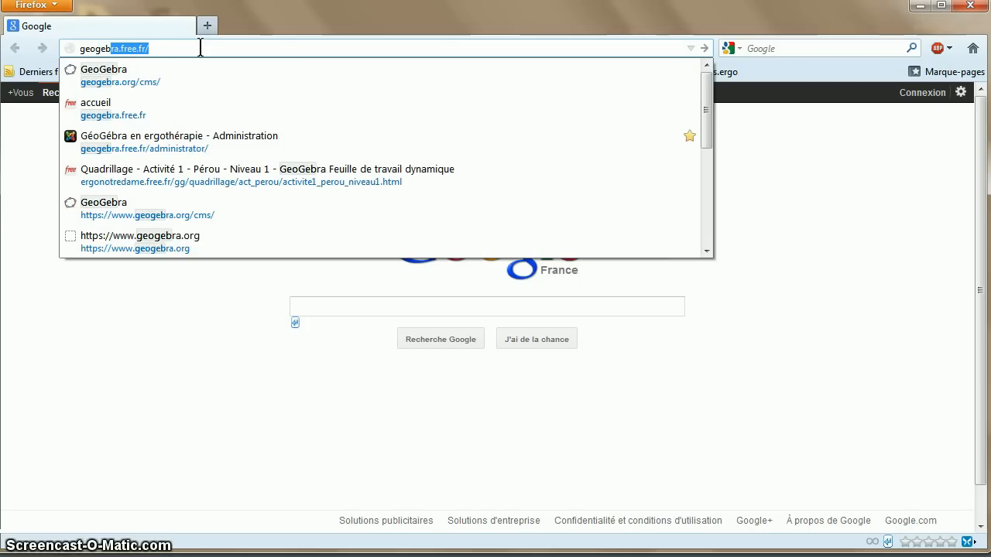
{"action": "type", "text": "ee.fr"}
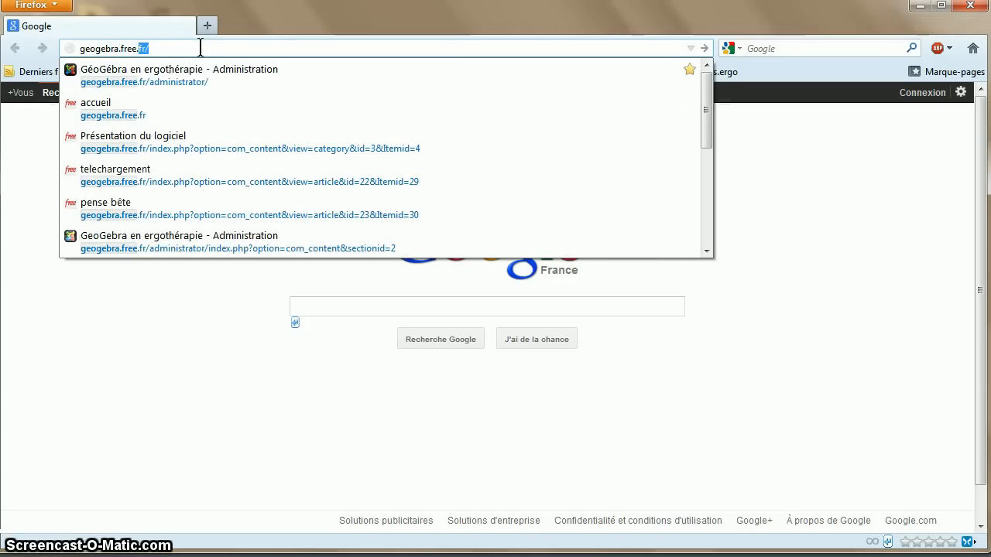
{"action": "key", "text": "Return"}
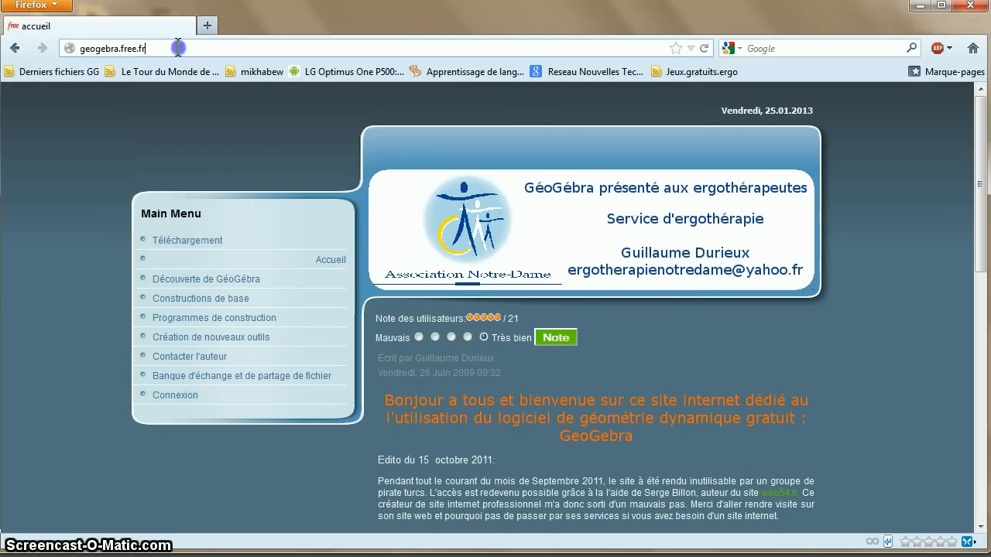
{"action": "left_click", "coordinate": [179, 48]}
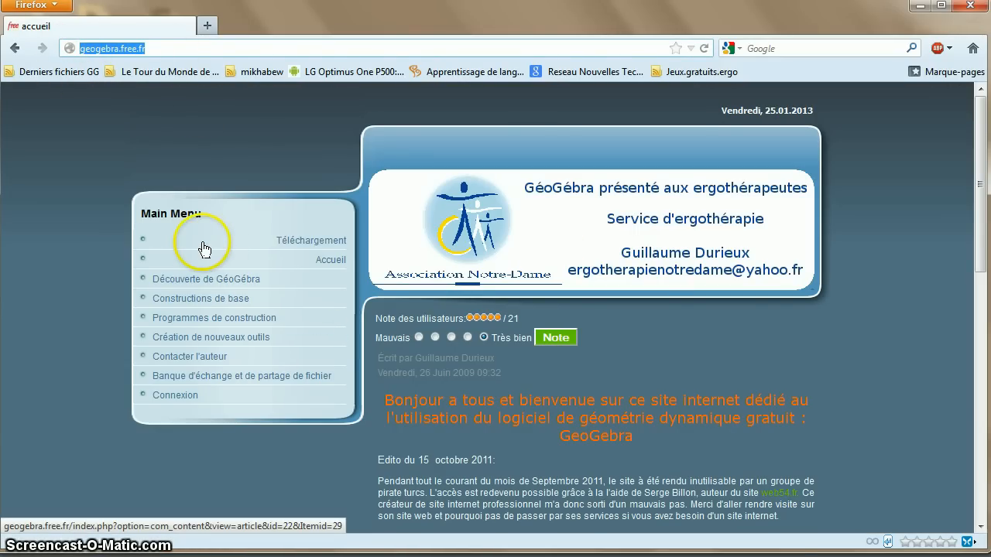
Open the site's Téléchargement page and save the Windows installer GeoGebra-Windows-Installer-4-2-17-0.exe
{"action": "left_click", "coordinate": [280, 246]}
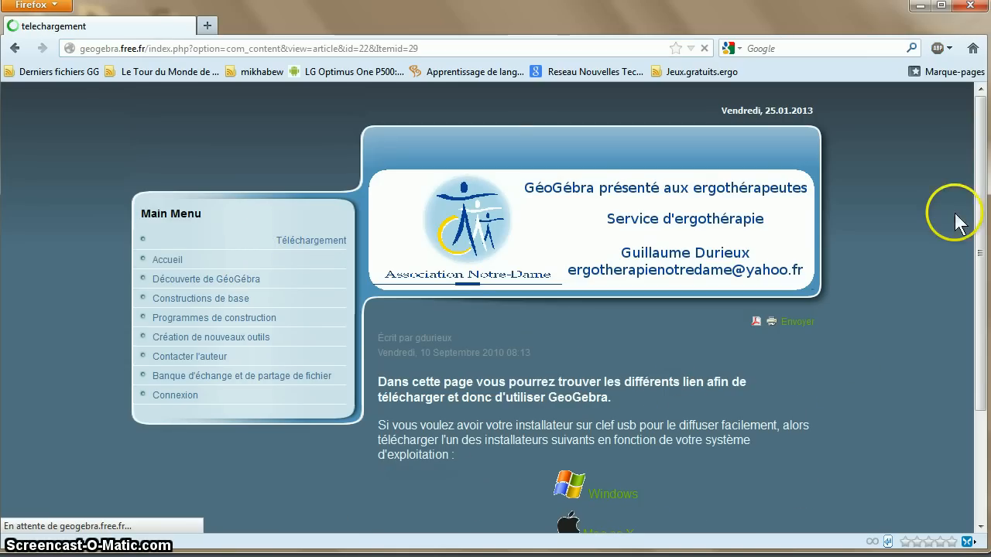
{"action": "scroll", "coordinate": [977, 207], "scroll_direction": "down", "scroll_amount": 3}
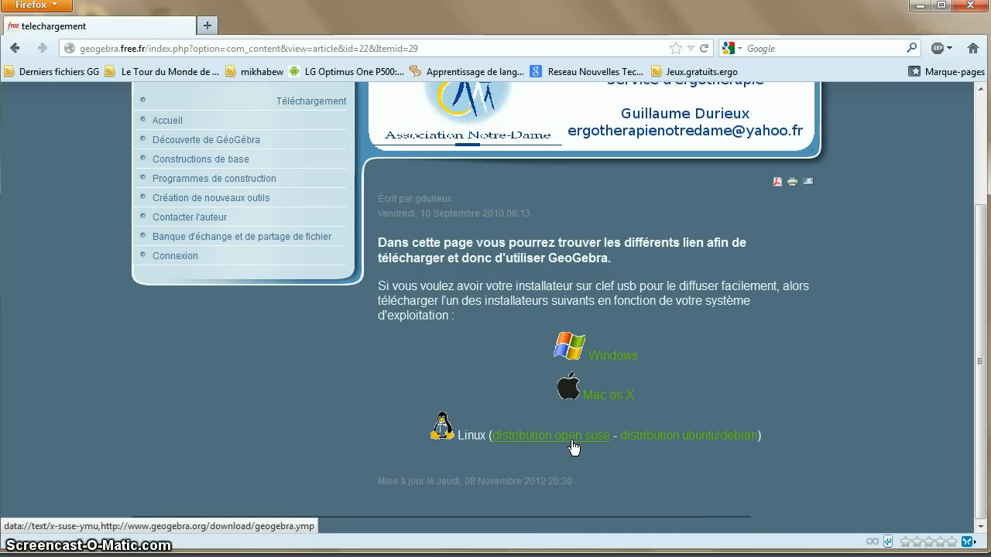
{"action": "left_click", "coordinate": [614, 361]}
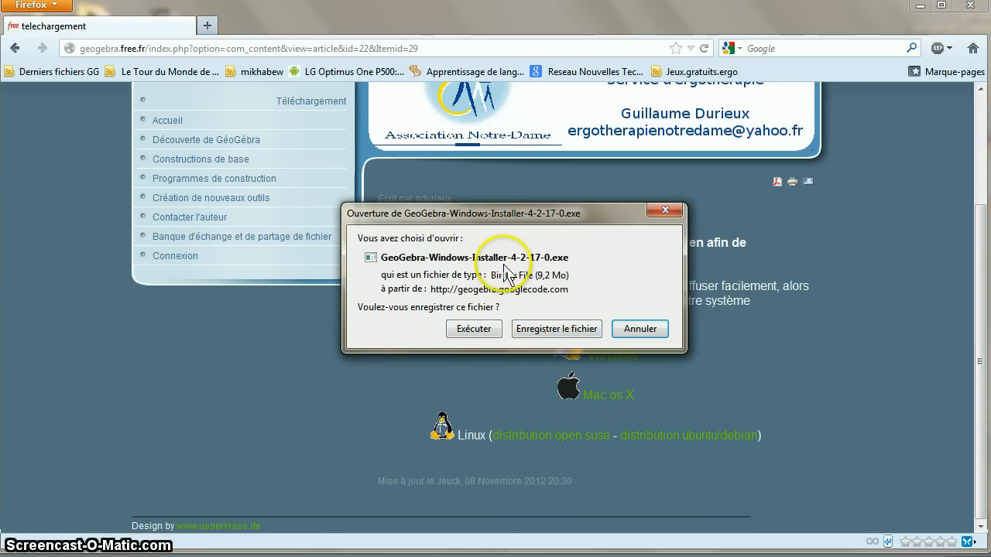
{"action": "left_click", "coordinate": [541, 329]}
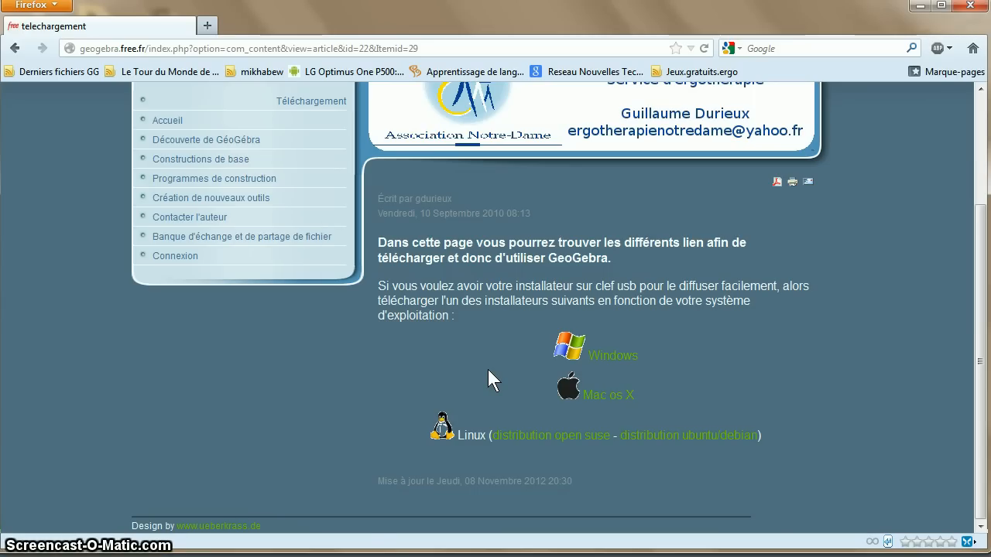
Minimize the downloads and browser windows and move the GeoGebra installer icon to an empty area of the desktop
{"action": "left_click_drag", "start_coordinate": [611, 48], "coordinate": [491, 96]}
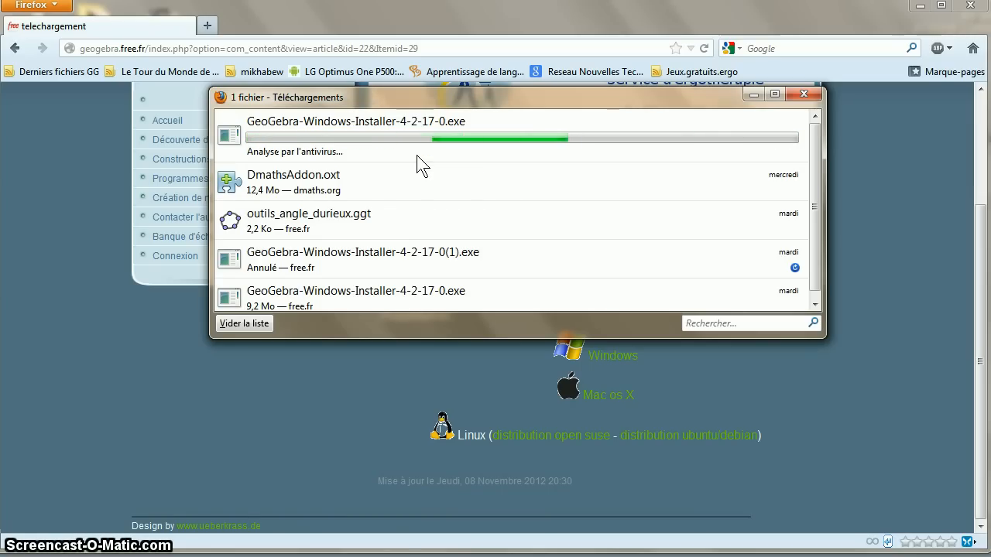
{"action": "left_click", "coordinate": [751, 96]}
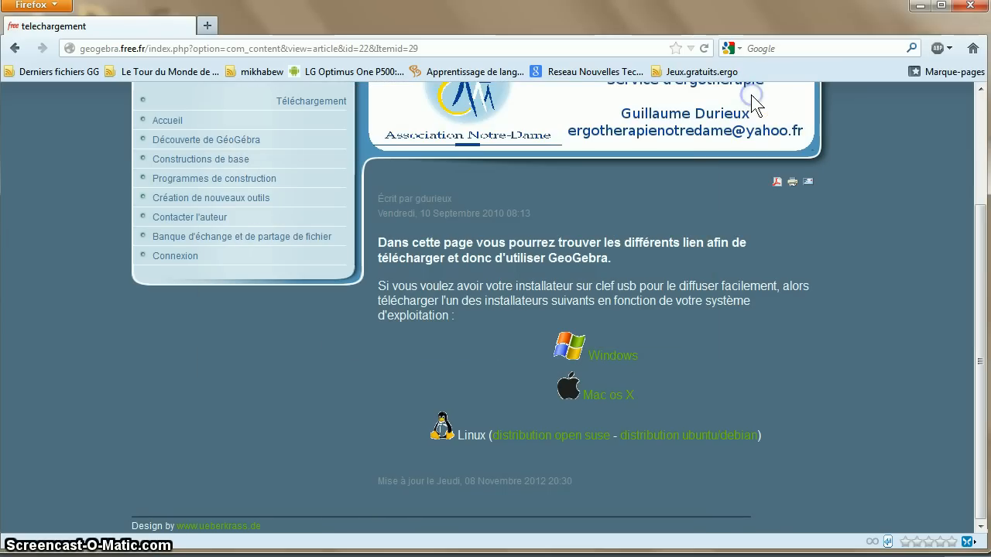
{"action": "left_click", "coordinate": [920, 9]}
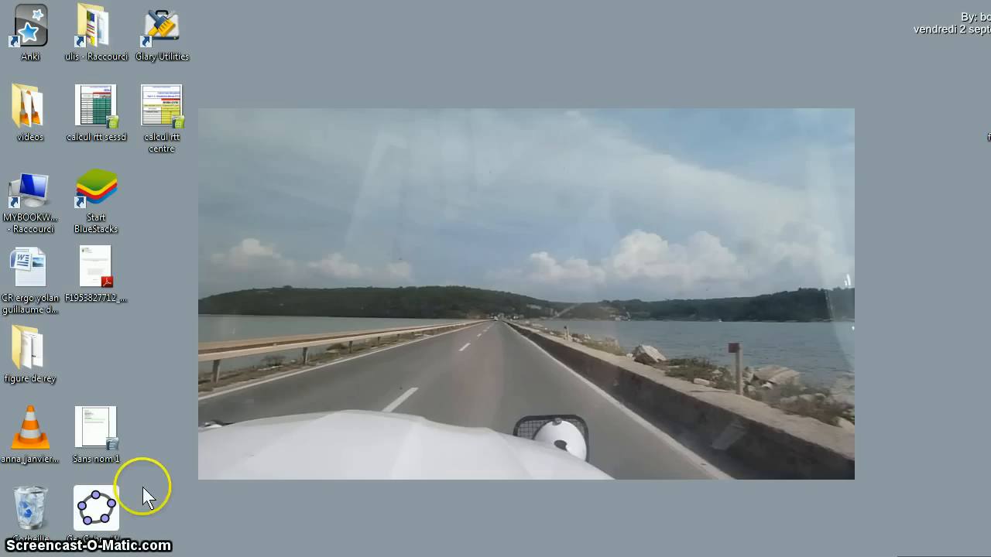
{"action": "left_click_drag", "start_coordinate": [96, 509], "coordinate": [370, 56]}
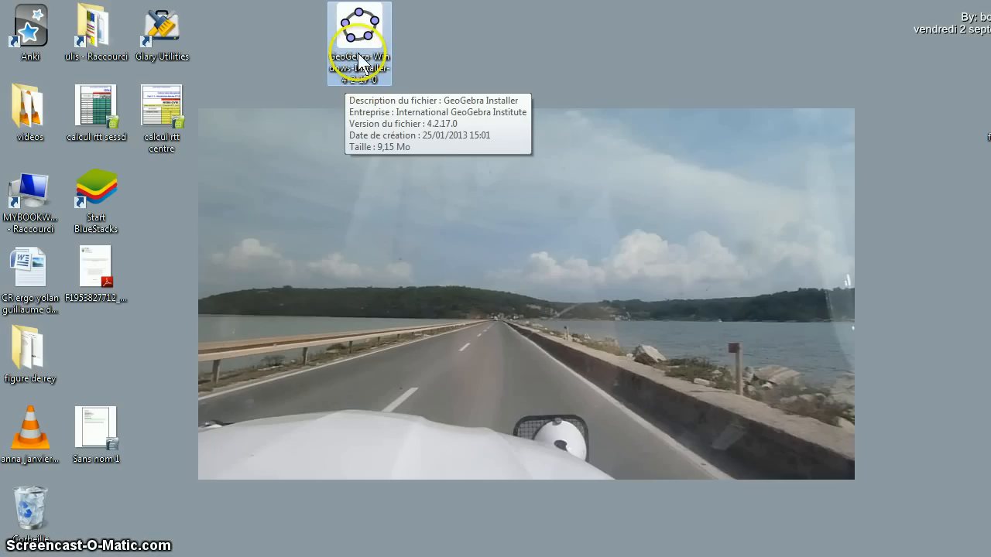
Start the GeoGebra installer, continue with French as the language, and accept the user licence
{"action": "double_click", "coordinate": [360, 40]}
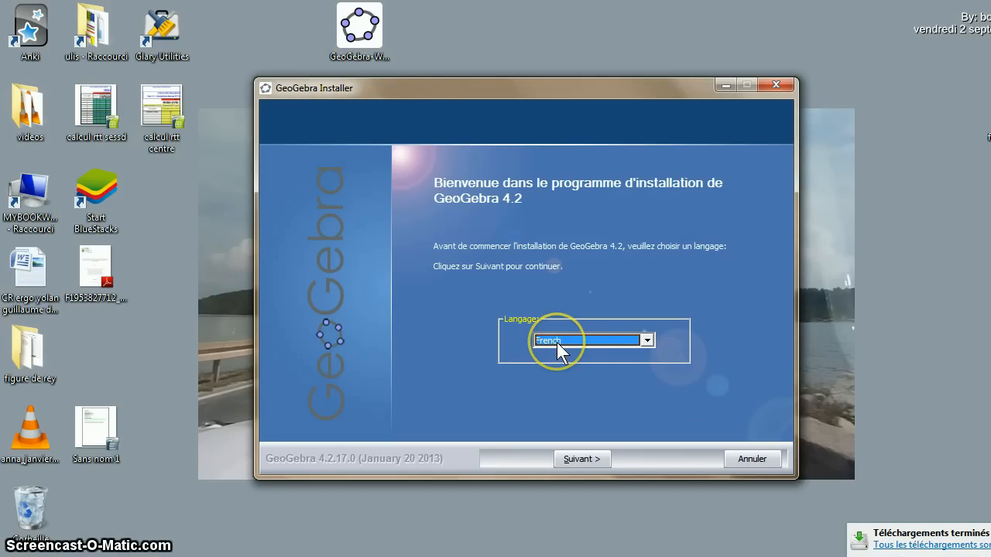
{"action": "left_click", "coordinate": [573, 460]}
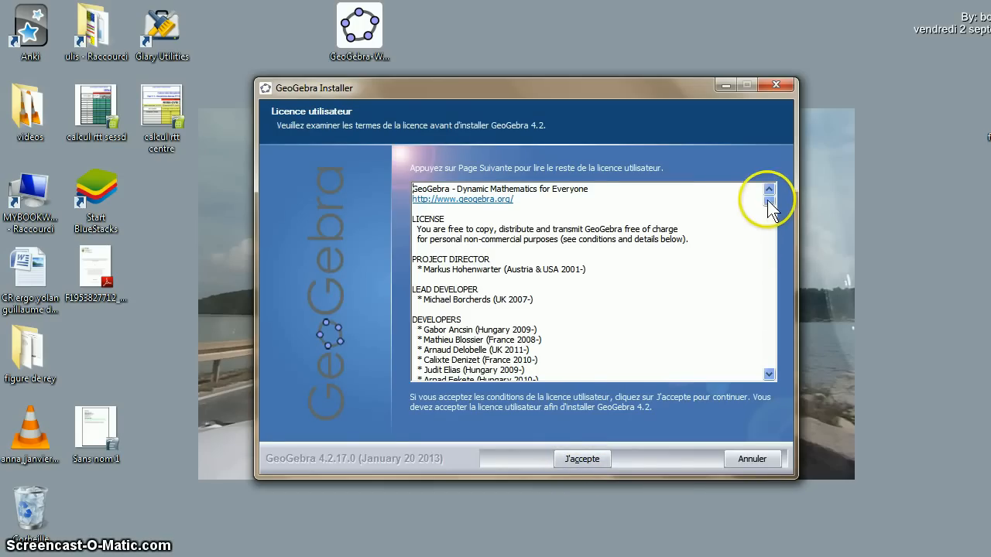
{"action": "left_click_drag", "start_coordinate": [767, 200], "coordinate": [780, 391]}
{"action": "left_click", "coordinate": [588, 458]}
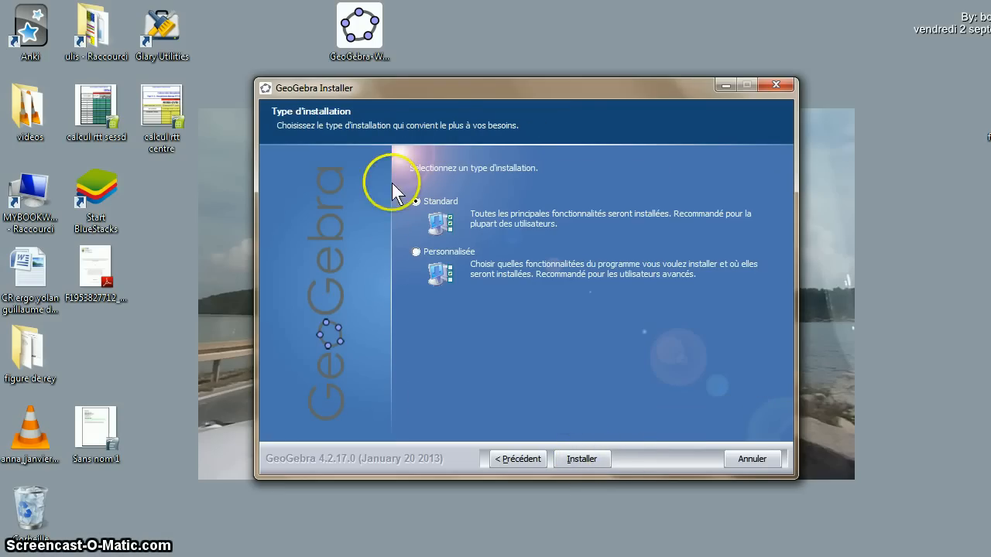
Run the Standard installation of GeoGebra 4.2 and close the installer
{"action": "left_click", "coordinate": [577, 459]}
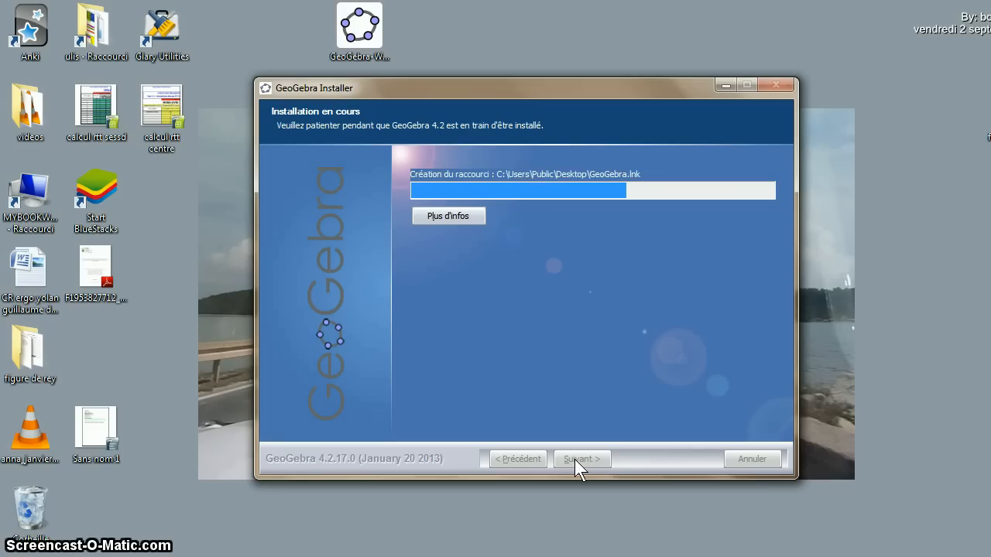
{"action": "left_click", "coordinate": [580, 458]}
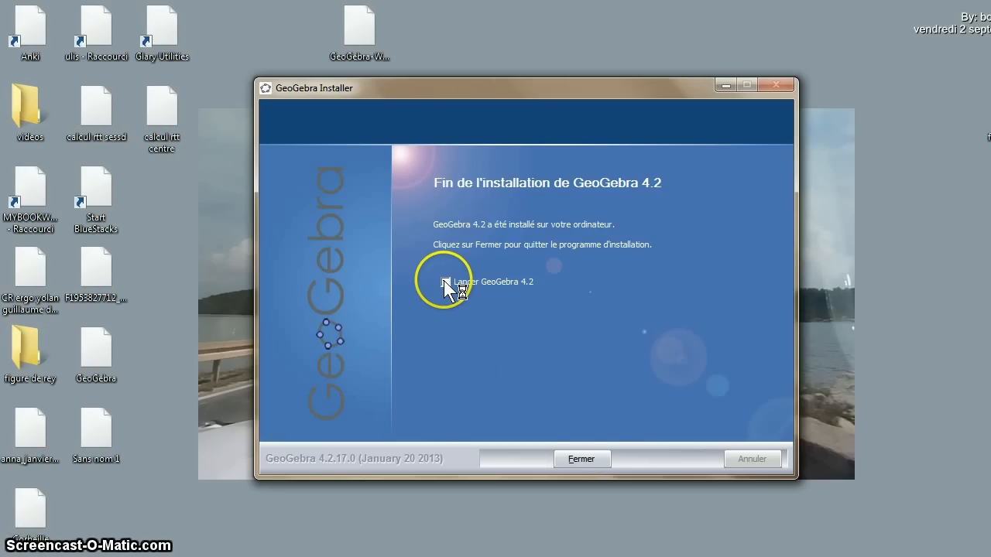
{"action": "left_click", "coordinate": [591, 458]}
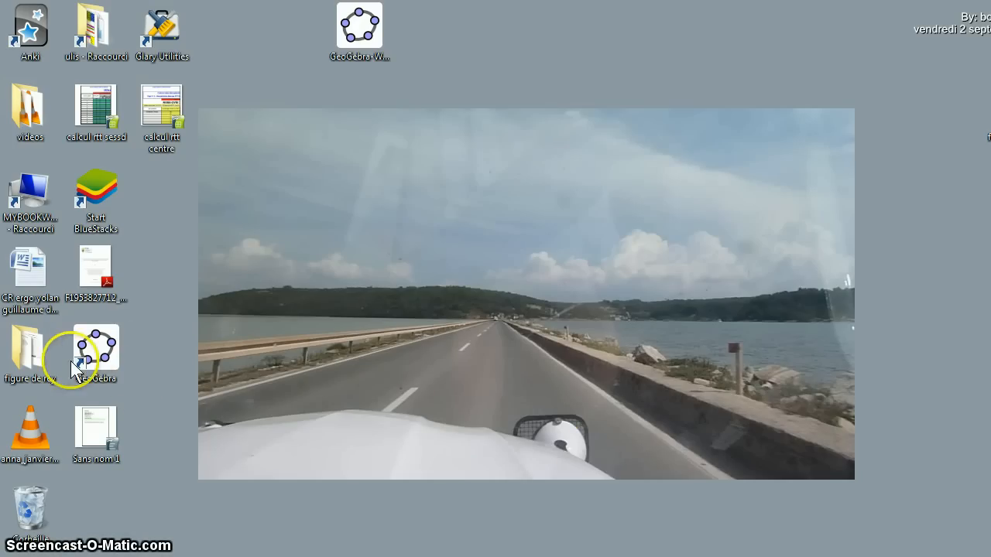
Try to move the GeoGebra installer file to the Recycle Bin
{"action": "left_click", "coordinate": [352, 31]}
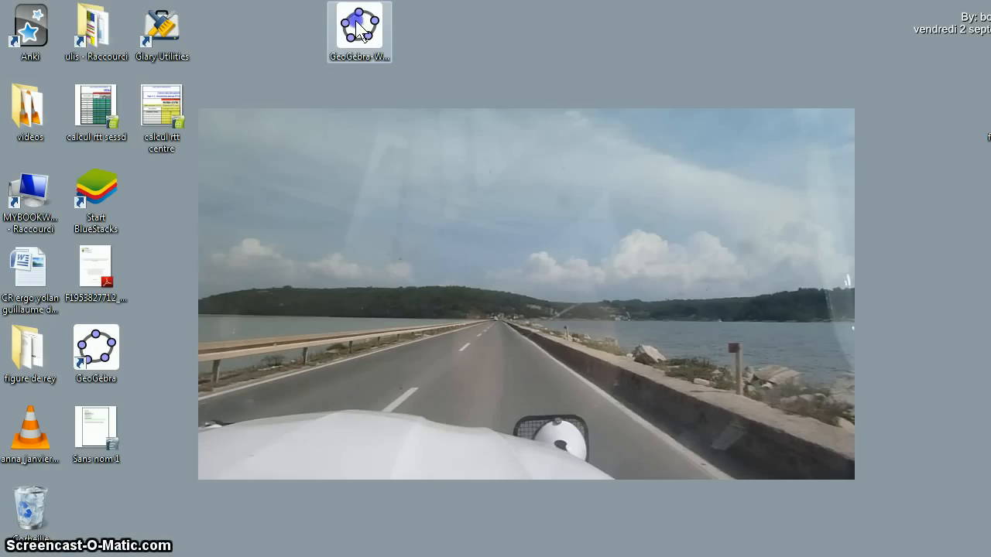
{"action": "left_click_drag", "start_coordinate": [356, 31], "coordinate": [35, 517]}
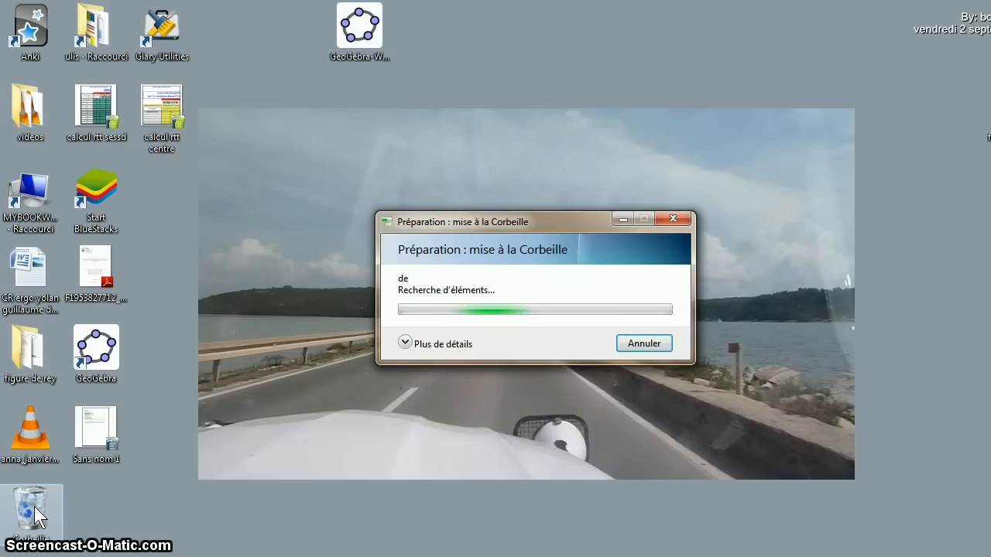
Launch GeoGebra from its desktop shortcut and cancel the pending move of the installer to the Recycle Bin
{"action": "left_click", "coordinate": [105, 337]}
{"action": "double_click", "coordinate": [93, 340]}
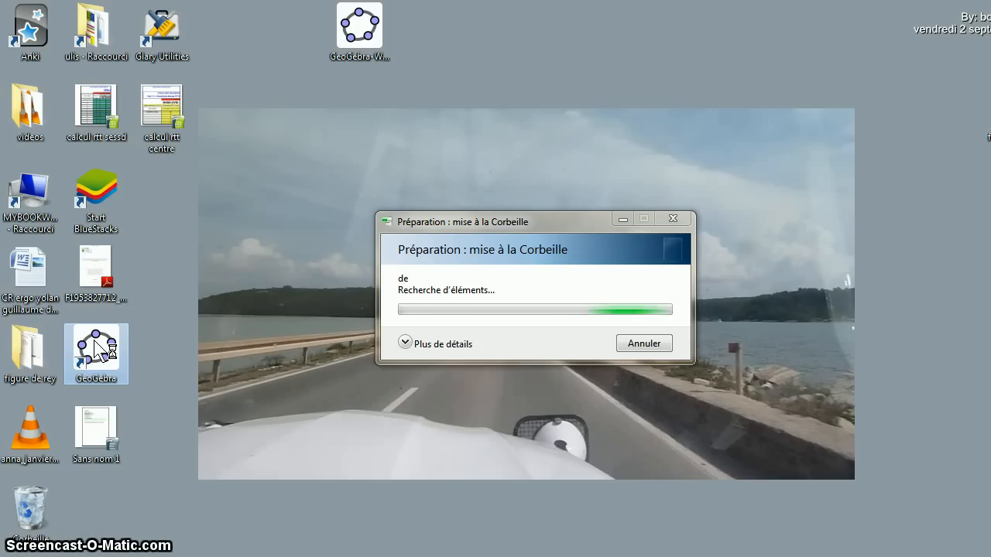
{"action": "left_click", "coordinate": [641, 344]}
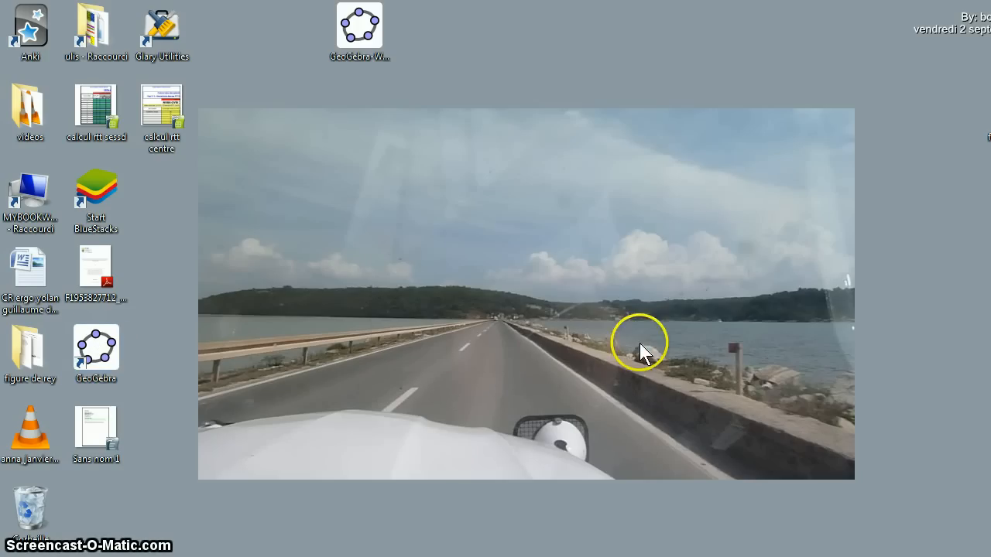
{"action": "mouse_move", "coordinate": [219, 546]}
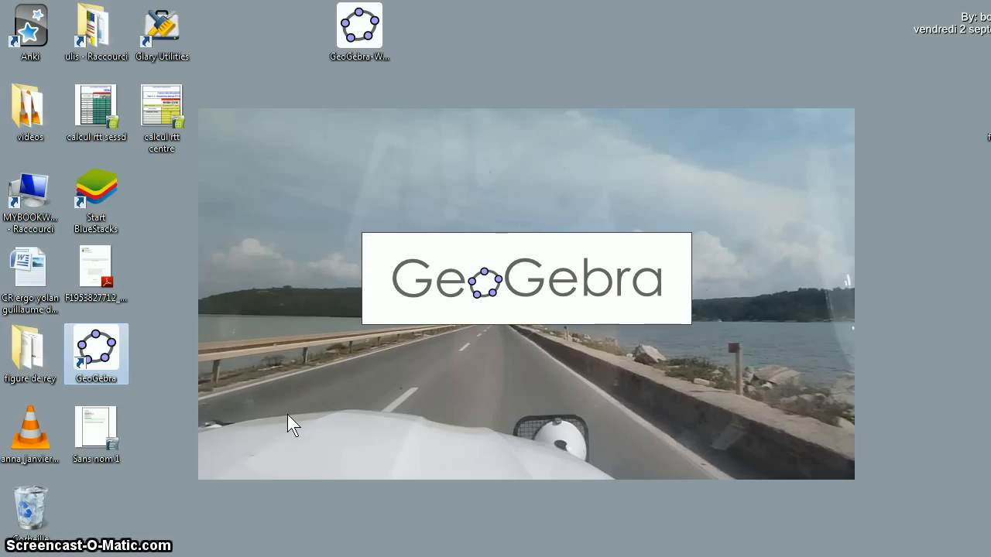
{"action": "left_click", "coordinate": [365, 310]}
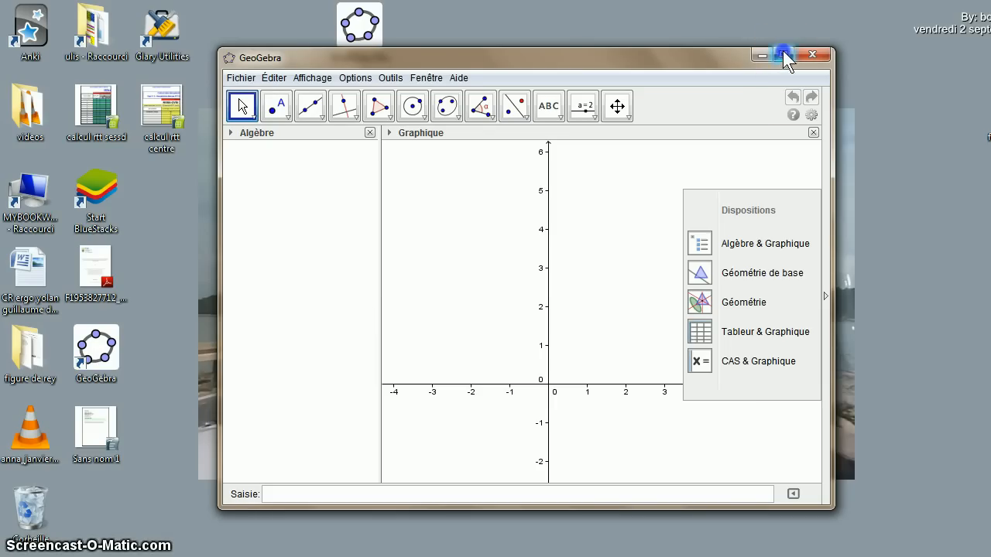
Reposition and widen the GeoGebra window so that it fills the visible desktop area
{"action": "left_click", "coordinate": [782, 52]}
{"action": "left_click", "coordinate": [989, 5]}
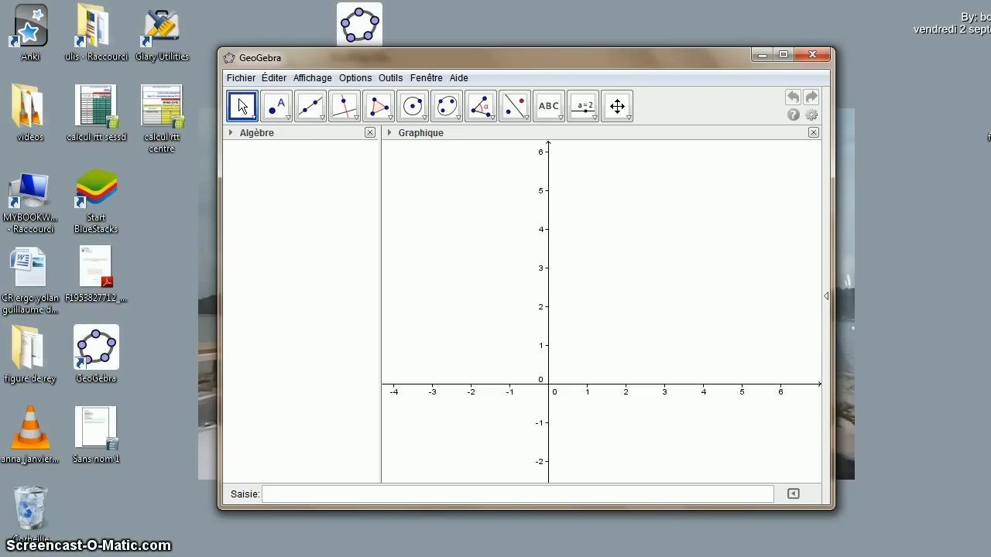
{"action": "left_click_drag", "start_coordinate": [833, 92], "coordinate": [989, 97]}
{"action": "left_click_drag", "start_coordinate": [872, 50], "coordinate": [866, 2]}
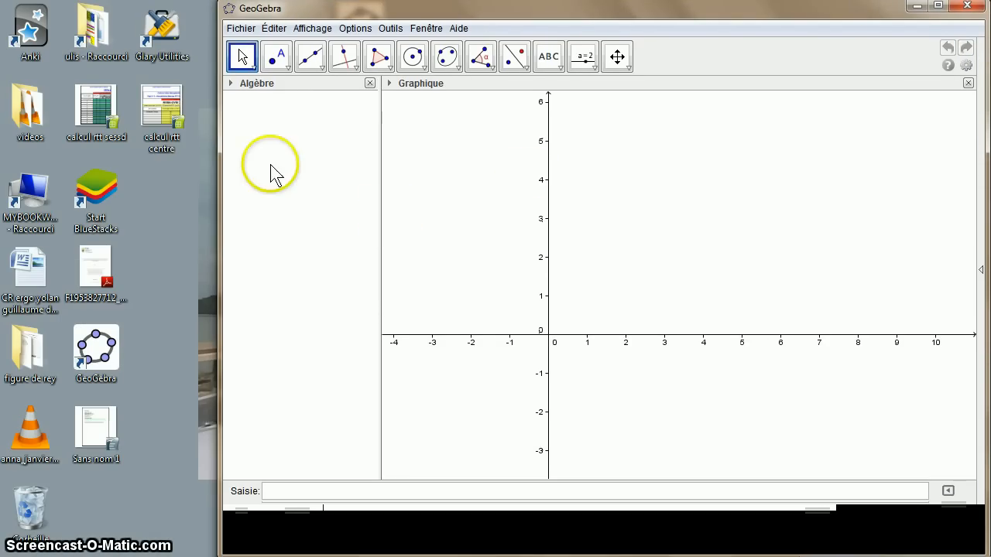
{"action": "left_click_drag", "start_coordinate": [221, 177], "coordinate": [5, 164]}
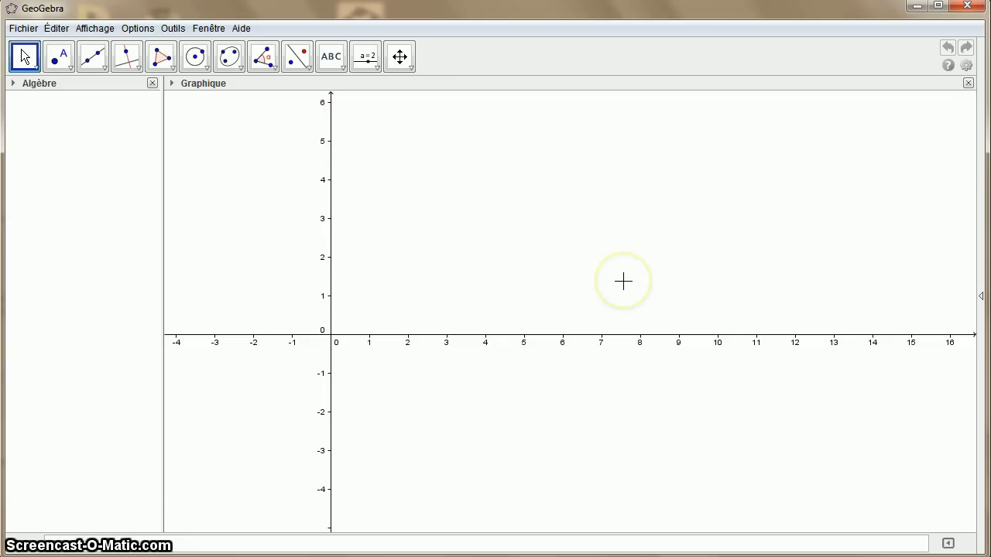
Close GeoGebra and switch back to the Firefox window showing the download page
{"action": "left_click", "coordinate": [963, 9]}
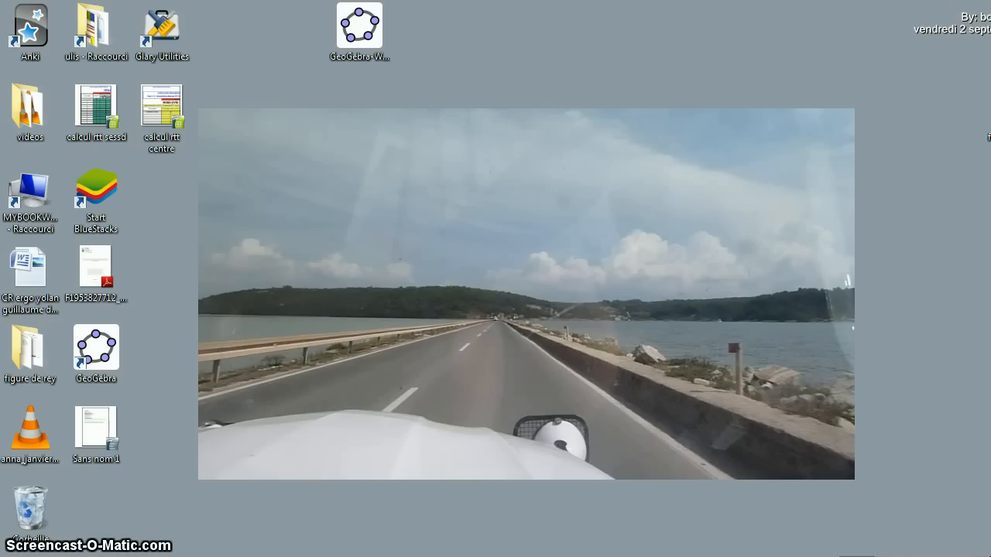
{"action": "mouse_move", "coordinate": [116, 553]}
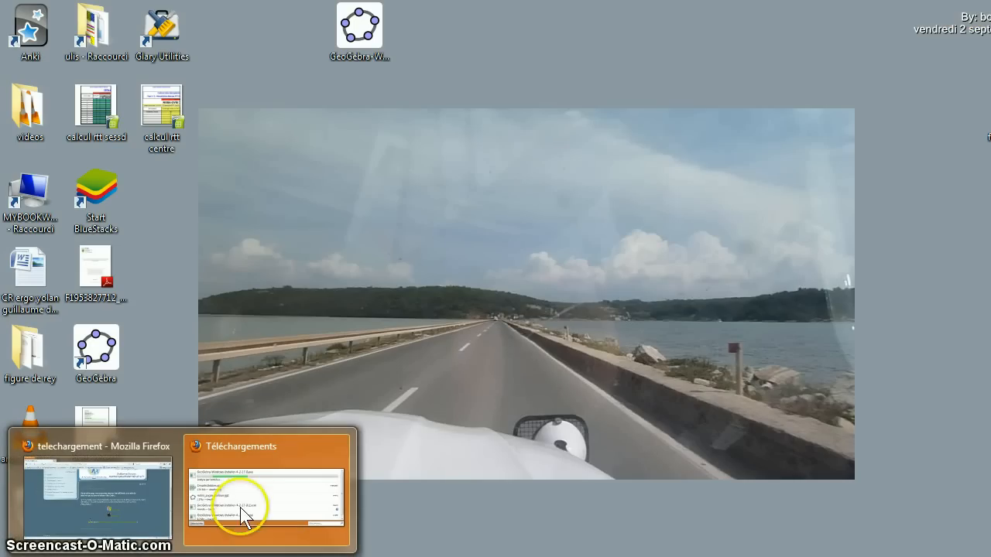
{"action": "left_click", "coordinate": [124, 487]}
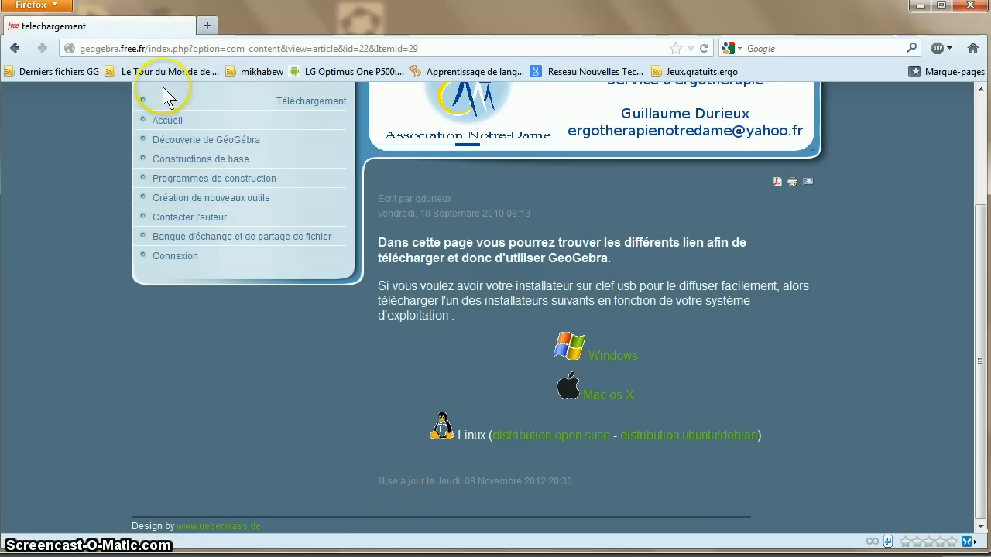
Open the "Pense bête et configuration débutant" article under Découverte de GéoGébra and go to its configuration file download
{"action": "left_click", "coordinate": [197, 147]}
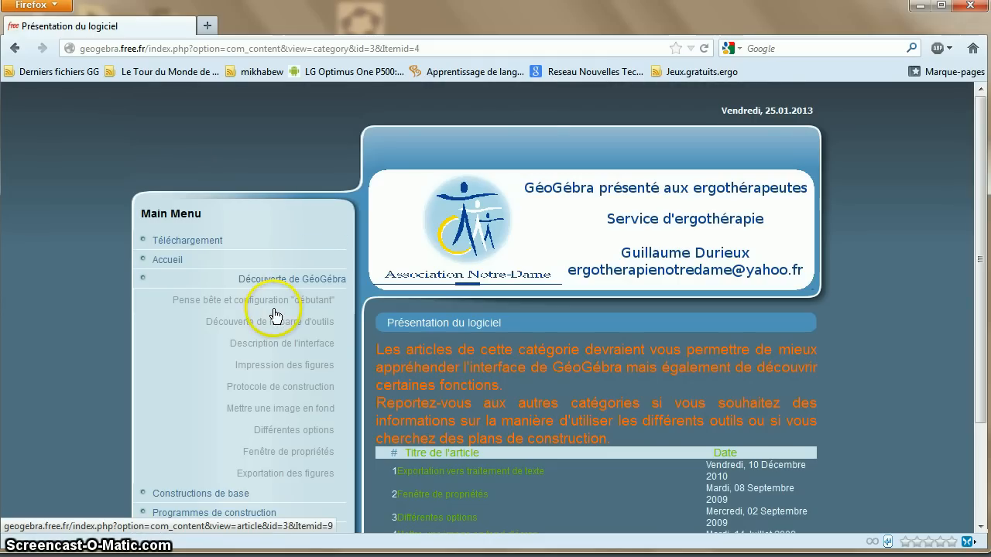
{"action": "left_click", "coordinate": [258, 307]}
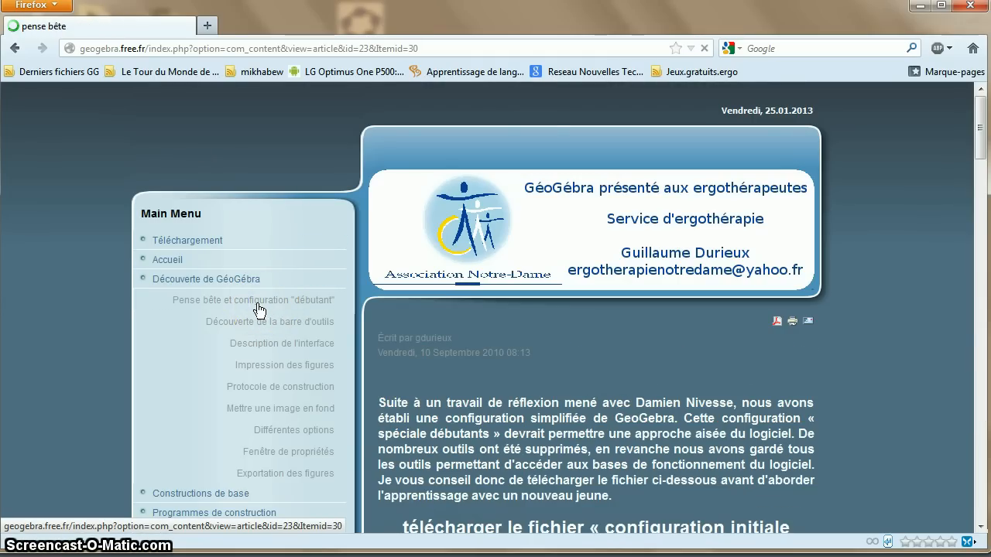
{"action": "left_click_drag", "start_coordinate": [978, 143], "coordinate": [985, 223]}
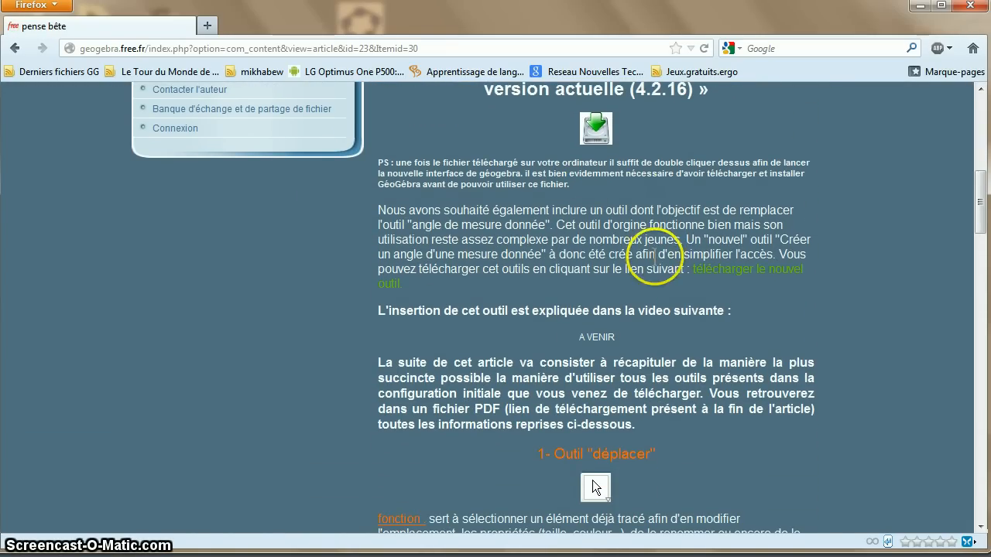
Save the article's new angle tool file (.ggt) and close the browser to reach the file on the desktop
{"action": "left_click", "coordinate": [729, 277]}
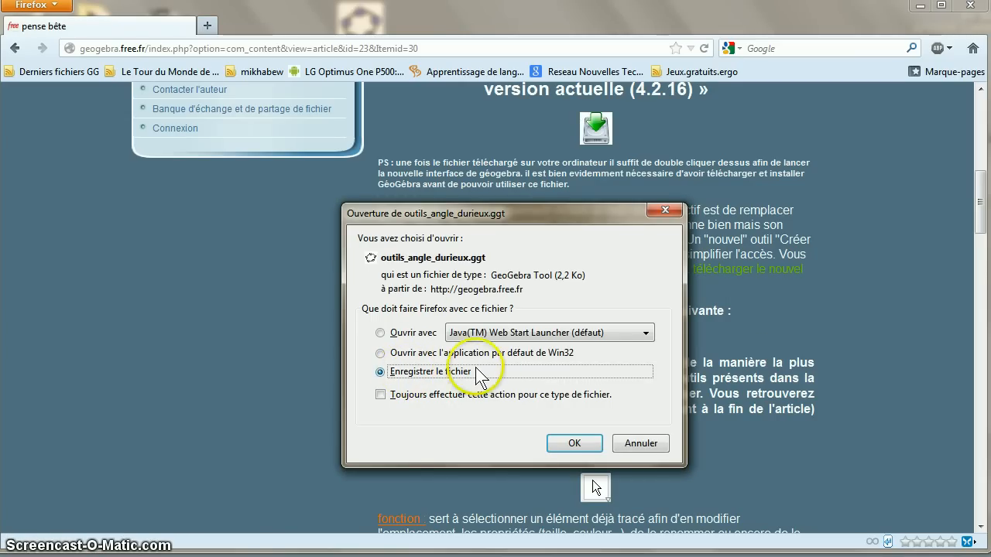
{"action": "left_click", "coordinate": [569, 447]}
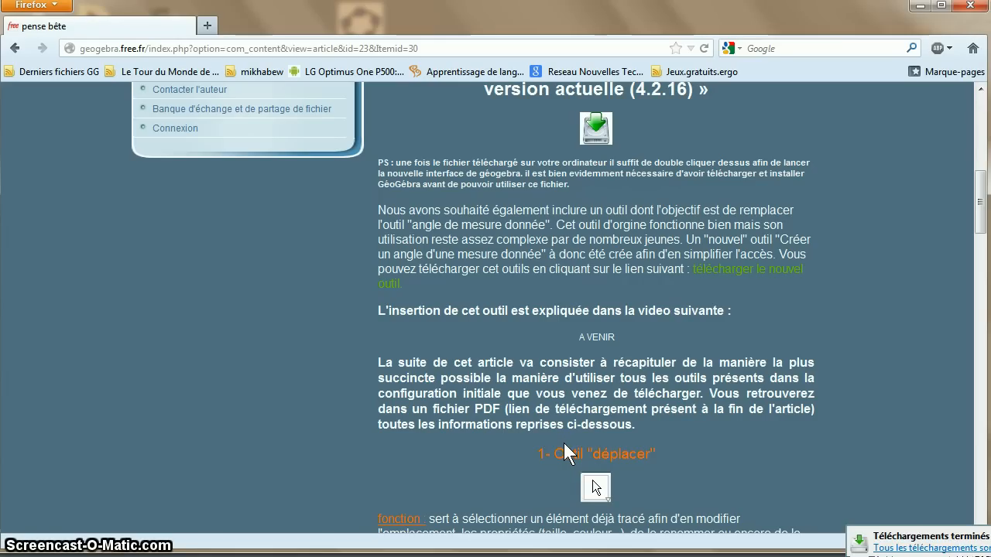
{"action": "left_click", "coordinate": [869, 132]}
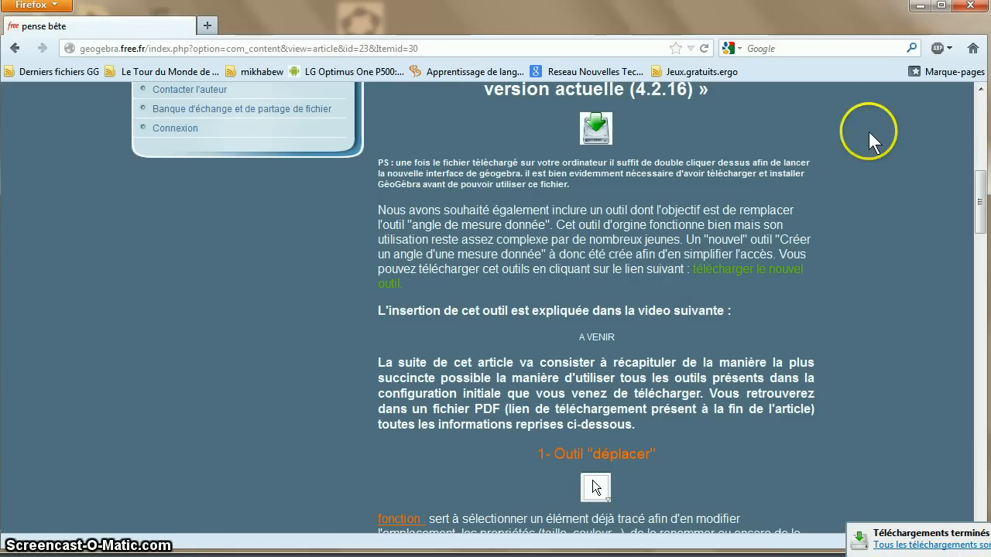
{"action": "left_click", "coordinate": [969, 9]}
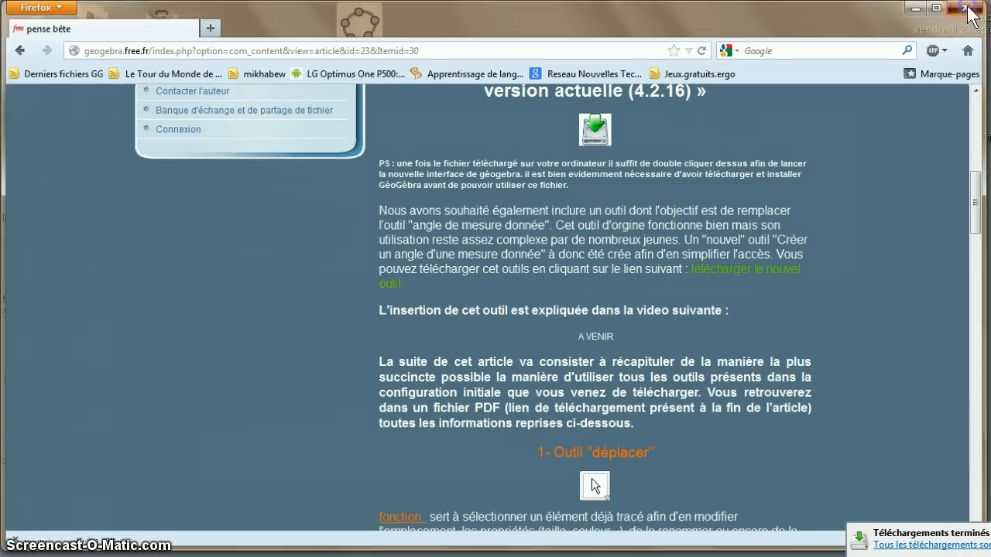
{"action": "left_click", "coordinate": [100, 515]}
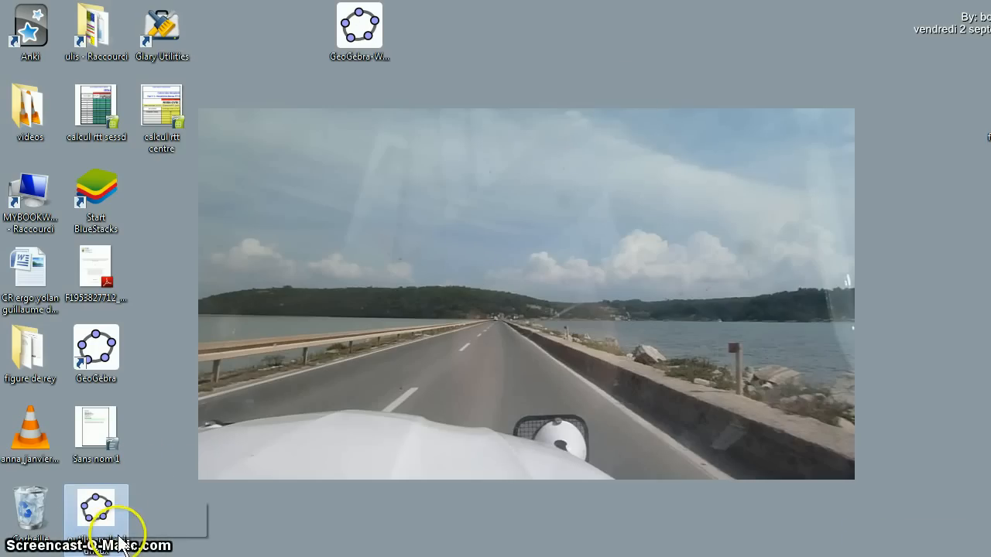
Launch GeoGebra from its desktop shortcut and enlarge its window to fill the visible desktop area
{"action": "left_click", "coordinate": [105, 343]}
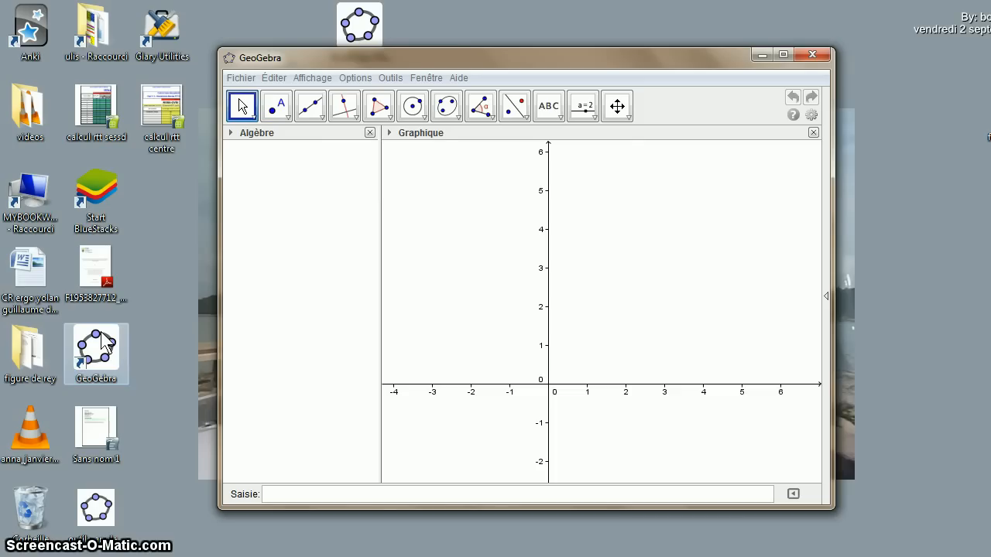
{"action": "left_click_drag", "start_coordinate": [530, 54], "coordinate": [526, 8]}
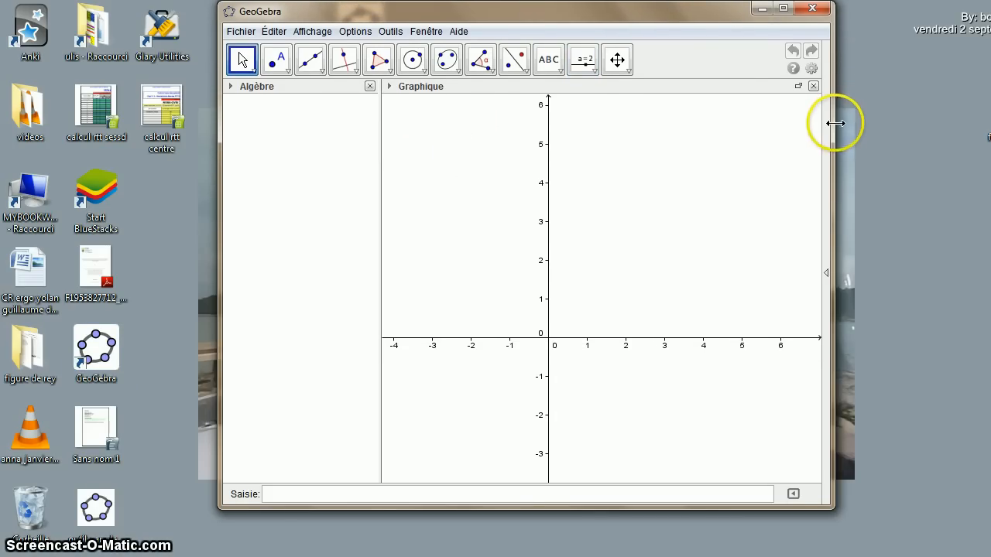
{"action": "left_click_drag", "start_coordinate": [836, 126], "coordinate": [985, 140]}
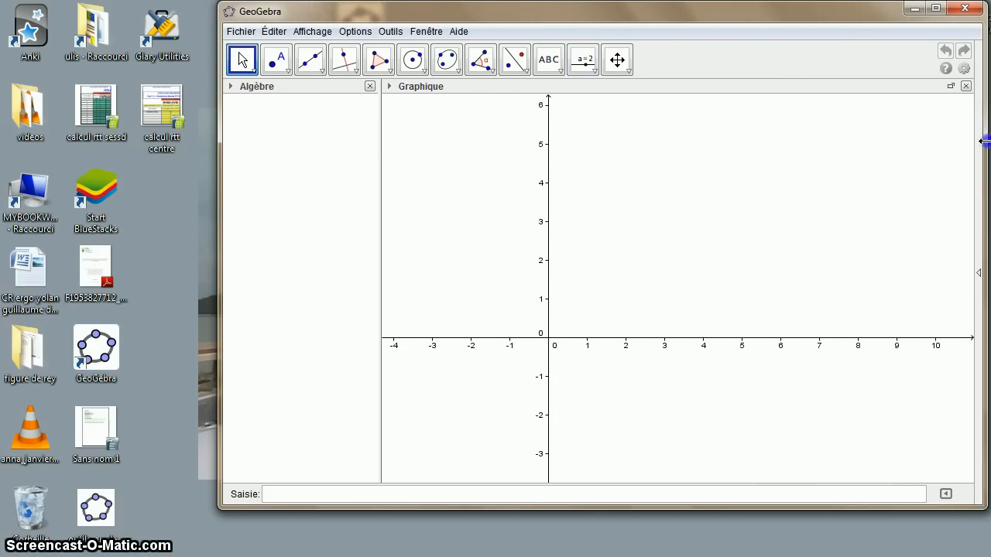
{"action": "left_click_drag", "start_coordinate": [219, 166], "coordinate": [7, 195]}
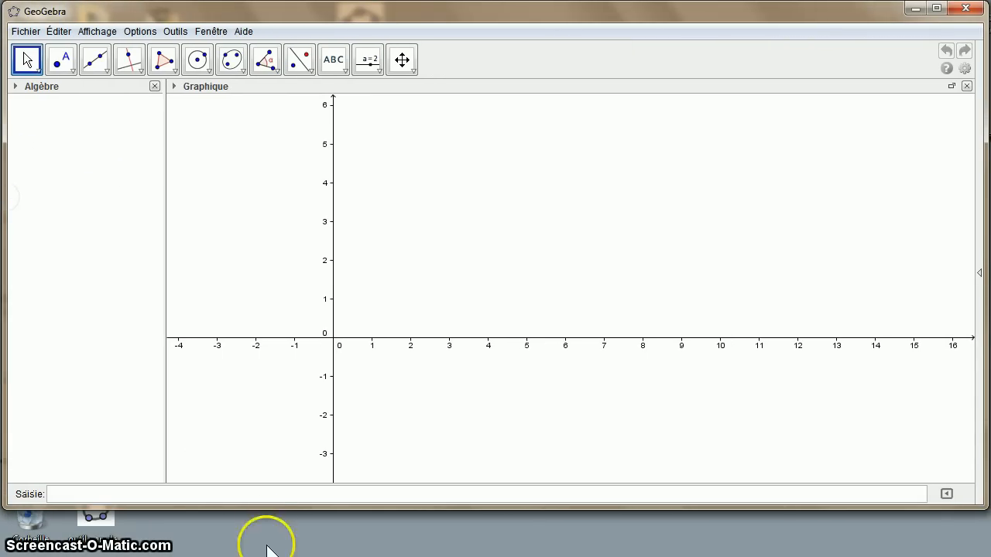
{"action": "left_click_drag", "start_coordinate": [258, 505], "coordinate": [259, 547]}
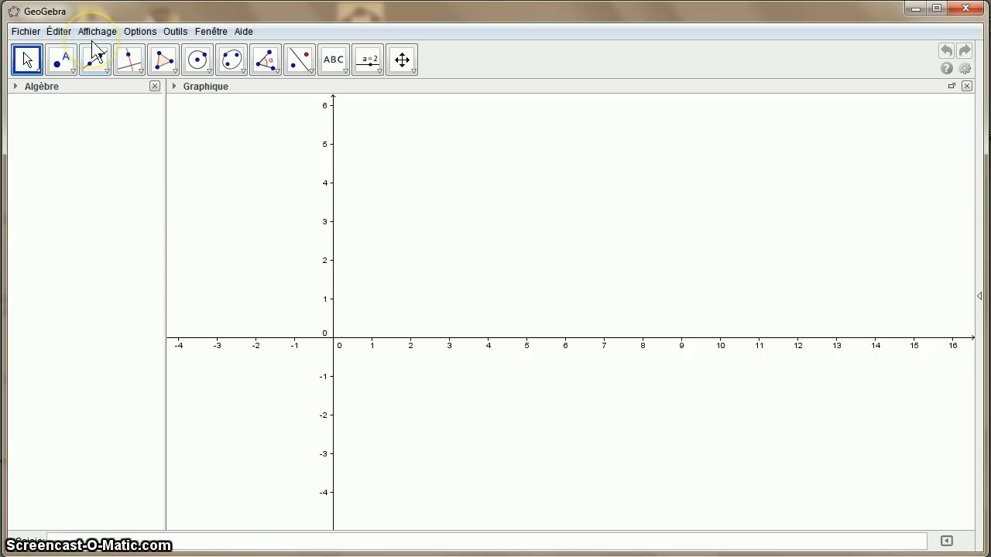
Open the downloaded angle tool file from the desktop to add the custom tool to GeoGebra
{"action": "left_click", "coordinate": [271, 70]}
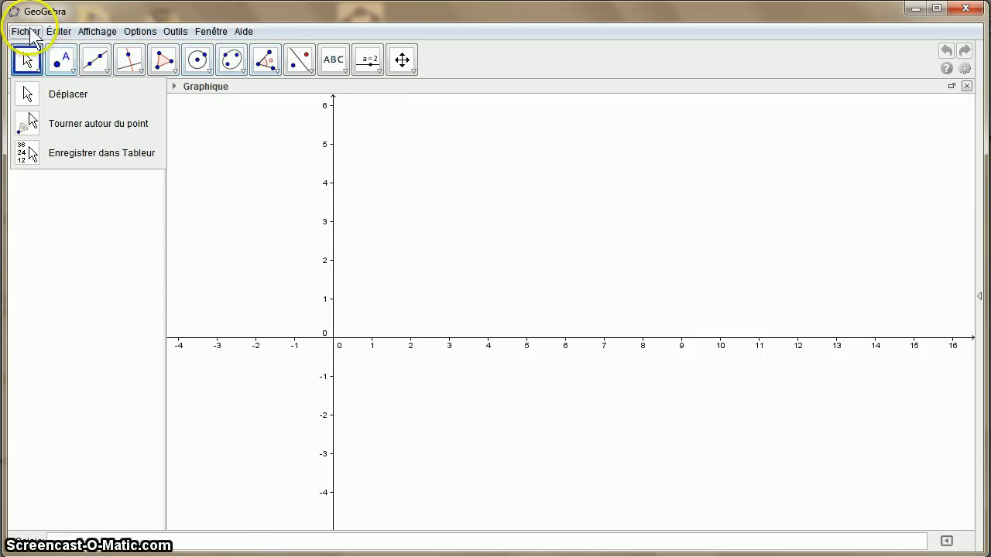
{"action": "left_click", "coordinate": [25, 31]}
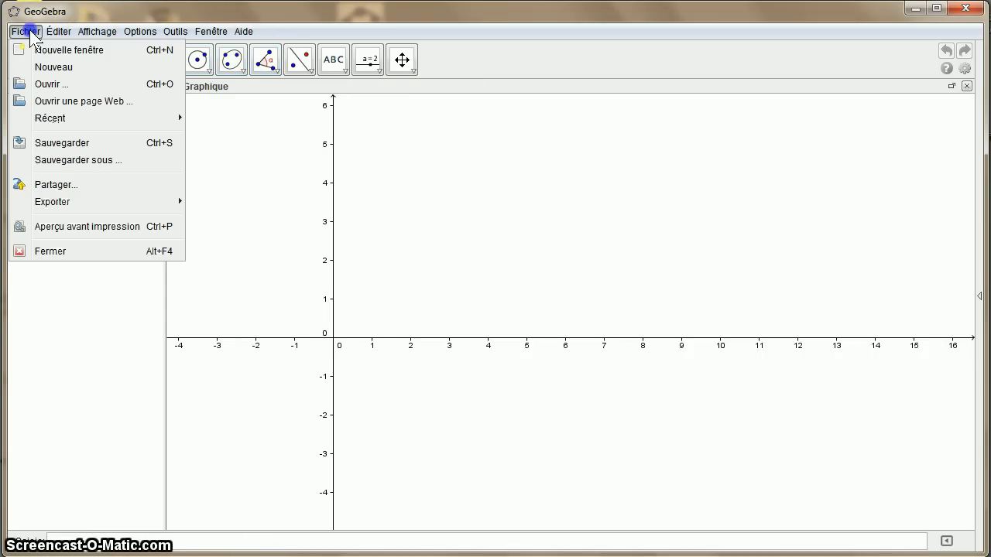
{"action": "left_click", "coordinate": [49, 83]}
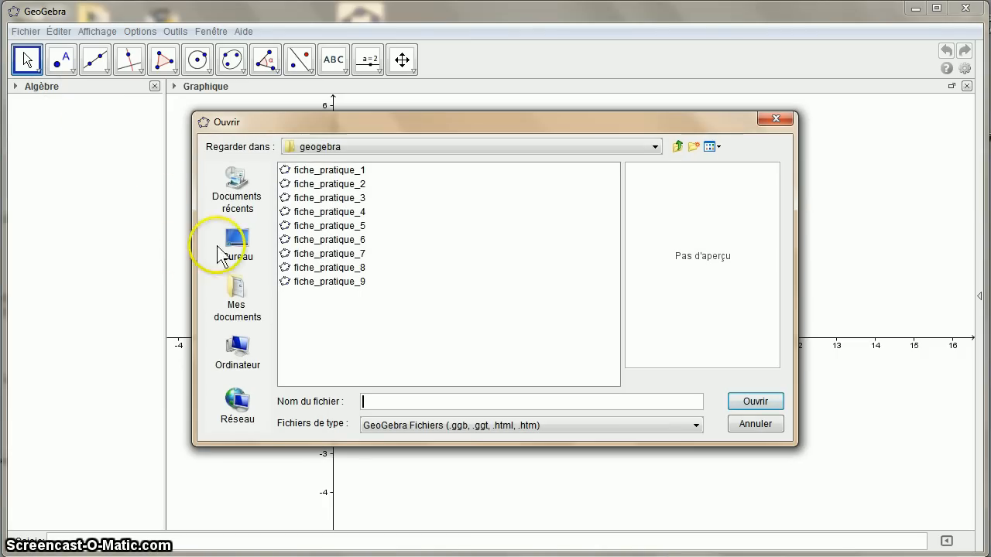
{"action": "left_click", "coordinate": [234, 250]}
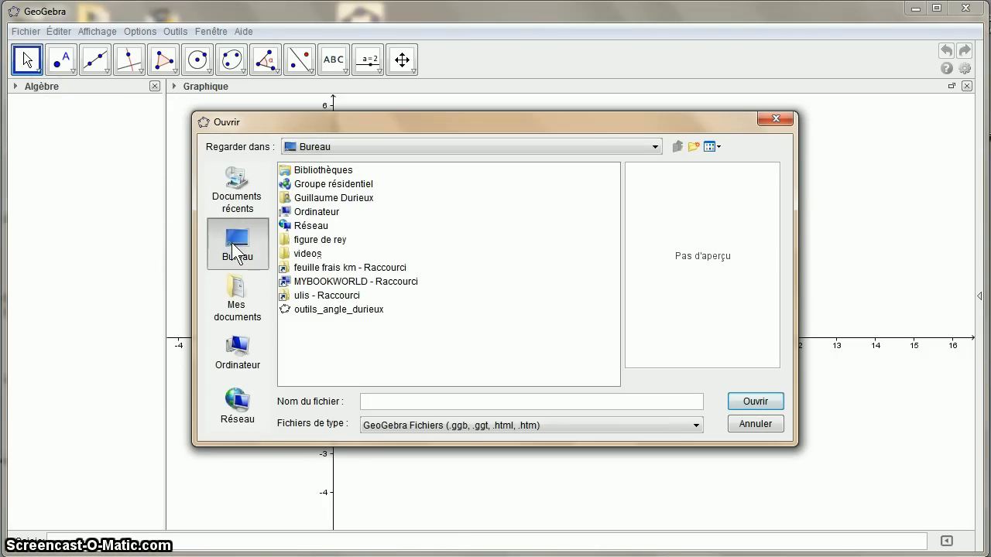
{"action": "left_click", "coordinate": [310, 309]}
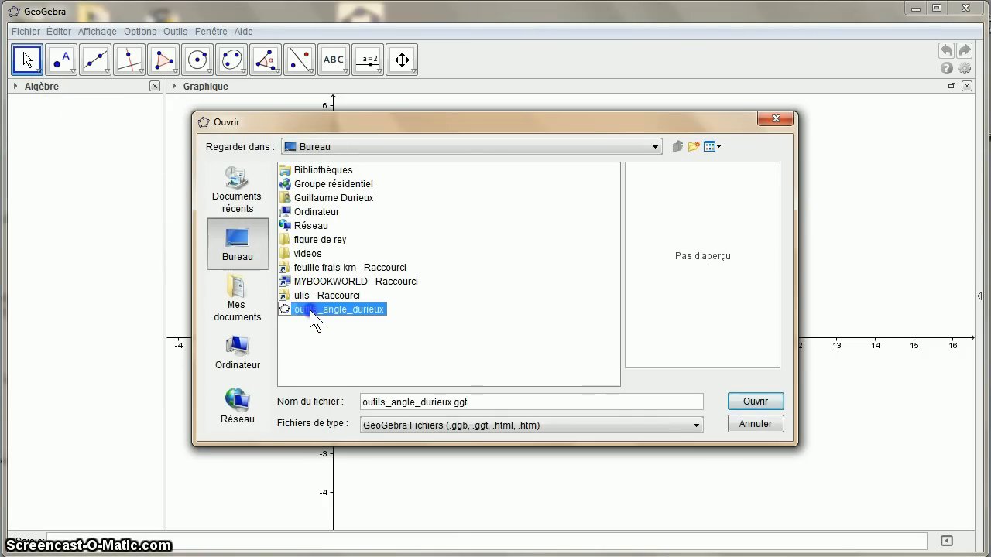
{"action": "left_click", "coordinate": [746, 402]}
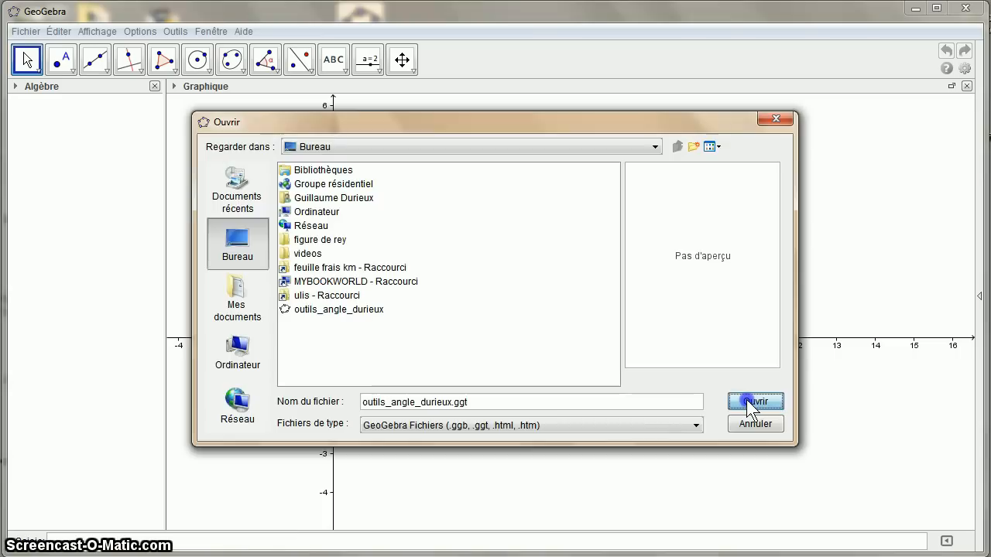
{"action": "left_click", "coordinate": [443, 75]}
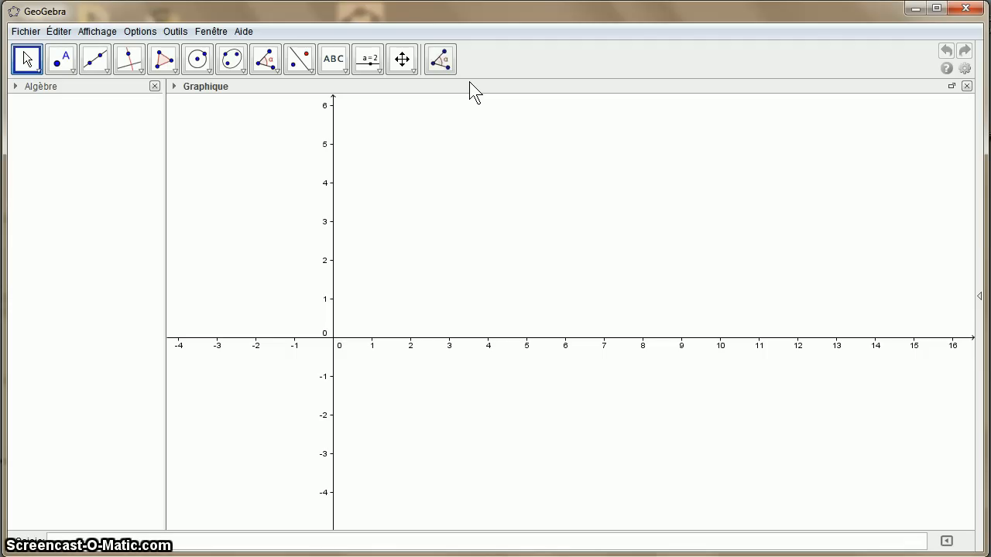
Place three free points at about (2.6, 3.9), (5.1, 4.7) and (3.8, 2.4)
{"action": "left_click", "coordinate": [62, 62]}
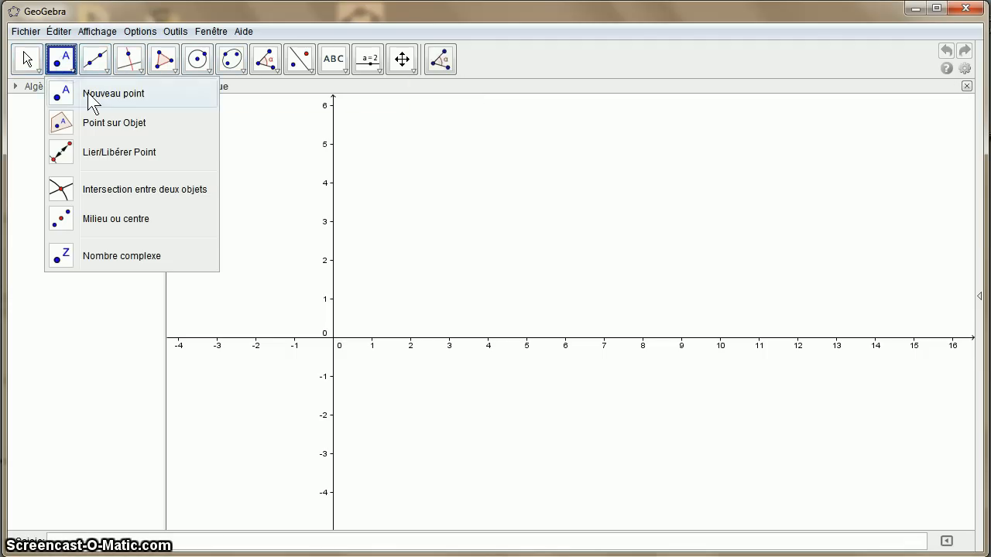
{"action": "left_click", "coordinate": [91, 100]}
{"action": "left_click", "coordinate": [434, 186]}
{"action": "left_click", "coordinate": [530, 156]}
{"action": "left_click", "coordinate": [480, 244]}
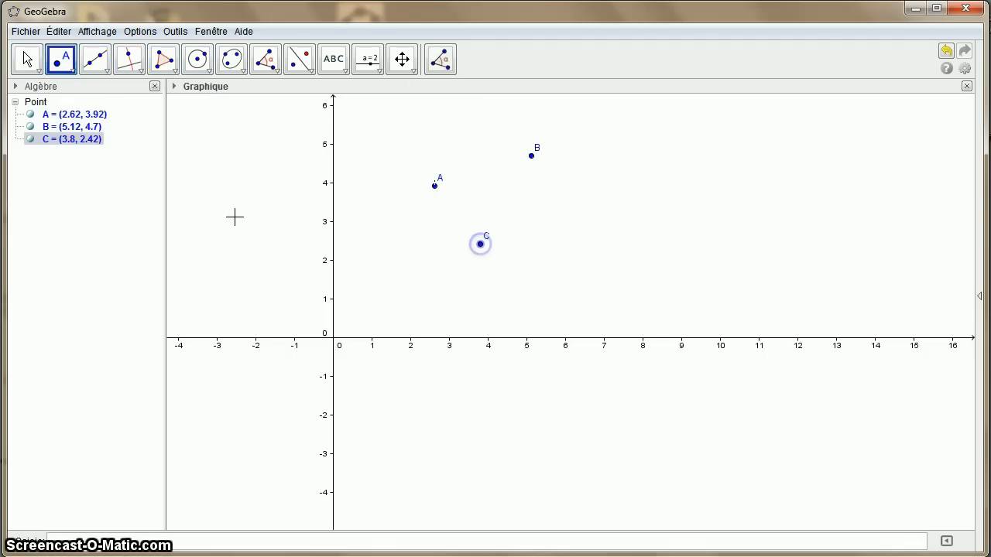
Draw a segment between two new points at about (1.7, 2.2) and (1.6, 3.7)
{"action": "left_click", "coordinate": [96, 59]}
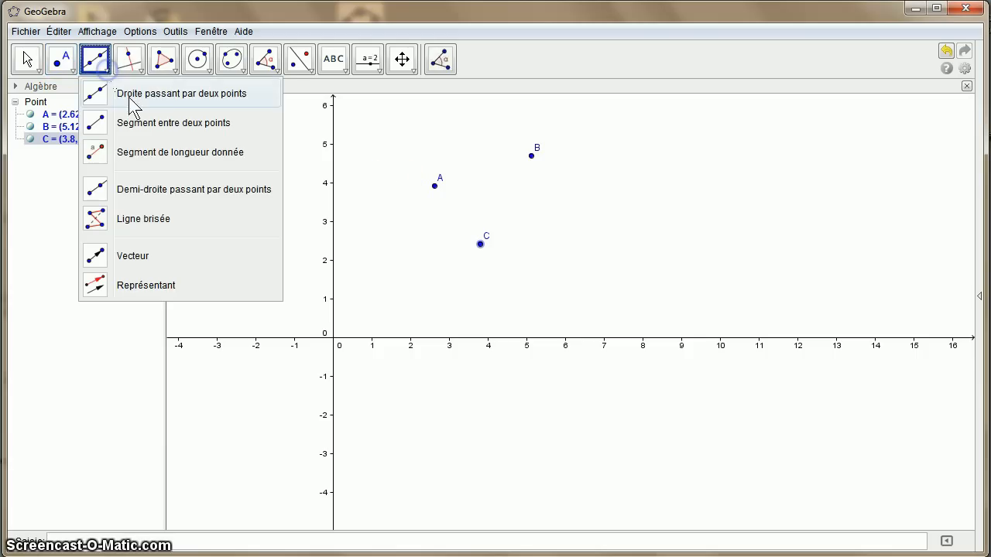
{"action": "left_click", "coordinate": [174, 122]}
{"action": "left_click", "coordinate": [397, 251]}
{"action": "left_click", "coordinate": [396, 196]}
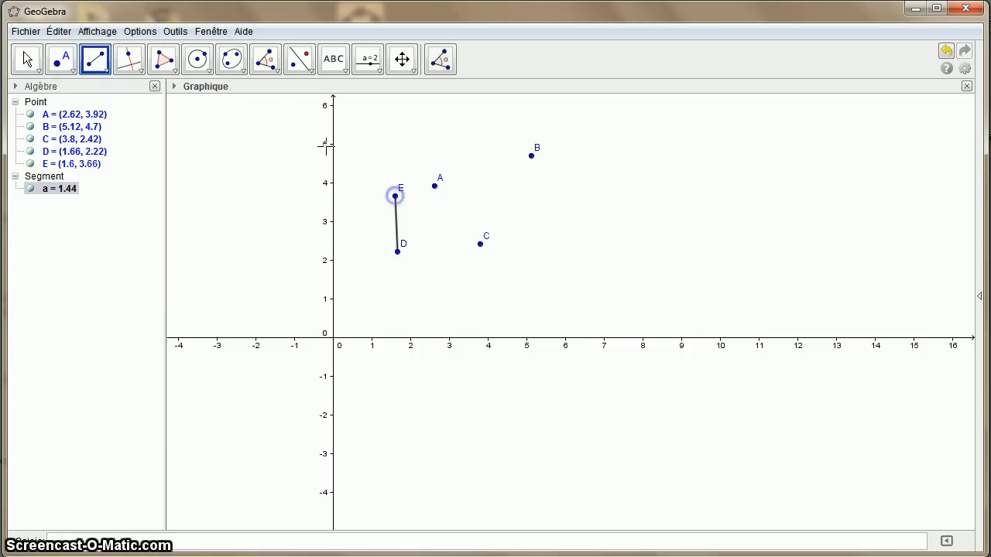
Draw a line through two new points at about (6.6, 1.6) and (9.2, 3.5)
{"action": "left_click", "coordinate": [97, 62]}
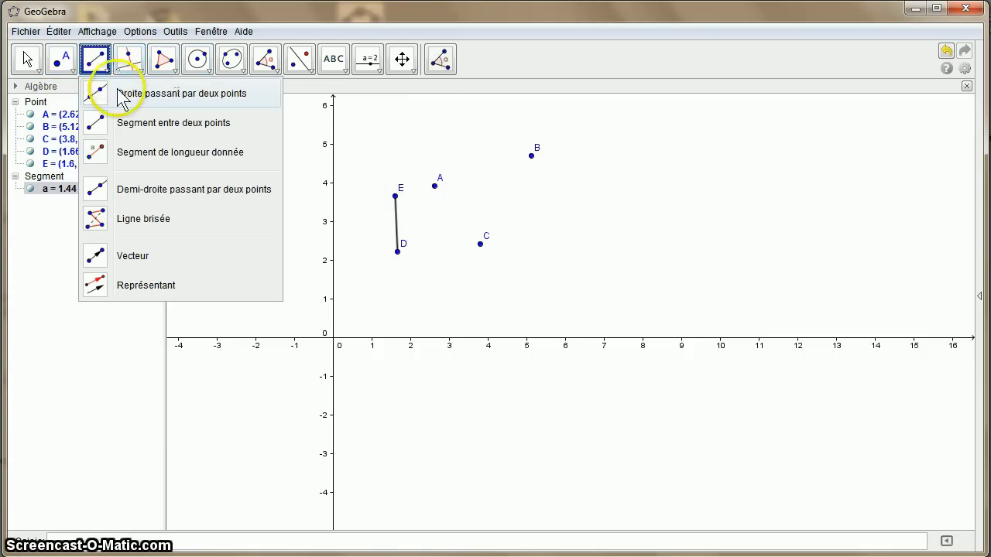
{"action": "left_click", "coordinate": [127, 94]}
{"action": "left_click", "coordinate": [589, 277]}
{"action": "left_click", "coordinate": [688, 202]}
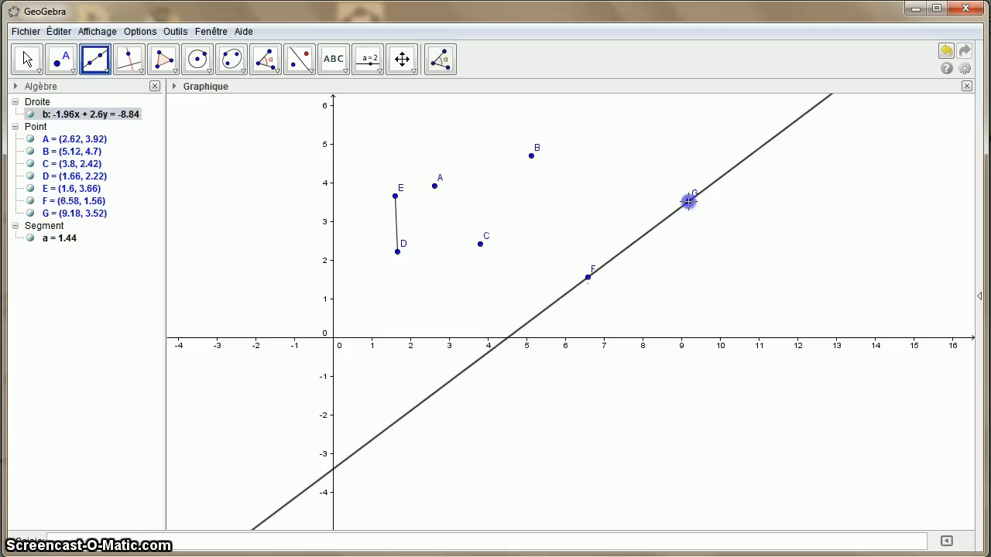
Draw a circle centred on point B with a radius of 2
{"action": "left_click", "coordinate": [207, 73]}
{"action": "left_click", "coordinate": [231, 122]}
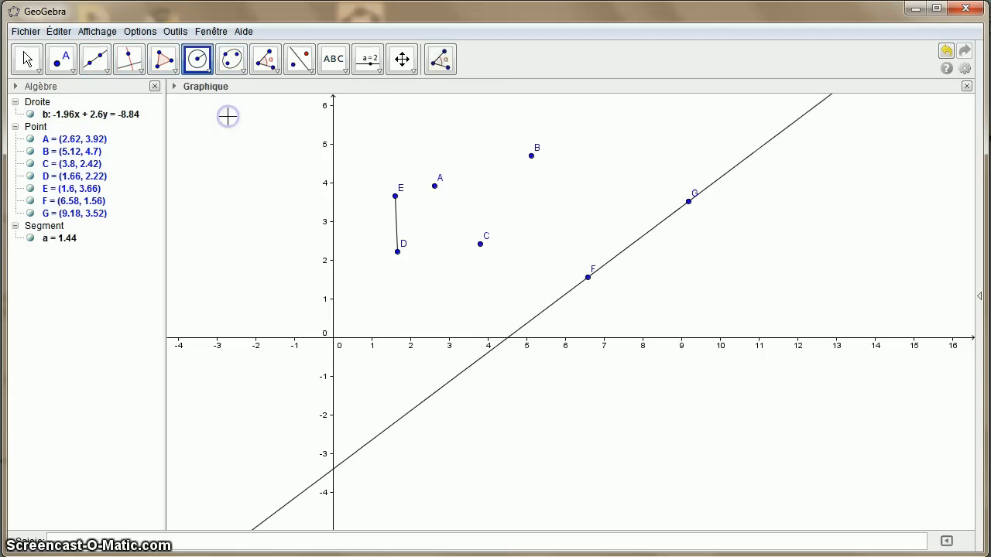
{"action": "left_click", "coordinate": [531, 155]}
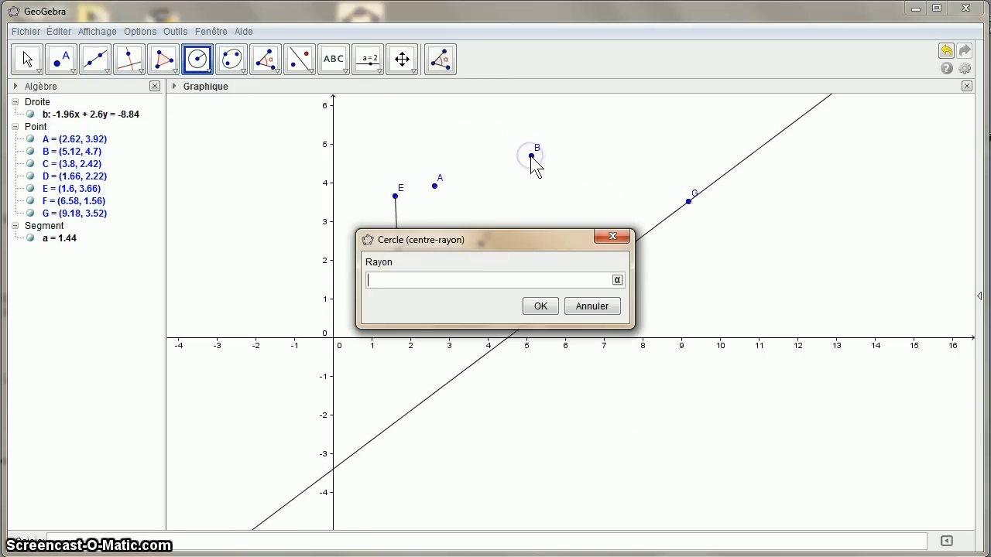
{"action": "type", "text": "2"}
{"action": "key", "text": "Return"}
Delete all the objects in the construction and narrow the Algebra view
{"action": "left_click", "coordinate": [329, 181]}
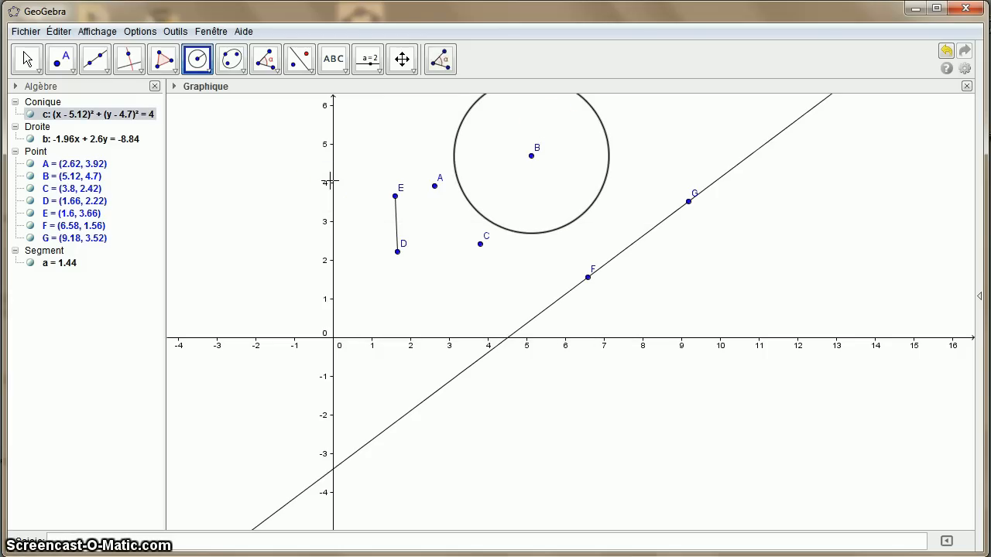
{"action": "key", "text": "ctrl+a"}
{"action": "key", "text": "Delete"}
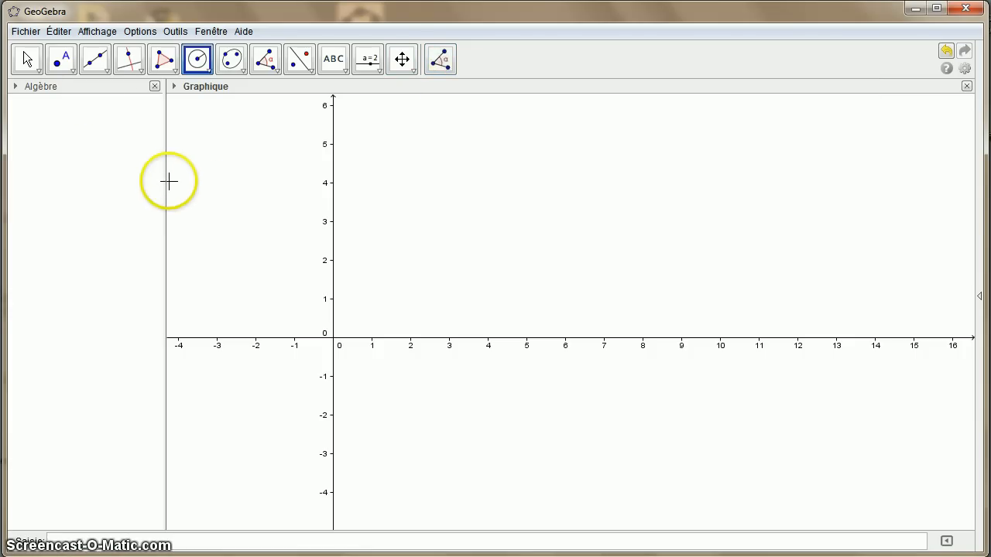
{"action": "left_click_drag", "start_coordinate": [165, 181], "coordinate": [32, 175]}
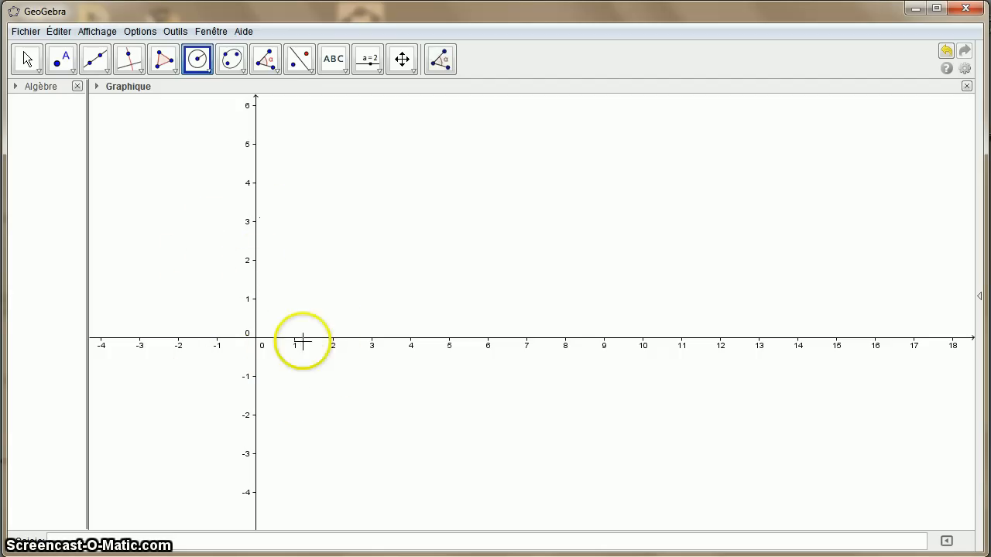
Enable the toolbar help display (Afficher l'aide de la barre d'outils) in the appearance preferences
{"action": "left_click", "coordinate": [142, 31]}
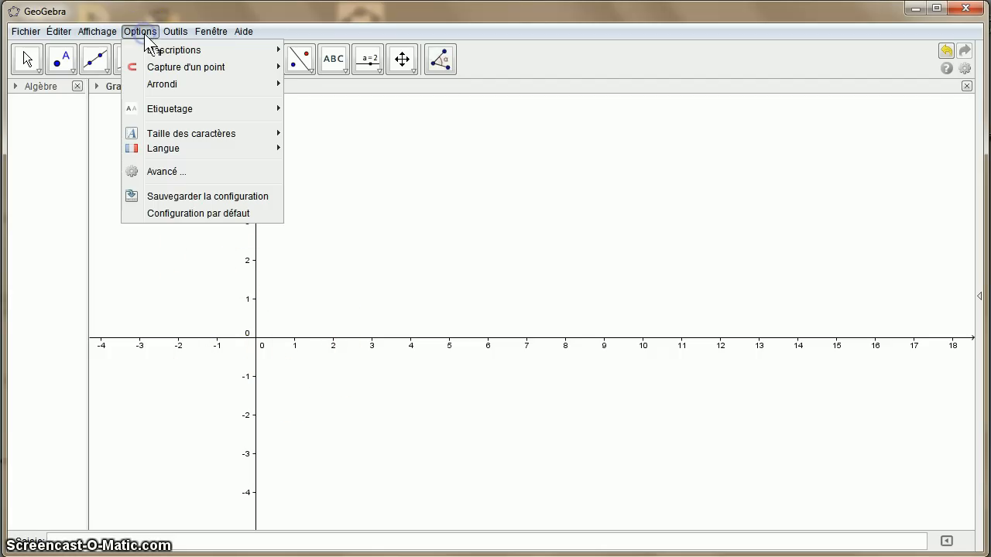
{"action": "left_click", "coordinate": [173, 171]}
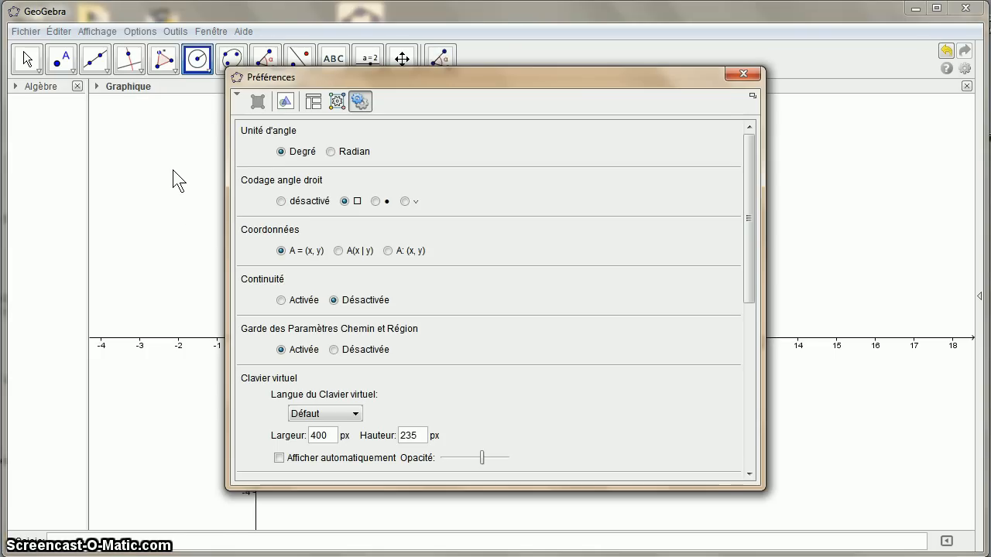
{"action": "left_click", "coordinate": [312, 102]}
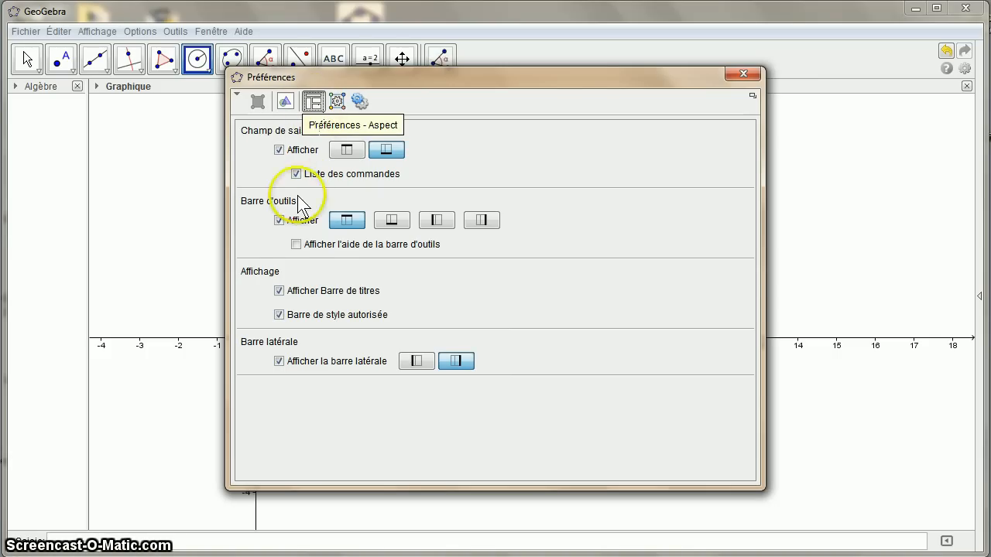
{"action": "left_click", "coordinate": [295, 244]}
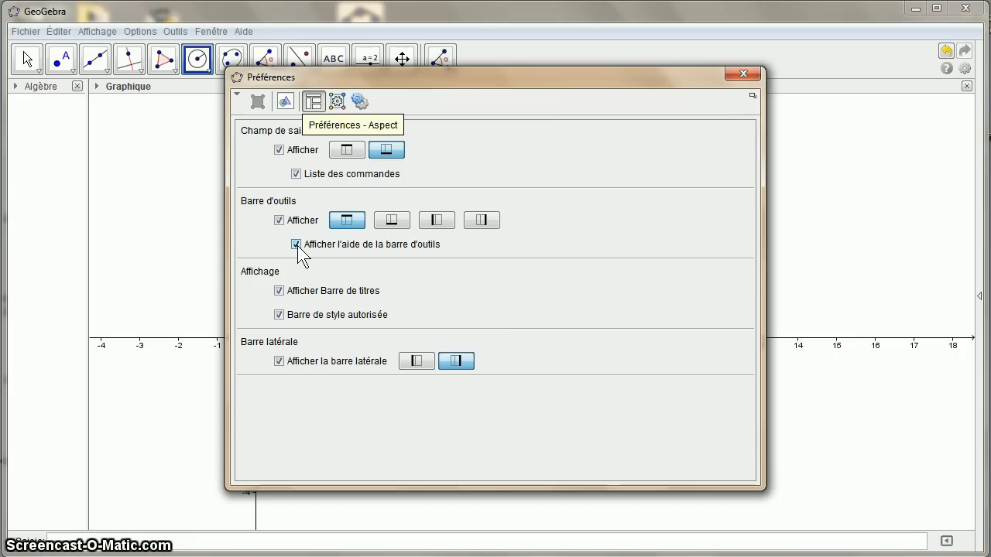
Hide the axes of the graphics view and move the preferences window aside to uncover the drawing area
{"action": "left_click", "coordinate": [288, 101]}
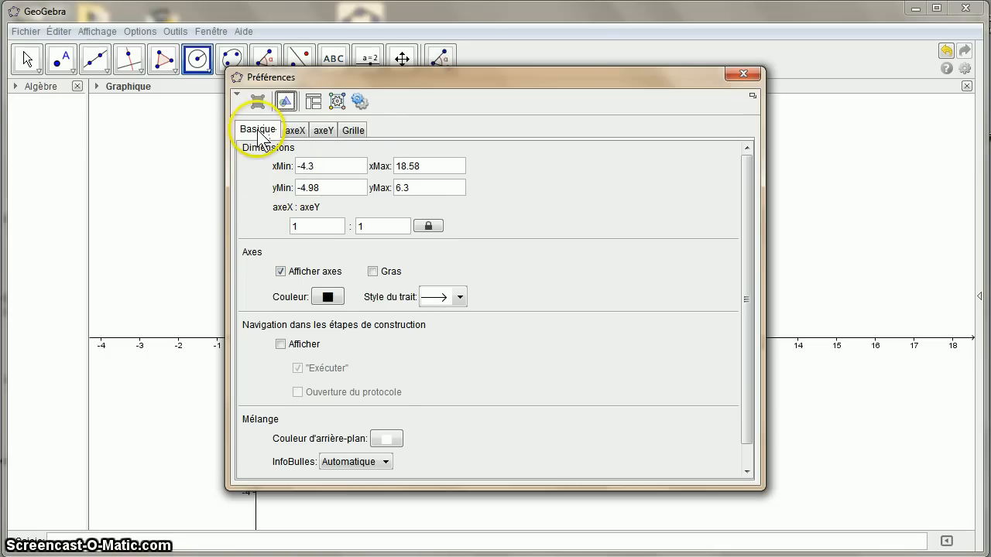
{"action": "left_click", "coordinate": [281, 271]}
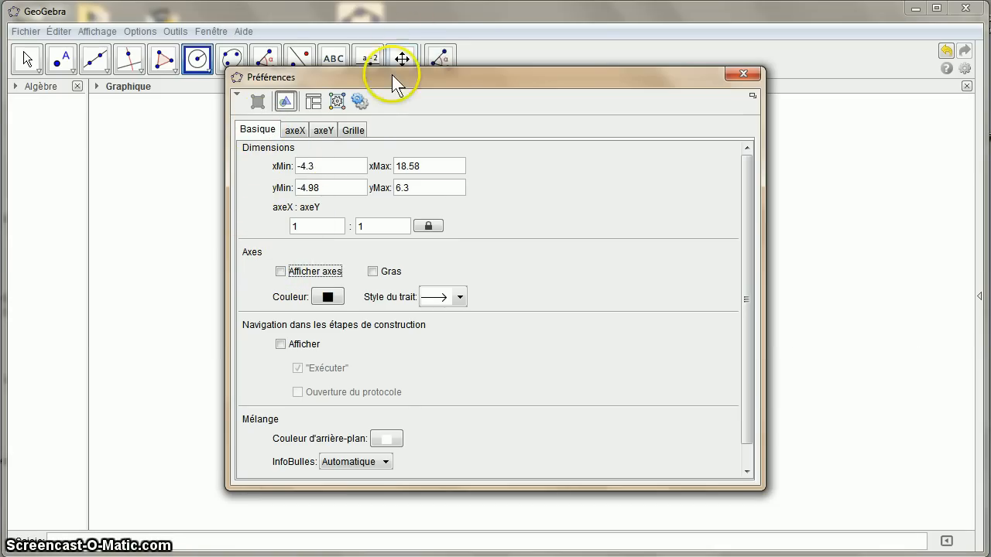
{"action": "left_click_drag", "start_coordinate": [392, 78], "coordinate": [620, 117]}
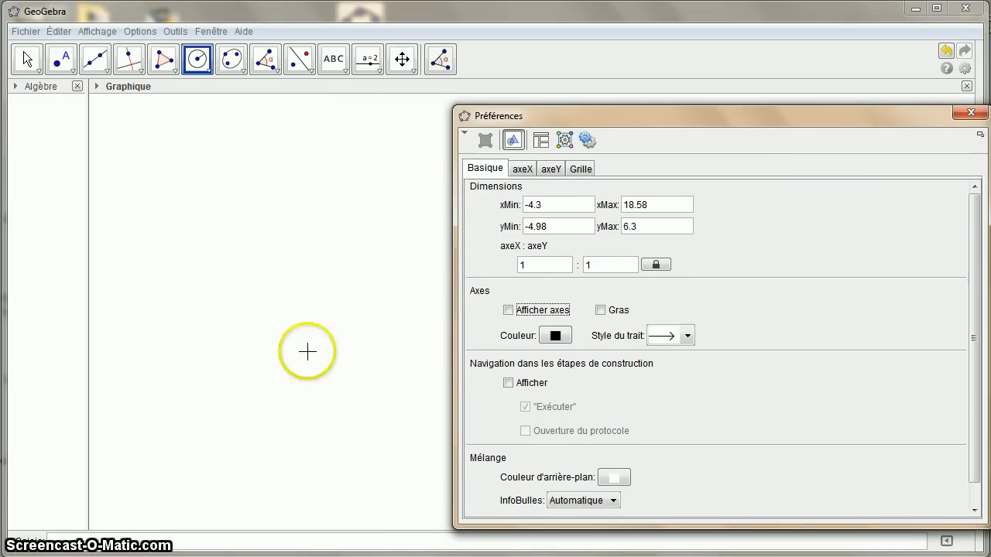
Display the grid of the graphics view and set its lines to long dashes in red
{"action": "left_click", "coordinate": [508, 310]}
{"action": "left_click", "coordinate": [507, 310]}
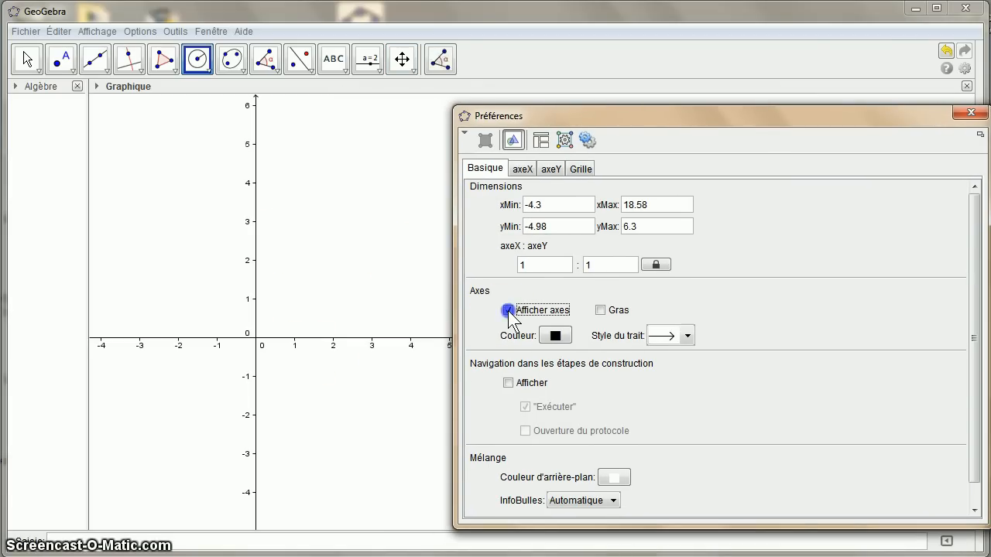
{"action": "left_click", "coordinate": [579, 170]}
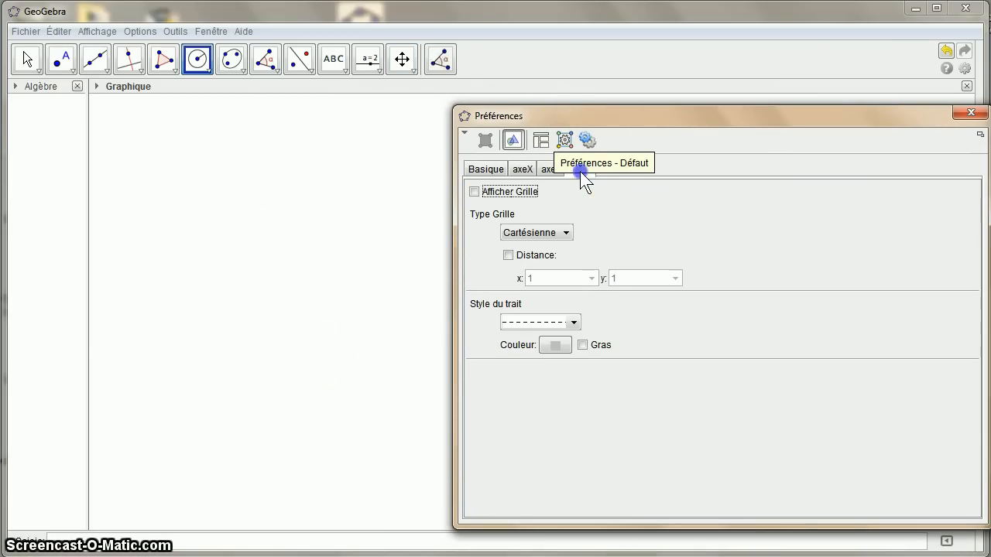
{"action": "left_click", "coordinate": [474, 192]}
{"action": "left_click", "coordinate": [574, 322]}
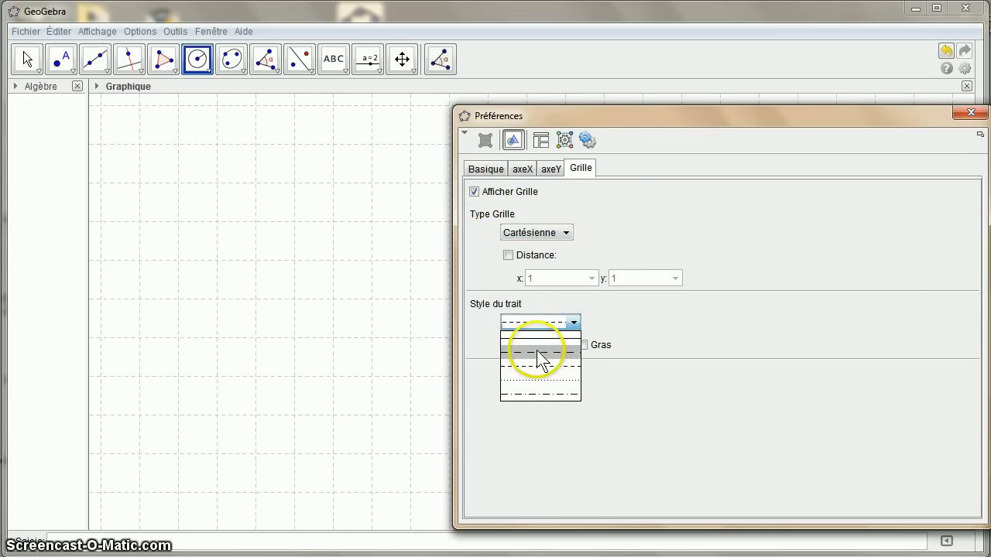
{"action": "left_click", "coordinate": [538, 353]}
{"action": "left_click", "coordinate": [554, 345]}
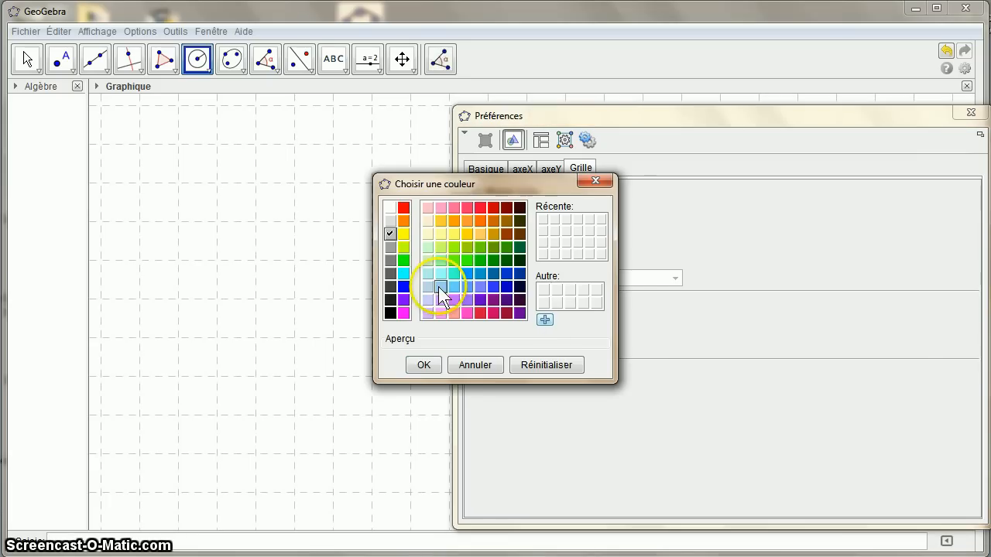
{"action": "left_click", "coordinate": [424, 367]}
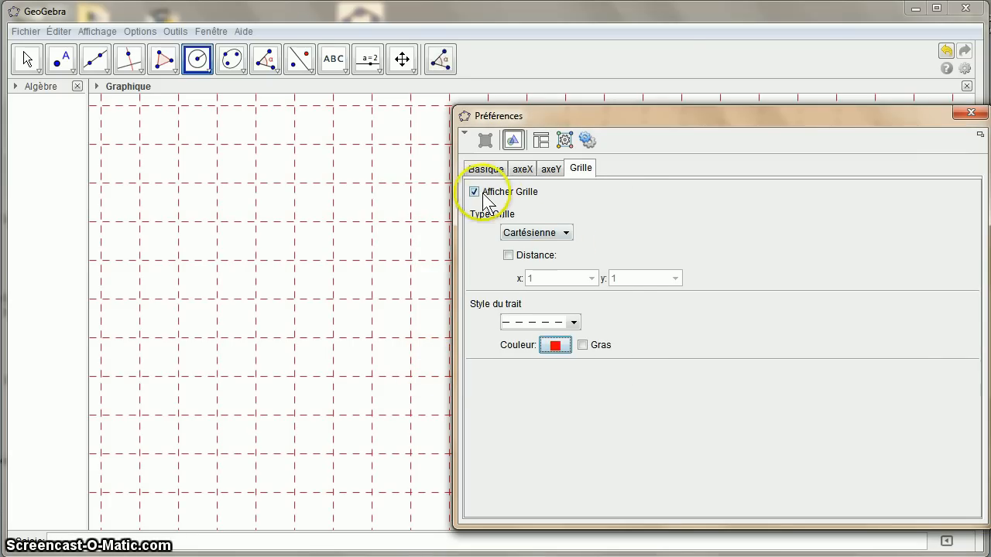
Set the grid's line style to short dashes, and hide the grid
{"action": "left_click", "coordinate": [573, 322]}
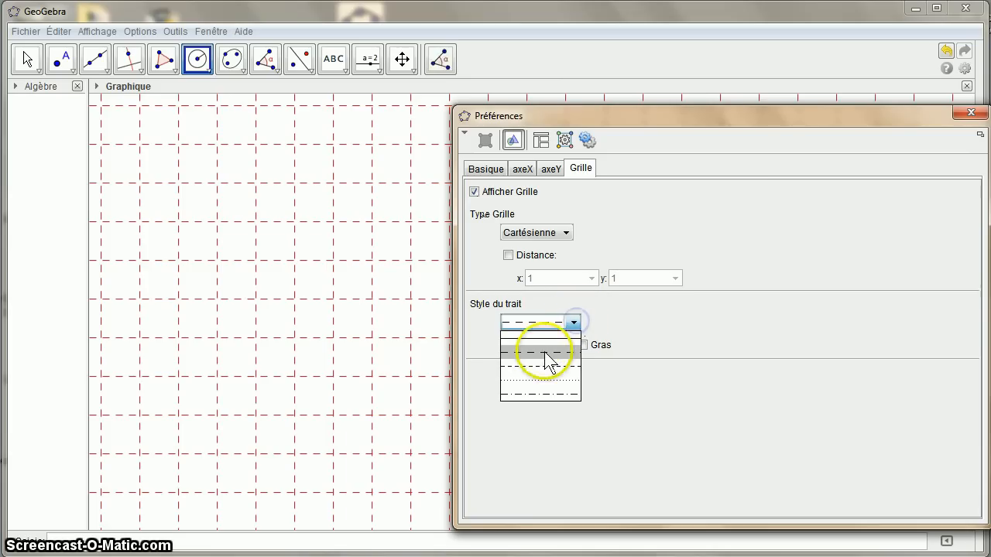
{"action": "left_click", "coordinate": [546, 368]}
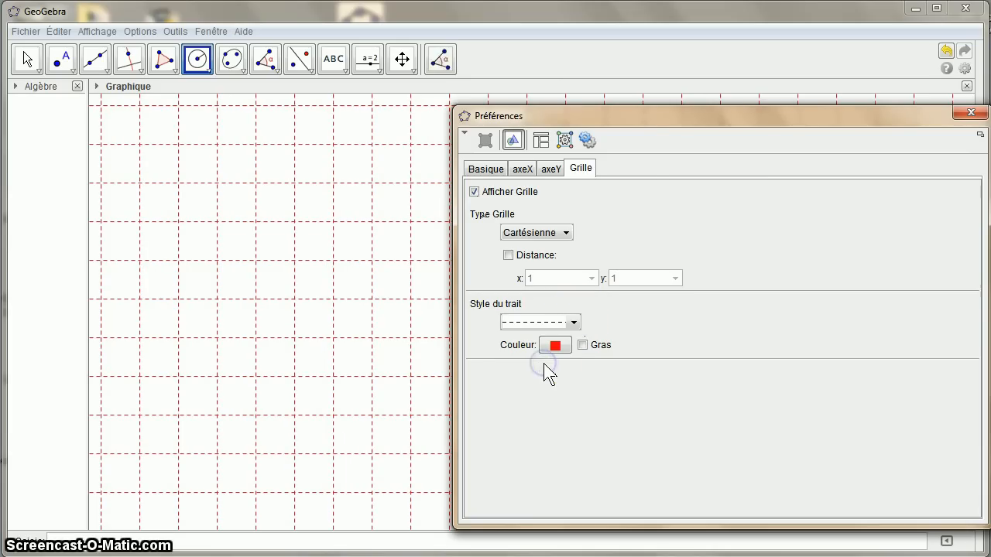
{"action": "left_click", "coordinate": [474, 192]}
{"action": "left_click_drag", "start_coordinate": [592, 113], "coordinate": [432, 110]}
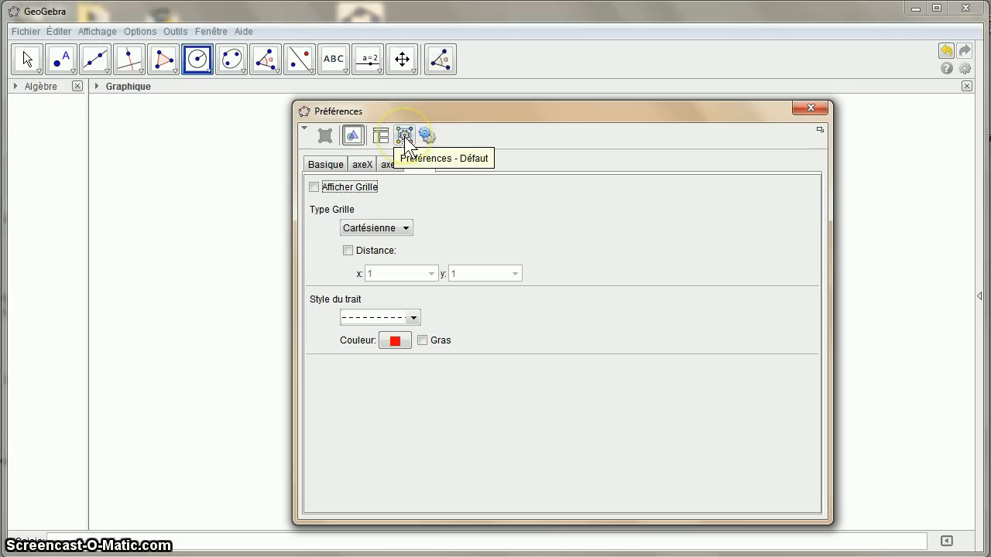
Set the default colour for all points to red (255, 0, 0) in the object defaults
{"action": "left_click", "coordinate": [404, 137]}
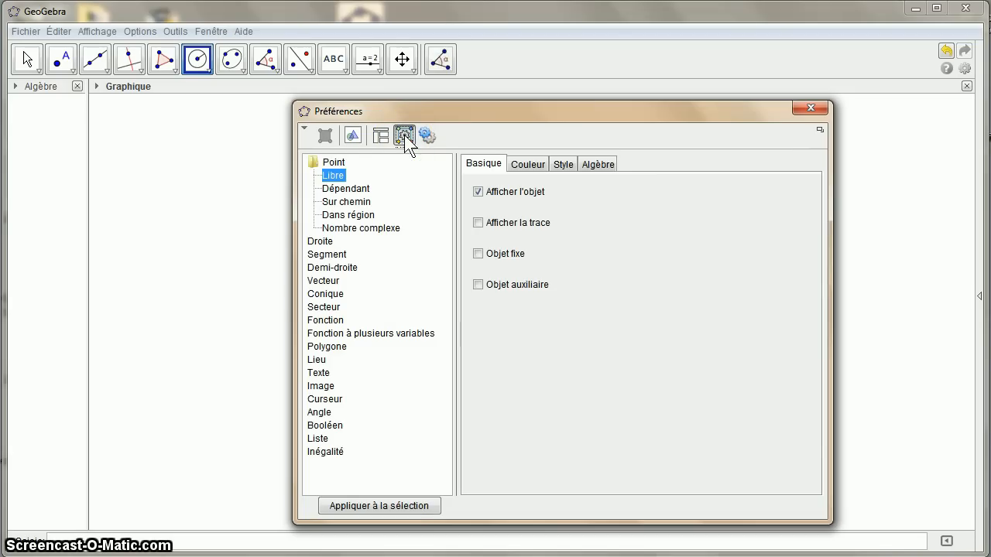
{"action": "left_click", "coordinate": [332, 166]}
{"action": "left_click", "coordinate": [331, 162]}
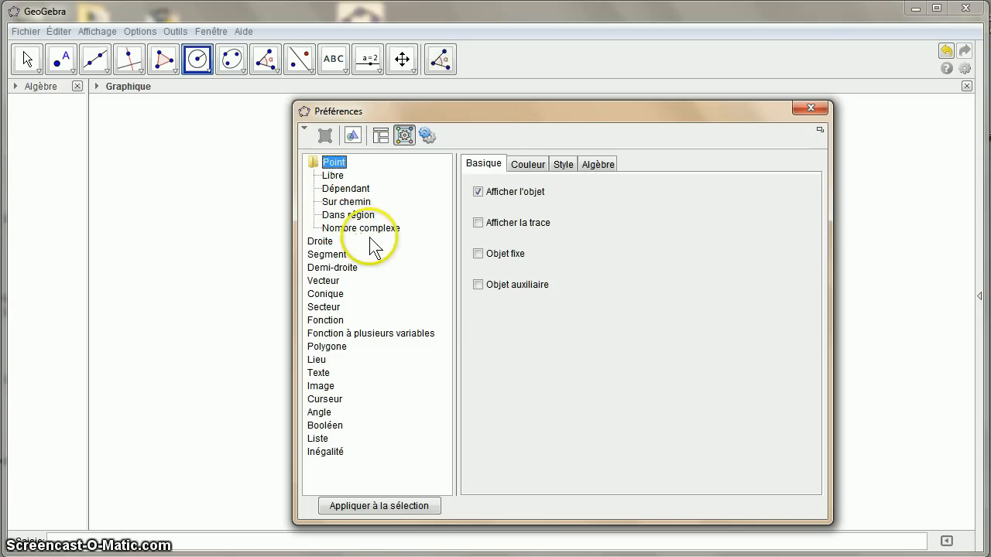
{"action": "left_click", "coordinate": [527, 164]}
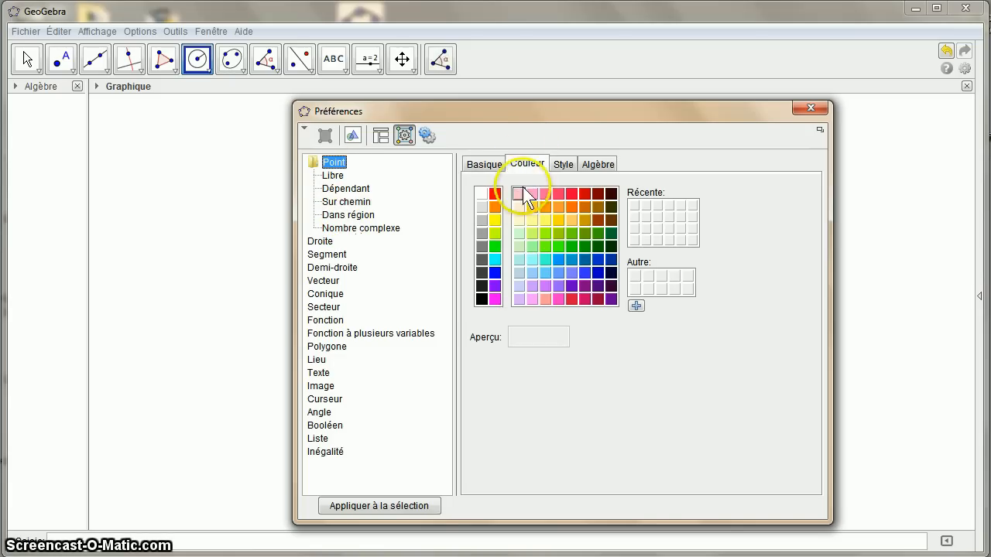
{"action": "left_click", "coordinate": [496, 195]}
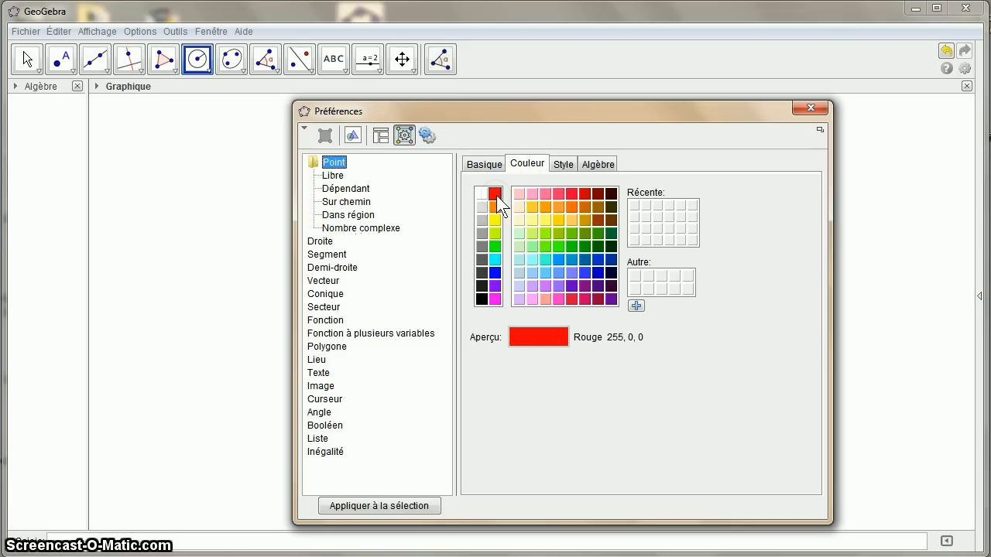
Set the default point size to 6 and the point style to a diagonal cross
{"action": "left_click", "coordinate": [564, 164]}
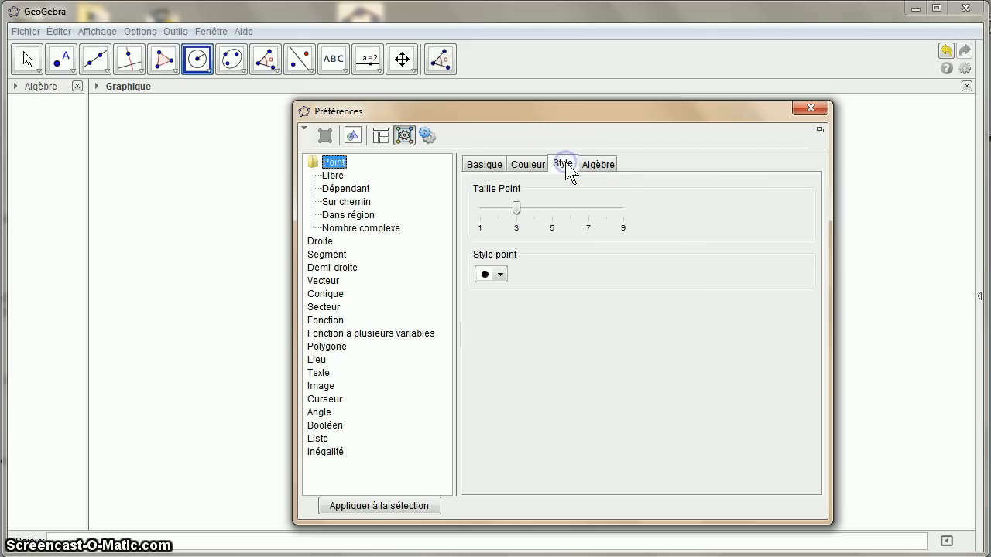
{"action": "left_click", "coordinate": [573, 208]}
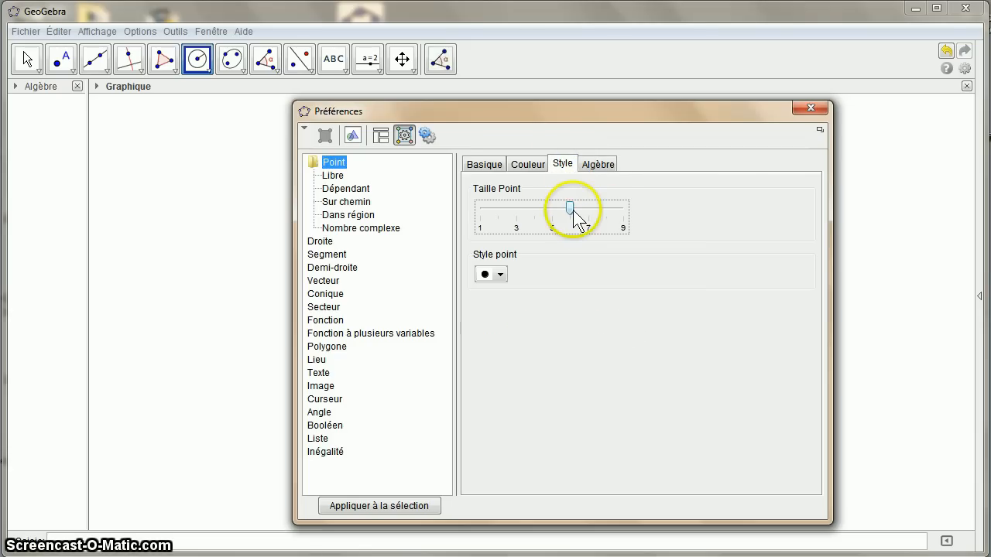
{"action": "left_click", "coordinate": [500, 274]}
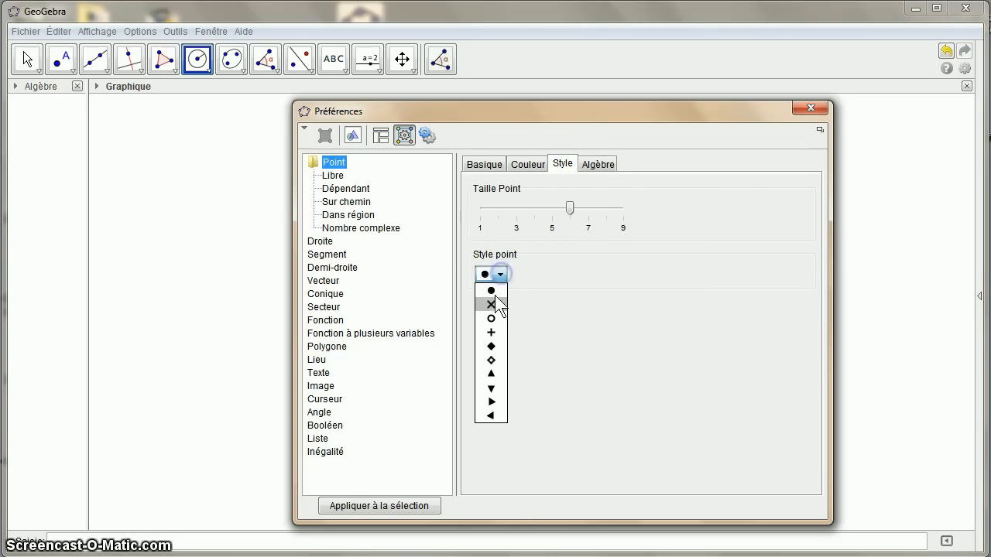
{"action": "left_click", "coordinate": [491, 306]}
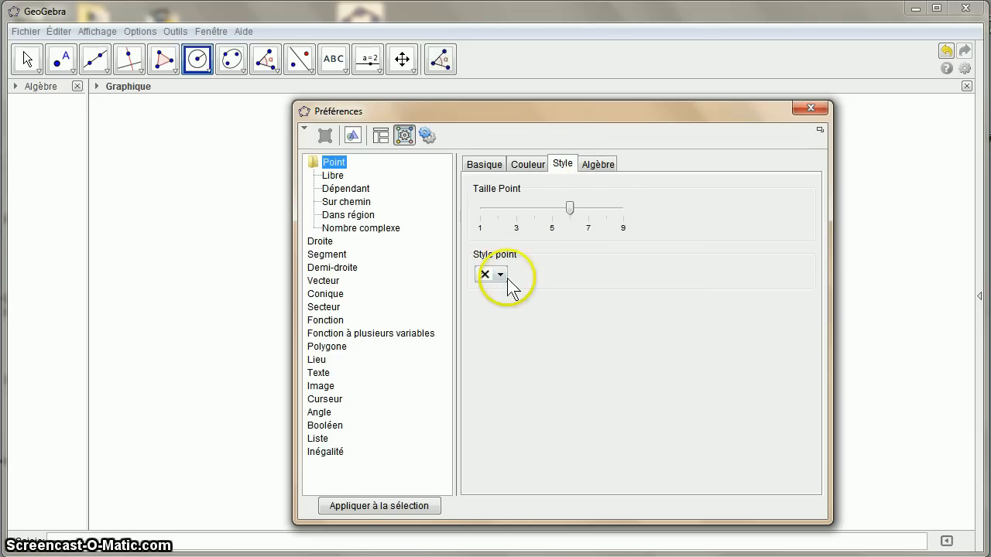
Set the default thickness of lines (Droite) to 3 and their colour to blue (0, 0, 255)
{"action": "left_click", "coordinate": [322, 241]}
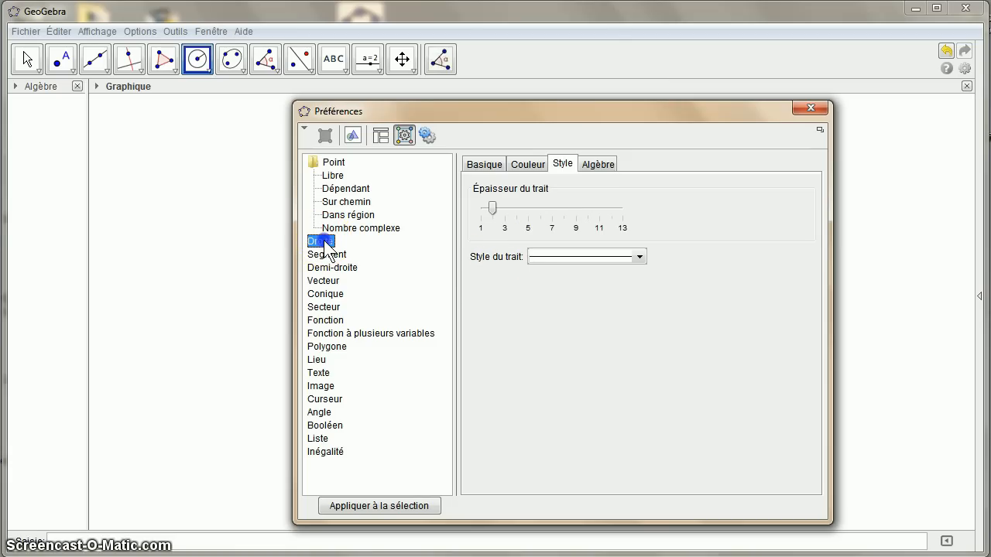
{"action": "left_click", "coordinate": [531, 210]}
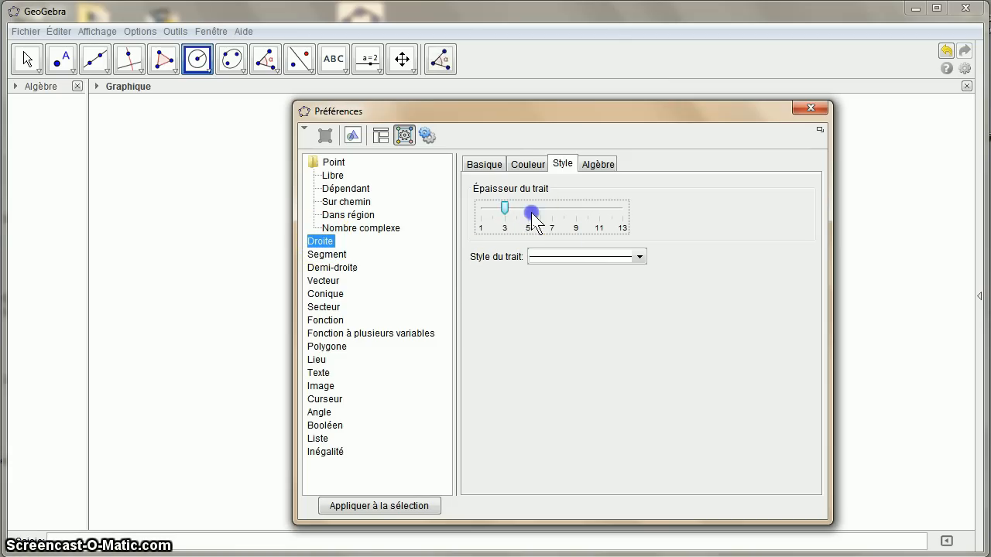
{"action": "left_click", "coordinate": [531, 165]}
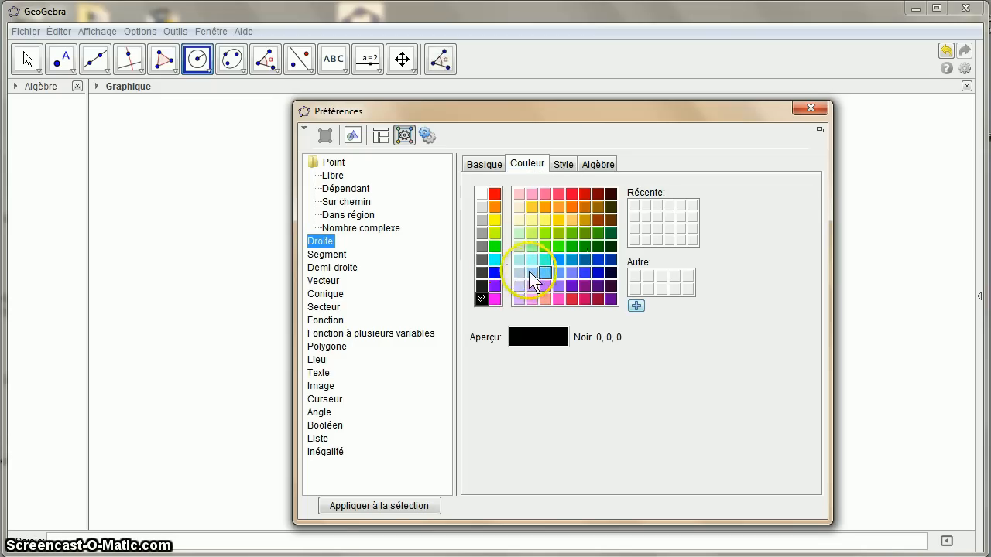
{"action": "left_click", "coordinate": [494, 271]}
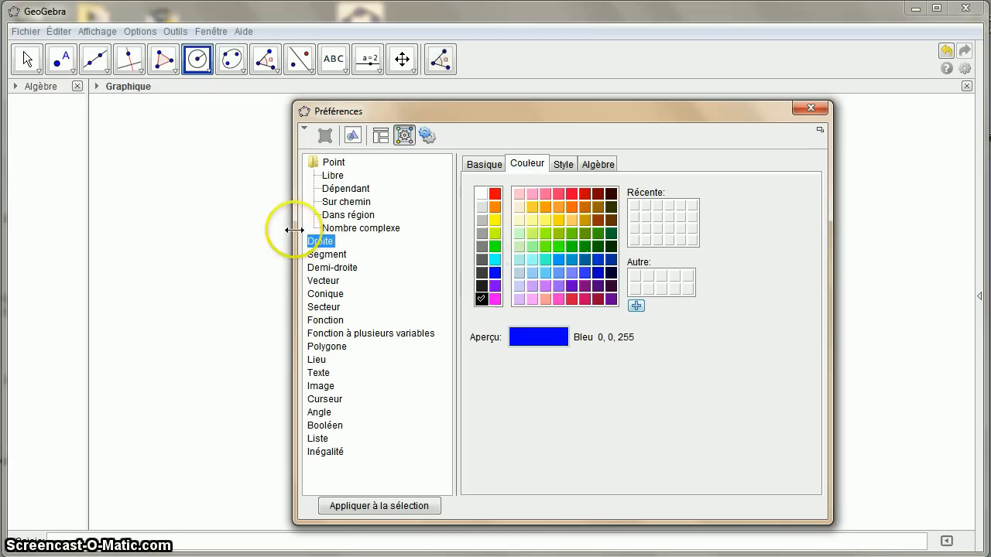
Set the default colour of segments to green (0, 153, 0) and their line thickness to 4
{"action": "left_click", "coordinate": [323, 256]}
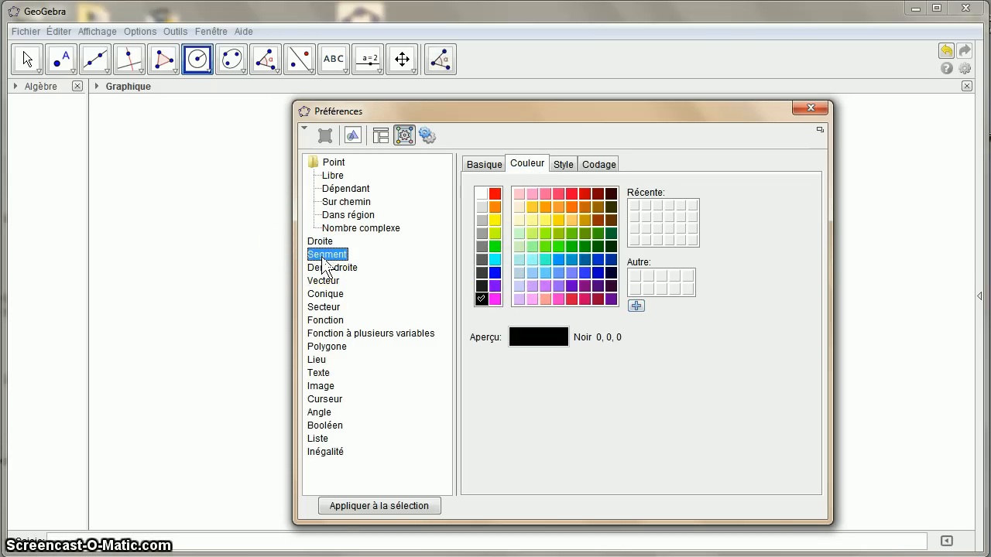
{"action": "left_click", "coordinate": [584, 248]}
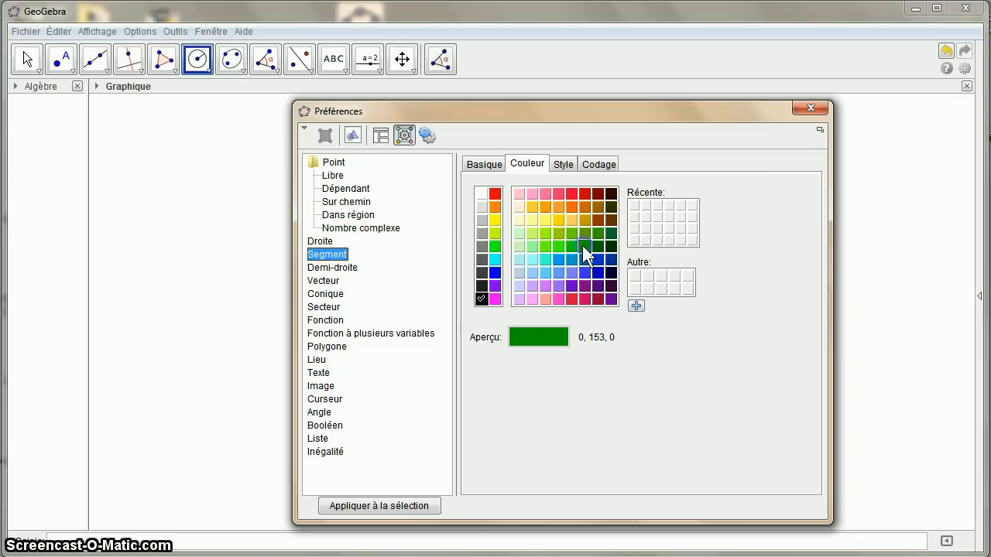
{"action": "left_click", "coordinate": [563, 164]}
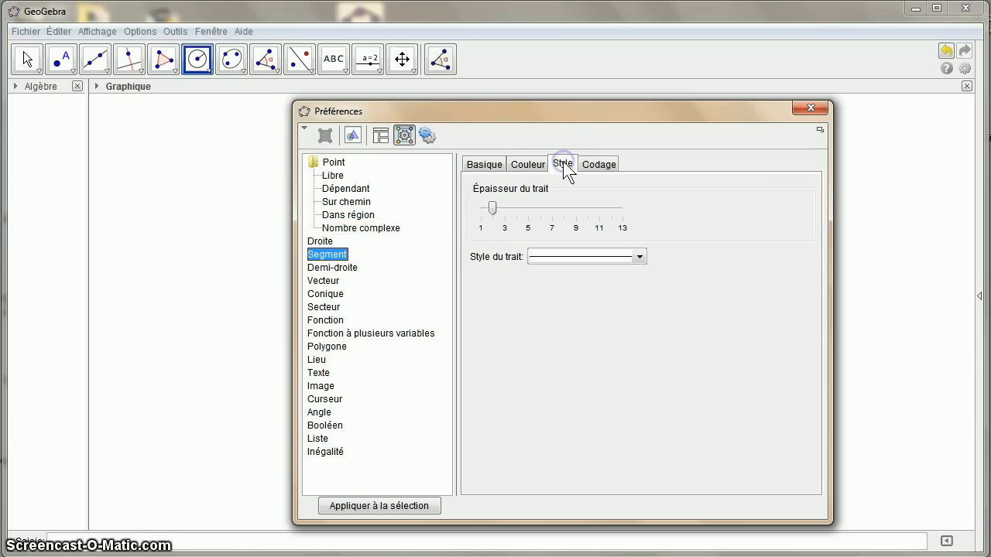
{"action": "left_click_drag", "start_coordinate": [541, 216], "coordinate": [532, 210]}
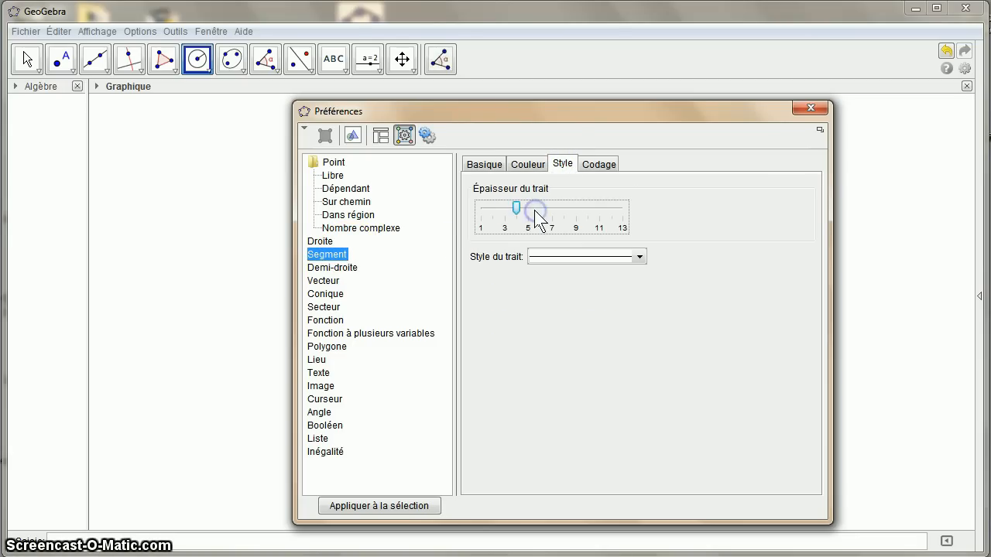
Set the default line thickness of conics (Conique) to 5 and their colour to orange (255, 102, 0)
{"action": "left_click", "coordinate": [325, 294]}
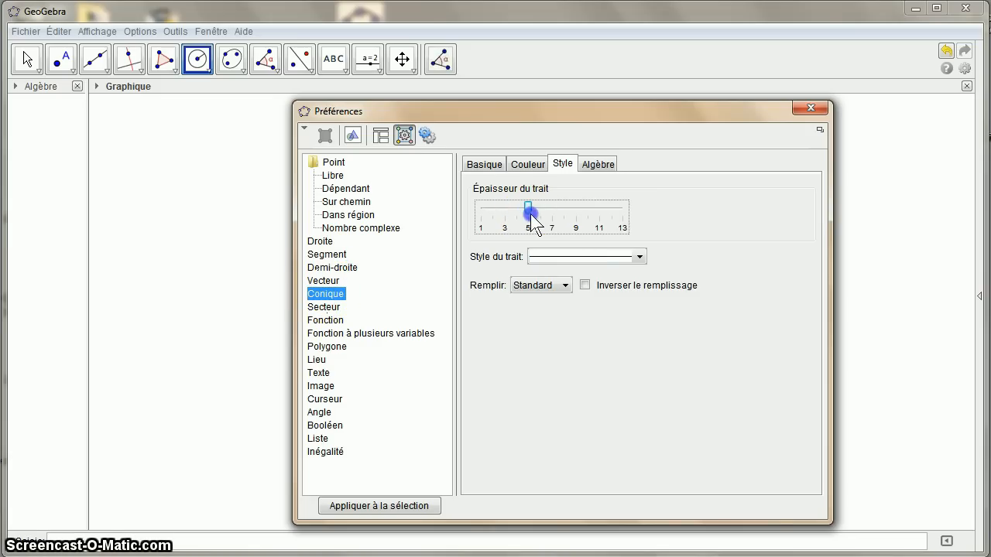
{"action": "left_click_drag", "start_coordinate": [523, 219], "coordinate": [532, 224]}
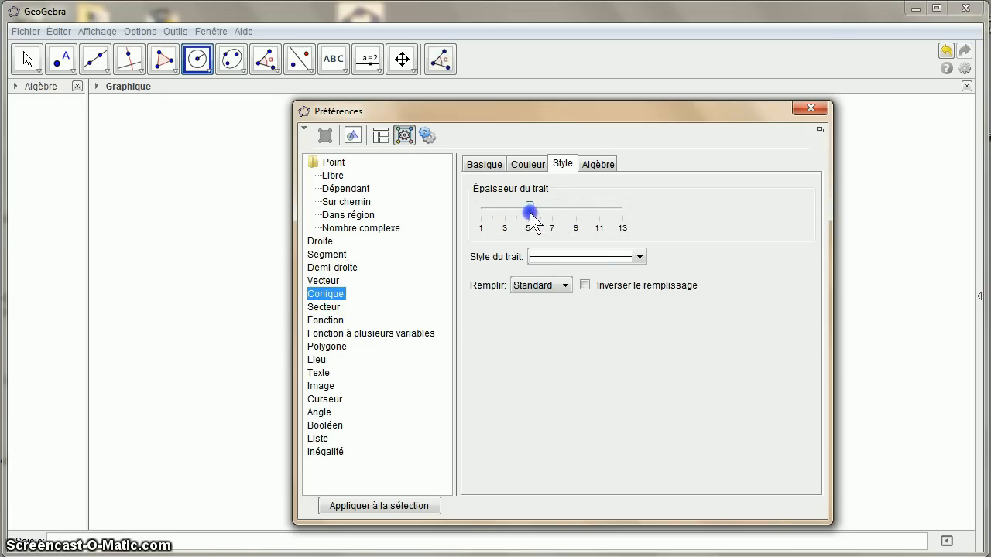
{"action": "left_click", "coordinate": [530, 288]}
{"action": "left_click", "coordinate": [527, 164]}
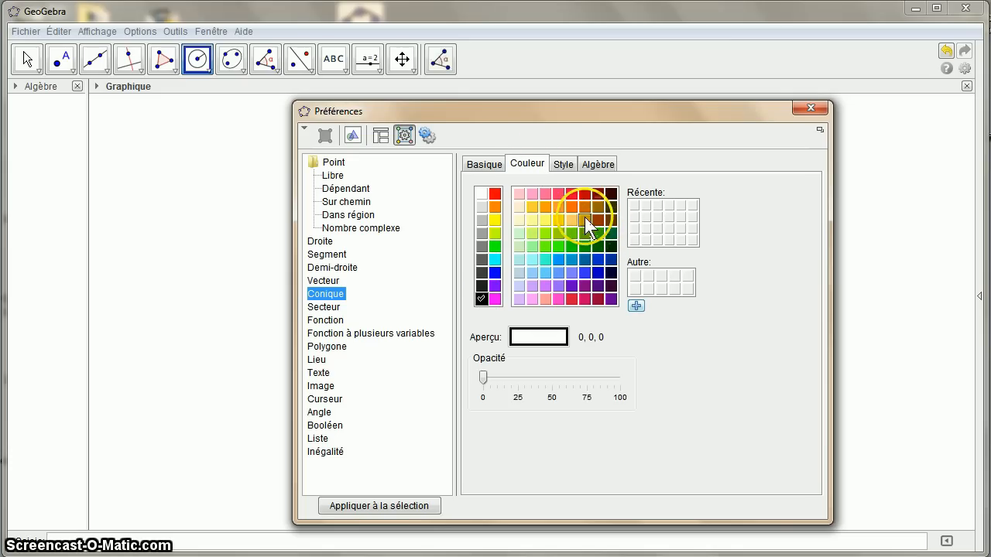
{"action": "left_click", "coordinate": [544, 208]}
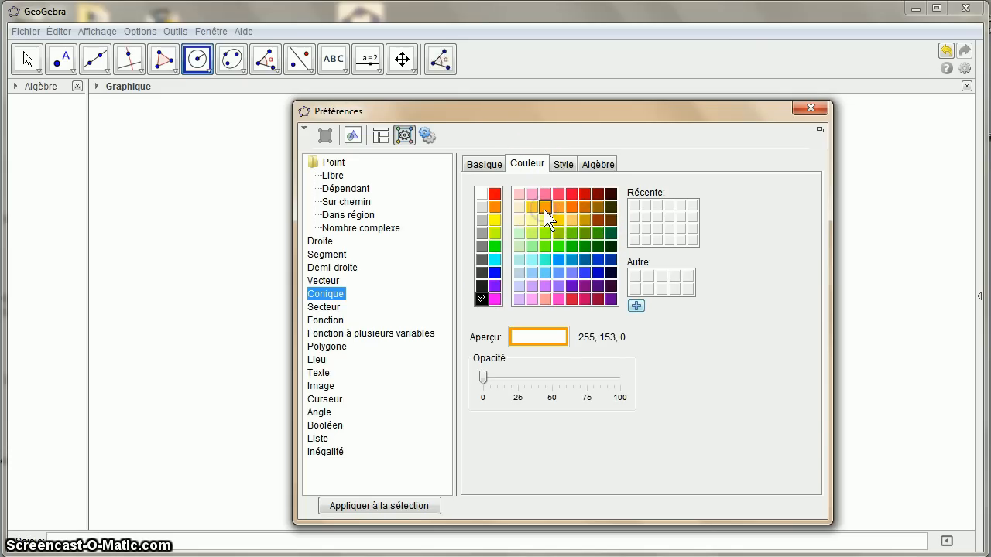
{"action": "left_click", "coordinate": [570, 208]}
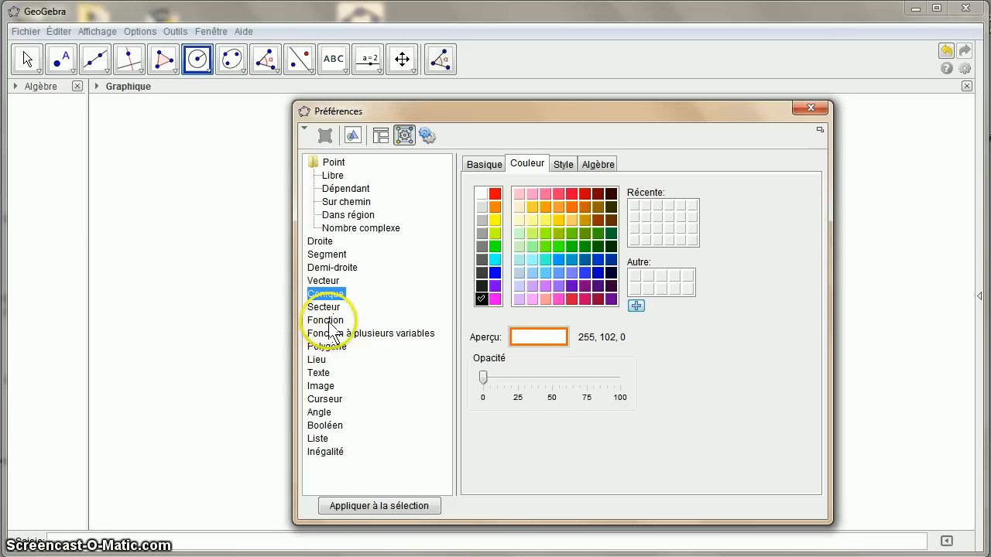
Set the default text size to Moyenne and close the preferences
{"action": "left_click", "coordinate": [318, 373]}
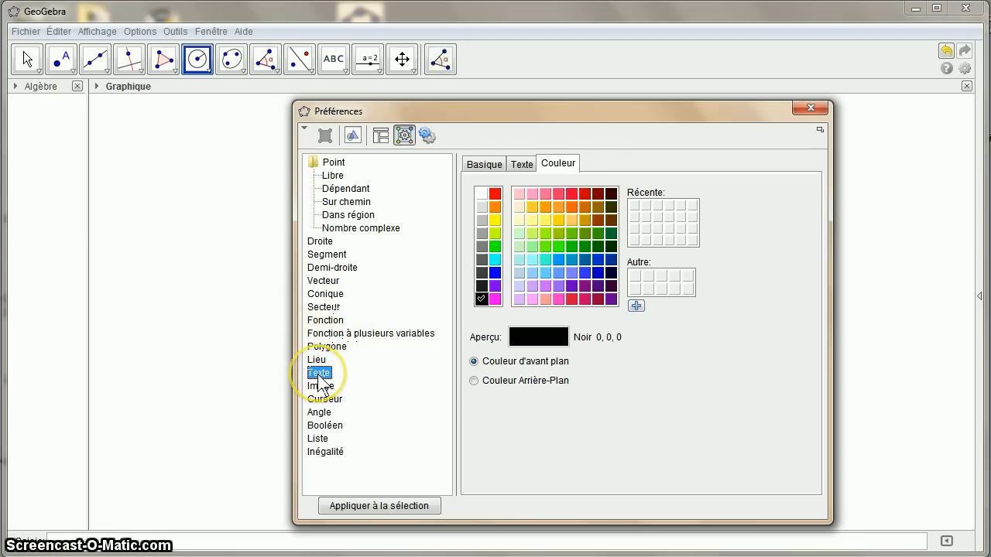
{"action": "left_click", "coordinate": [521, 163]}
{"action": "left_click", "coordinate": [579, 187]}
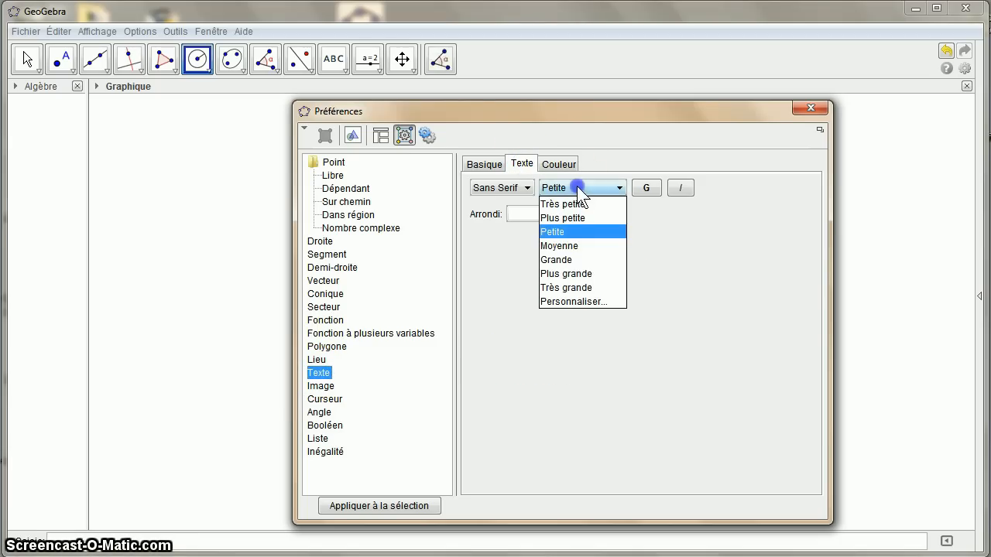
{"action": "left_click", "coordinate": [567, 246]}
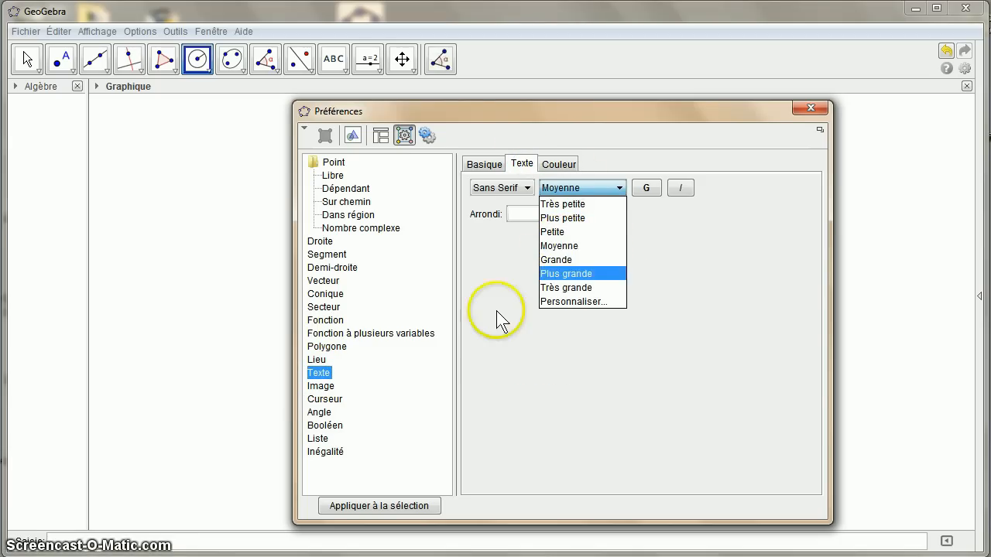
{"action": "left_click", "coordinate": [565, 248]}
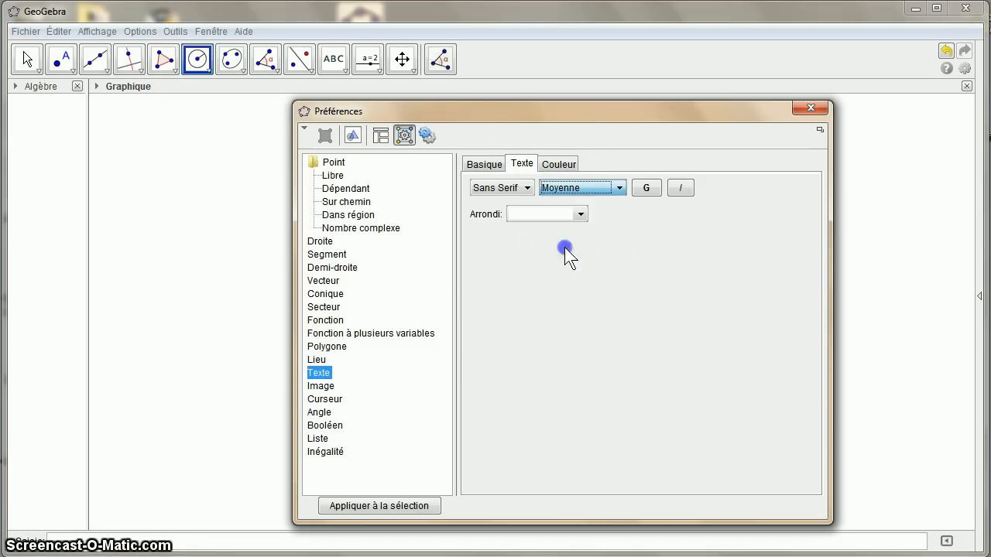
{"action": "left_click", "coordinate": [805, 110]}
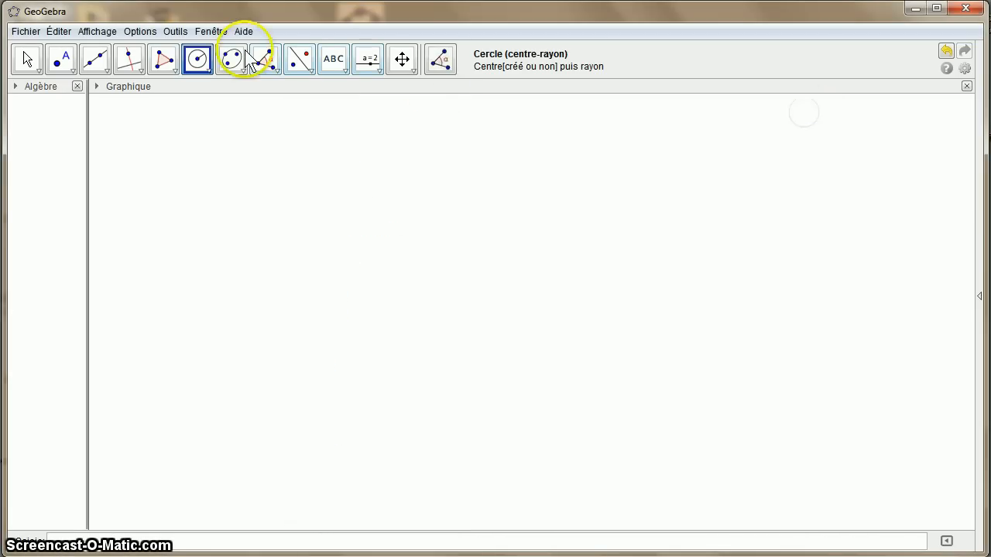
Place two test points A and B in the graphics view and join them with a segment
{"action": "left_click", "coordinate": [71, 67]}
{"action": "left_click", "coordinate": [104, 94]}
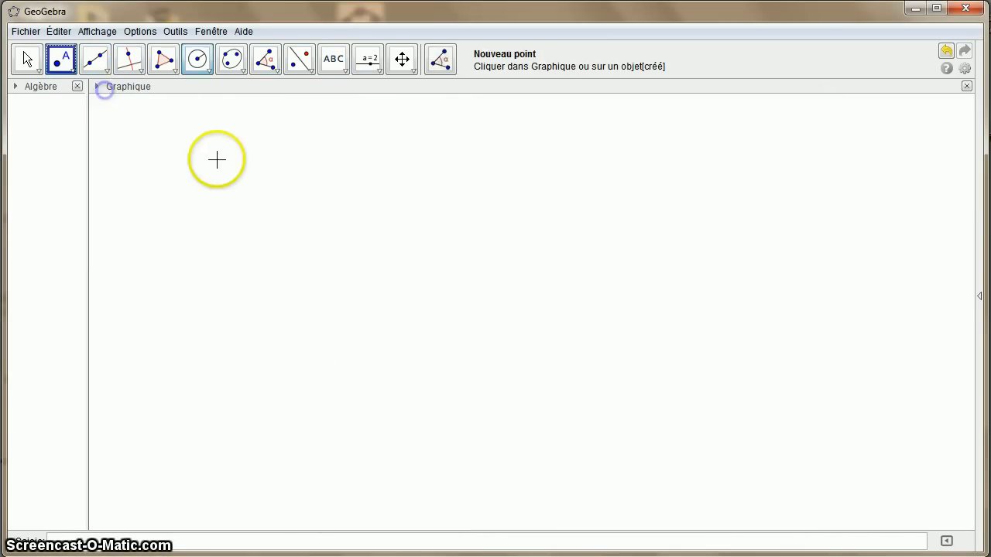
{"action": "left_click", "coordinate": [257, 171]}
{"action": "left_click", "coordinate": [384, 164]}
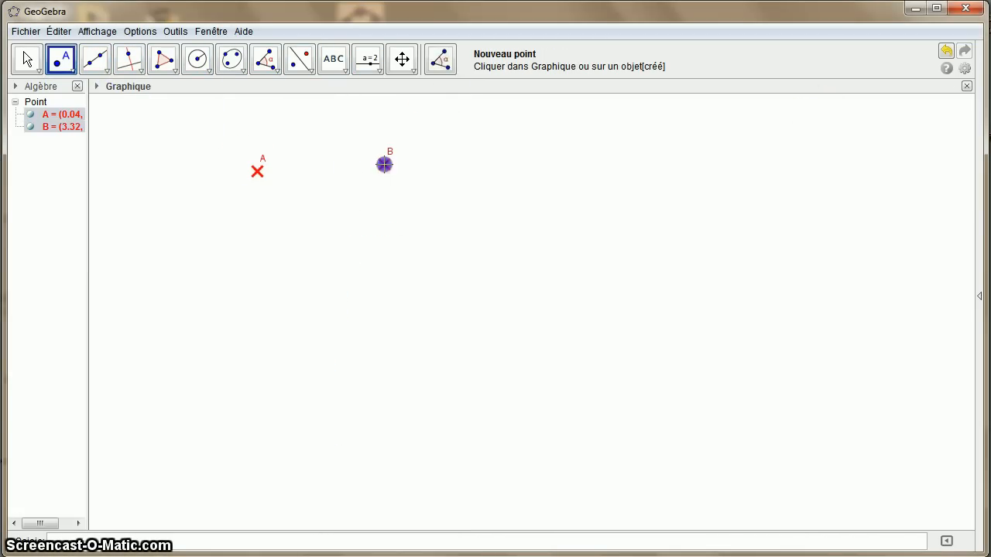
{"action": "left_click", "coordinate": [95, 62]}
{"action": "left_click", "coordinate": [132, 123]}
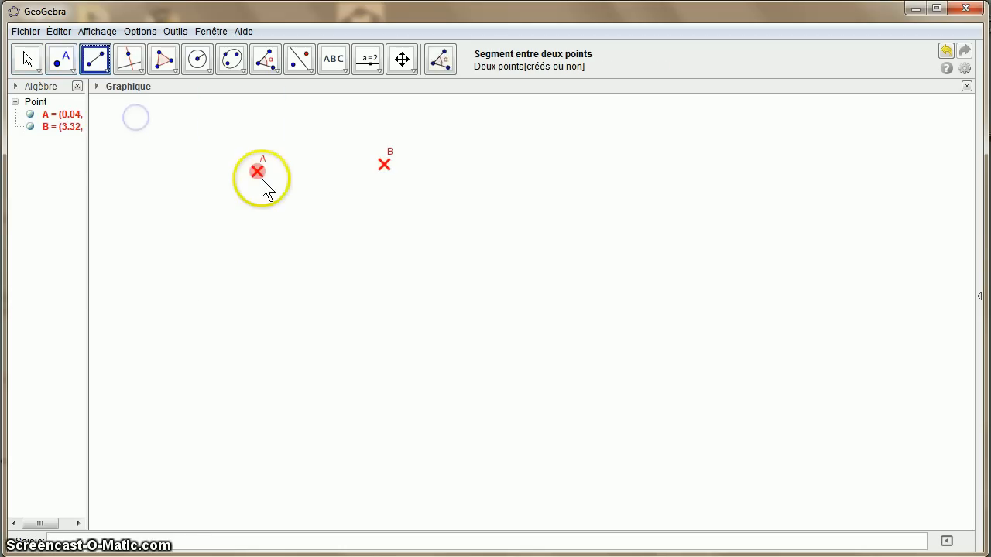
{"action": "left_click", "coordinate": [383, 164]}
{"action": "left_click", "coordinate": [188, 93]}
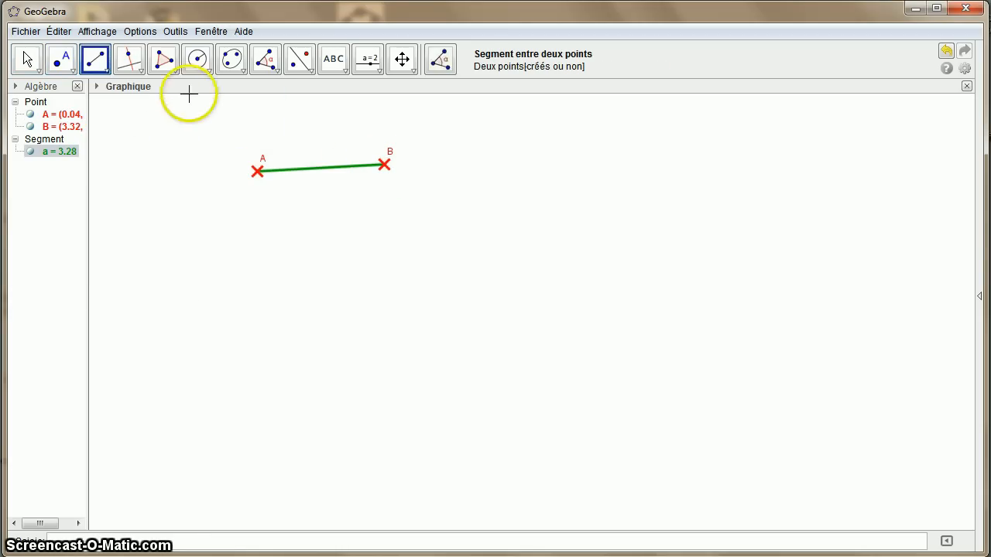
Draw a test line through points A and B
{"action": "left_click", "coordinate": [107, 71]}
{"action": "left_click", "coordinate": [133, 93]}
{"action": "left_click", "coordinate": [257, 171]}
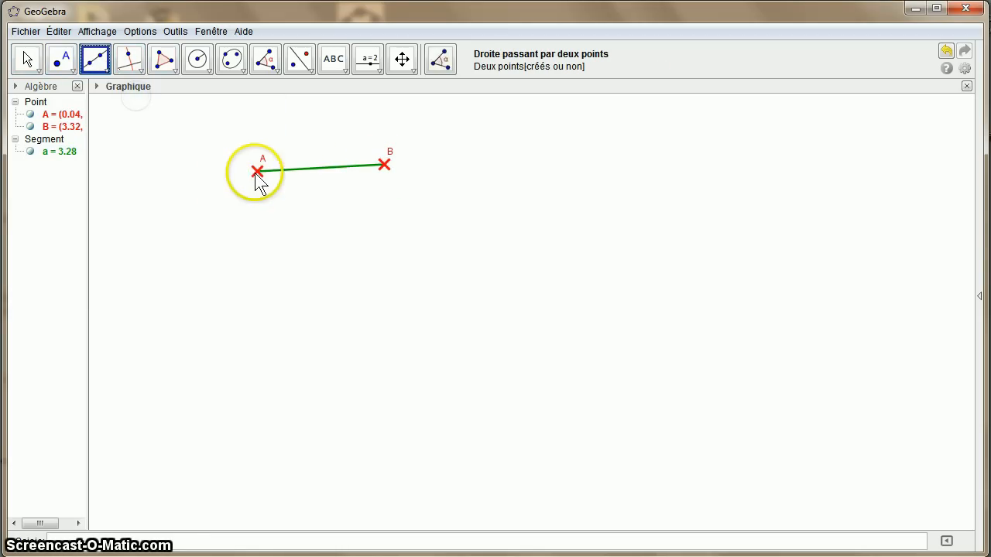
{"action": "left_click", "coordinate": [384, 164]}
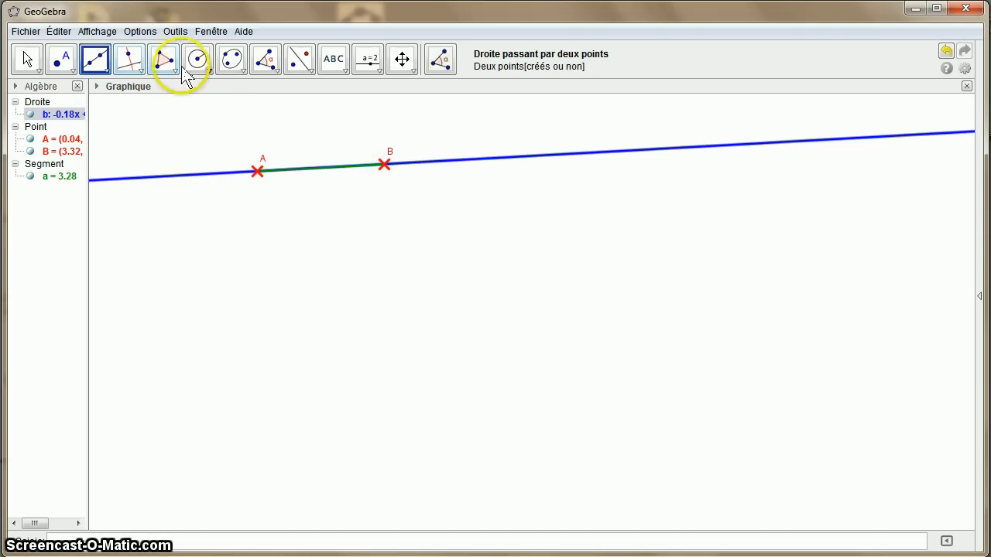
Draw a test circle of radius 5 around a new centre point below the segment
{"action": "left_click", "coordinate": [209, 72]}
{"action": "left_click", "coordinate": [236, 125]}
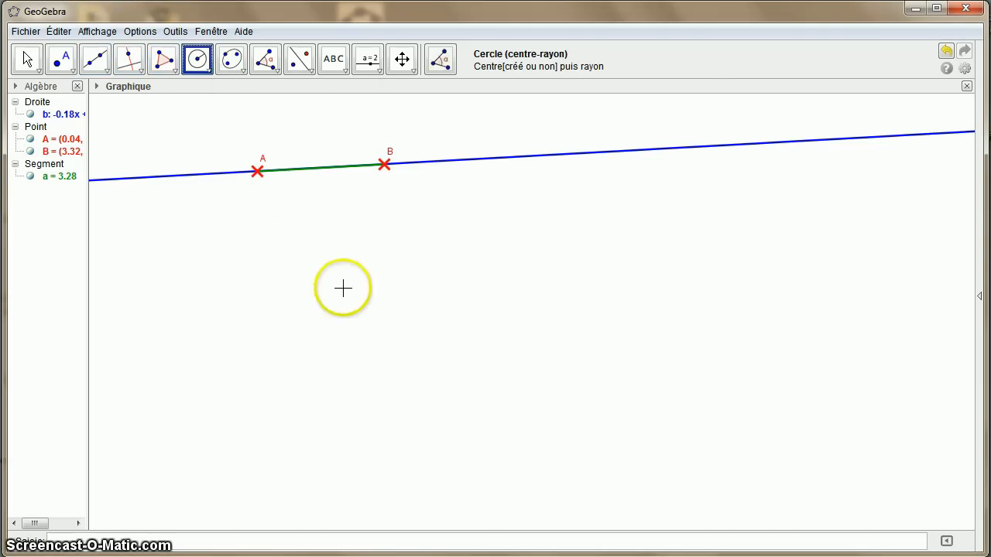
{"action": "left_click", "coordinate": [436, 322]}
{"action": "type", "text": "5"}
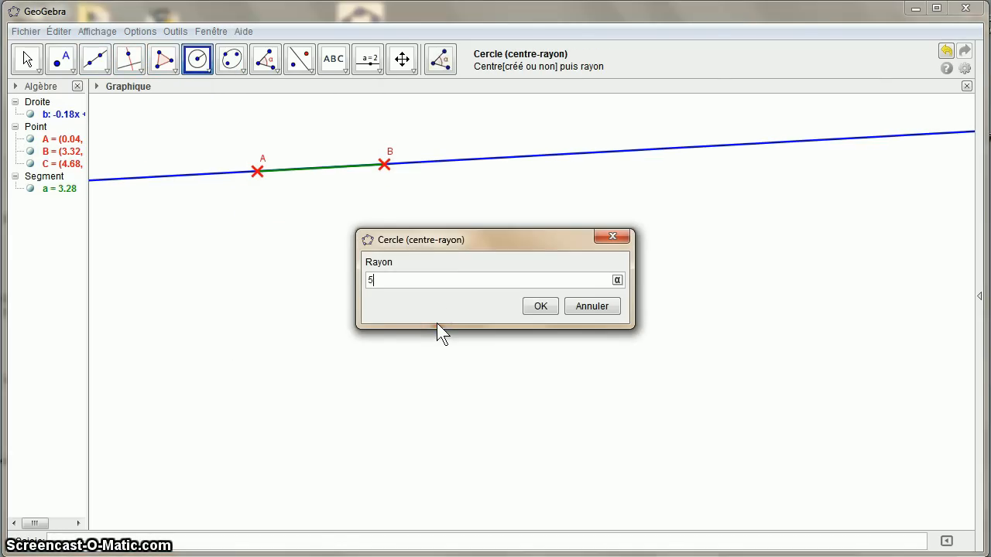
{"action": "key", "text": "Return"}
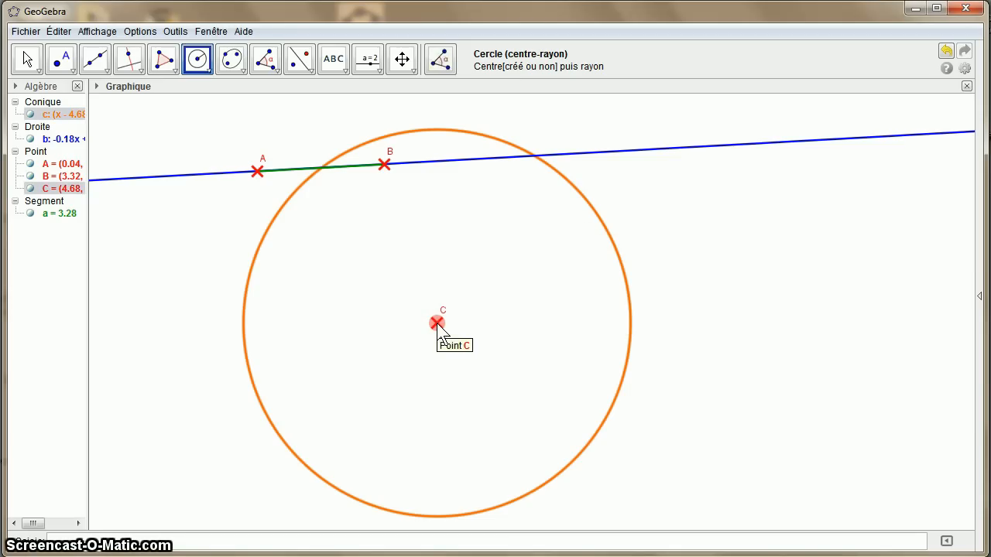
Delete all the test objects and save the current configuration
{"action": "key", "text": "ctrl+a"}
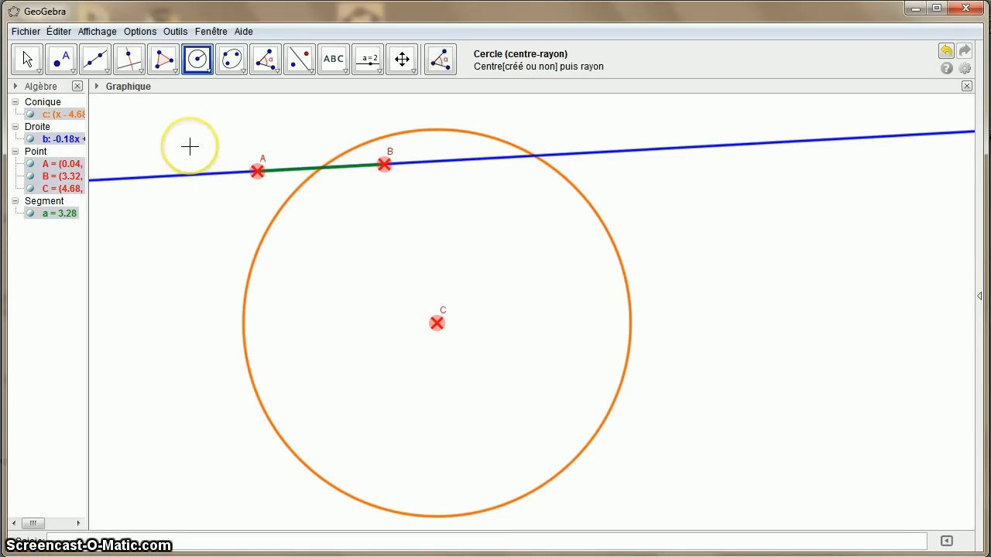
{"action": "key", "text": "Delete"}
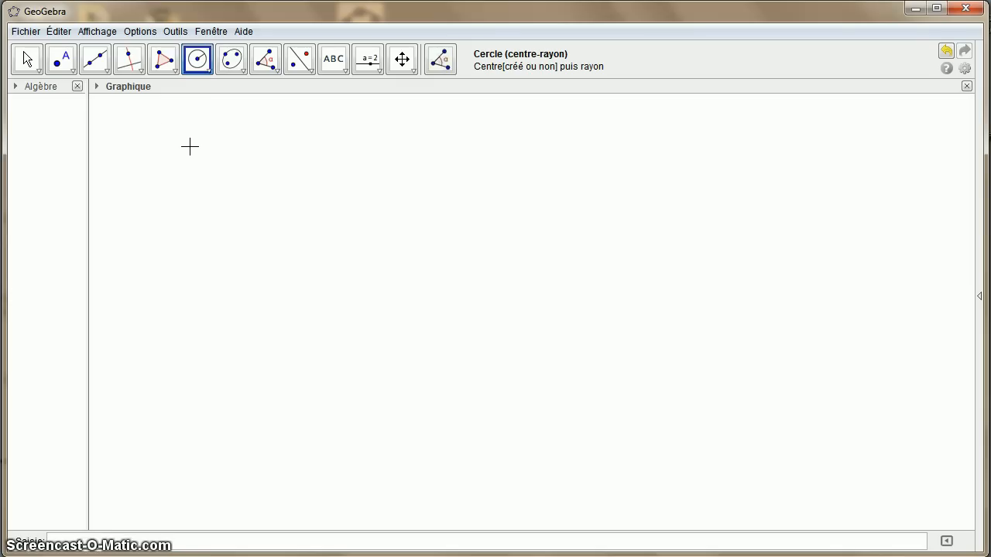
{"action": "left_click", "coordinate": [141, 32]}
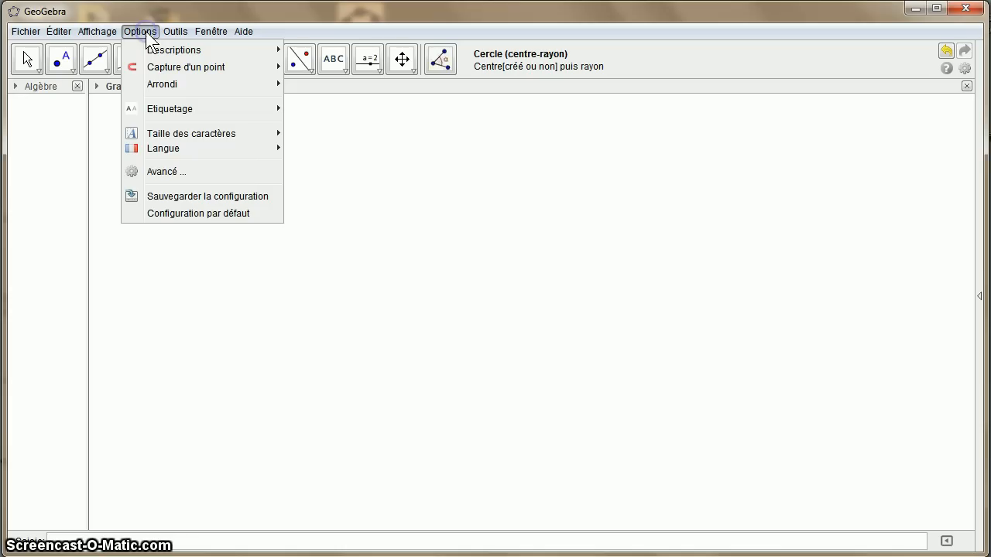
{"action": "left_click", "coordinate": [180, 196]}
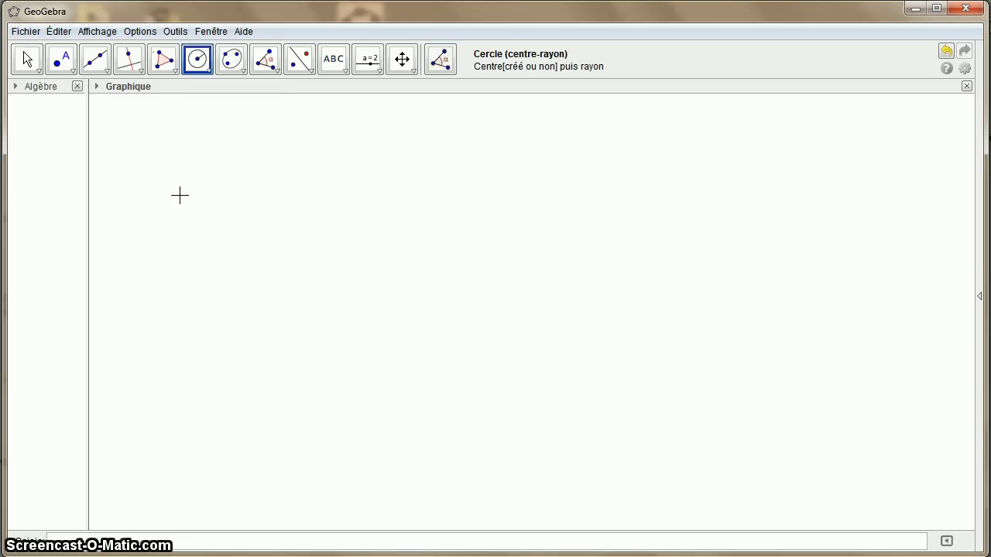
Close the file without saving its changes and relaunch GeoGebra from the desktop
{"action": "left_click", "coordinate": [25, 31]}
{"action": "left_click", "coordinate": [56, 252]}
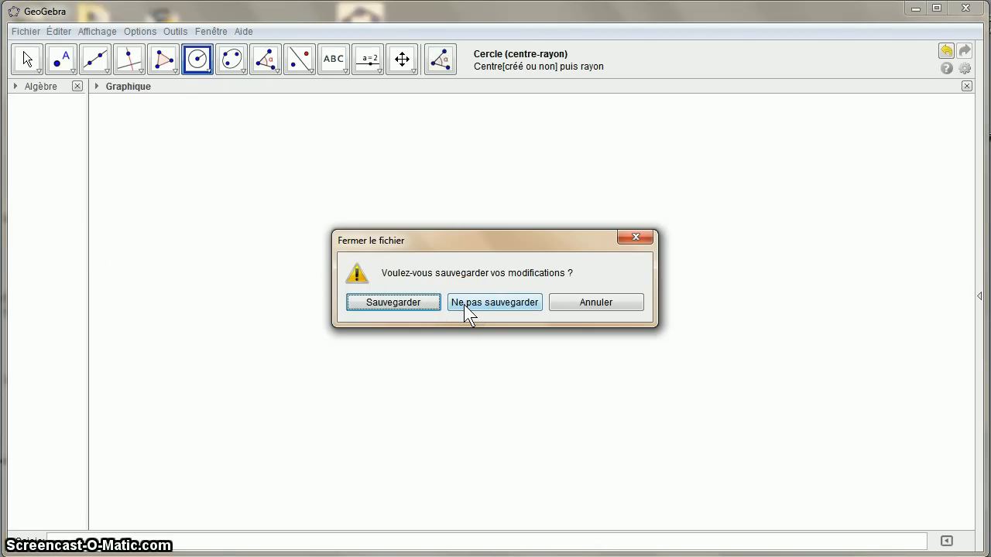
{"action": "left_click", "coordinate": [463, 304]}
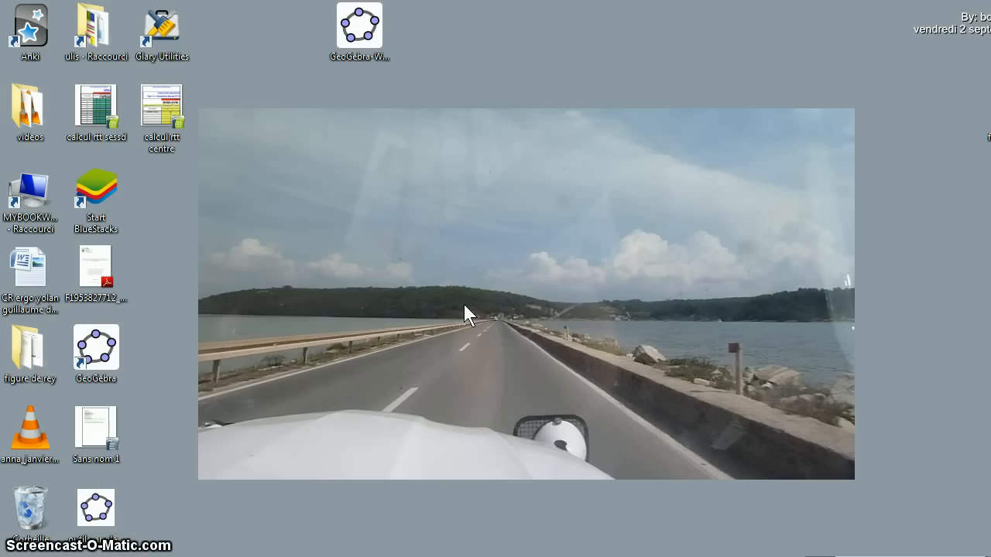
{"action": "double_click", "coordinate": [103, 356]}
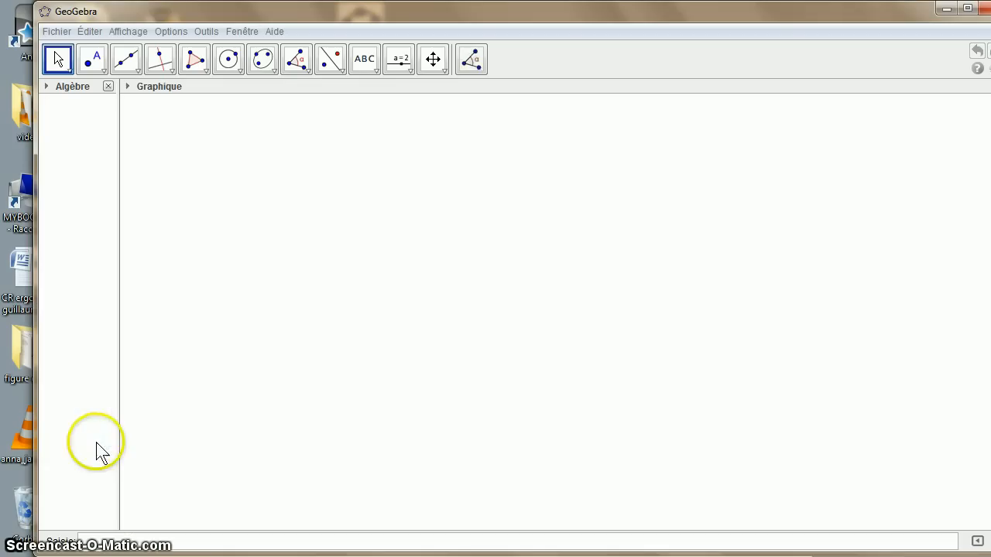
Place two test points in the graphics view to check the saved style, and delete them both
{"action": "left_click", "coordinate": [102, 69]}
{"action": "left_click", "coordinate": [160, 97]}
{"action": "left_click", "coordinate": [339, 236]}
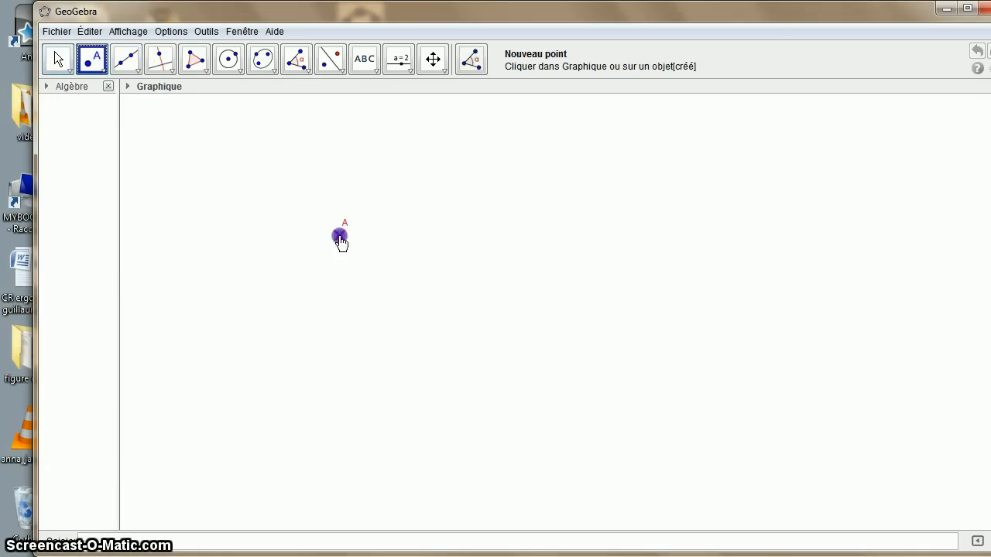
{"action": "left_click", "coordinate": [403, 210]}
{"action": "left_click", "coordinate": [58, 58]}
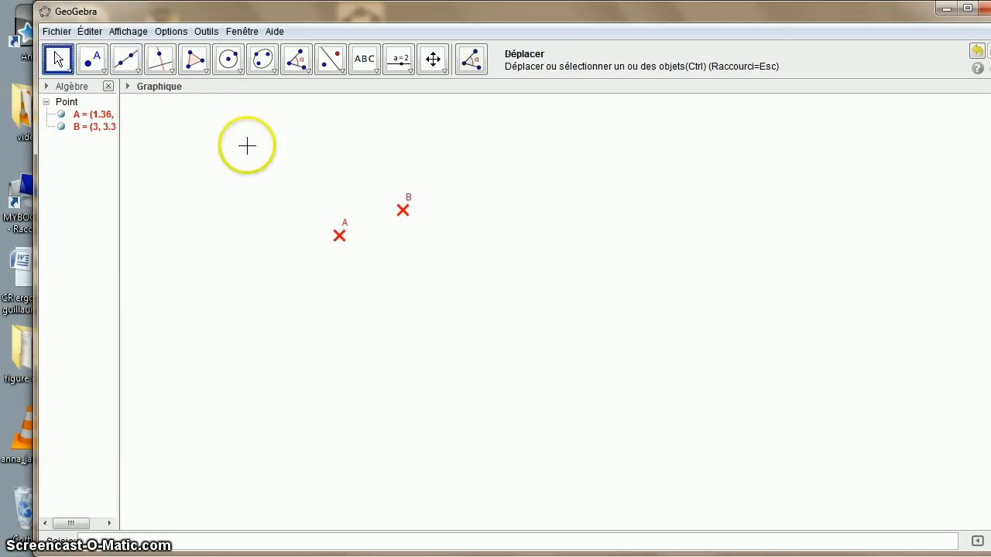
{"action": "left_click_drag", "start_coordinate": [249, 146], "coordinate": [486, 299]}
{"action": "key", "text": "Delete"}
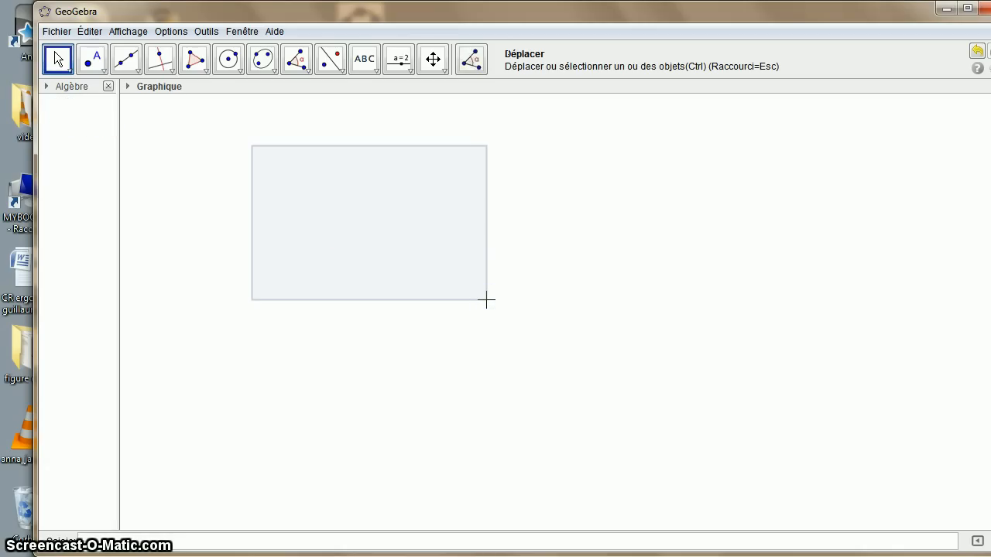
Customise the toolbar by removing Tourner autour du point and Enregistrer dans Tableur from the Déplacer group
{"action": "left_click", "coordinate": [207, 32]}
{"action": "left_click", "coordinate": [223, 52]}
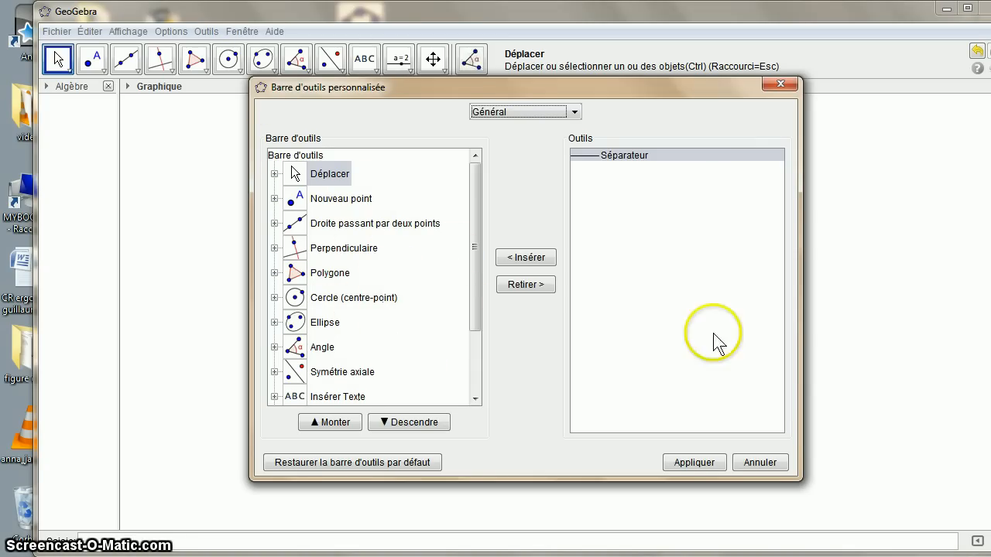
{"action": "left_click", "coordinate": [274, 173]}
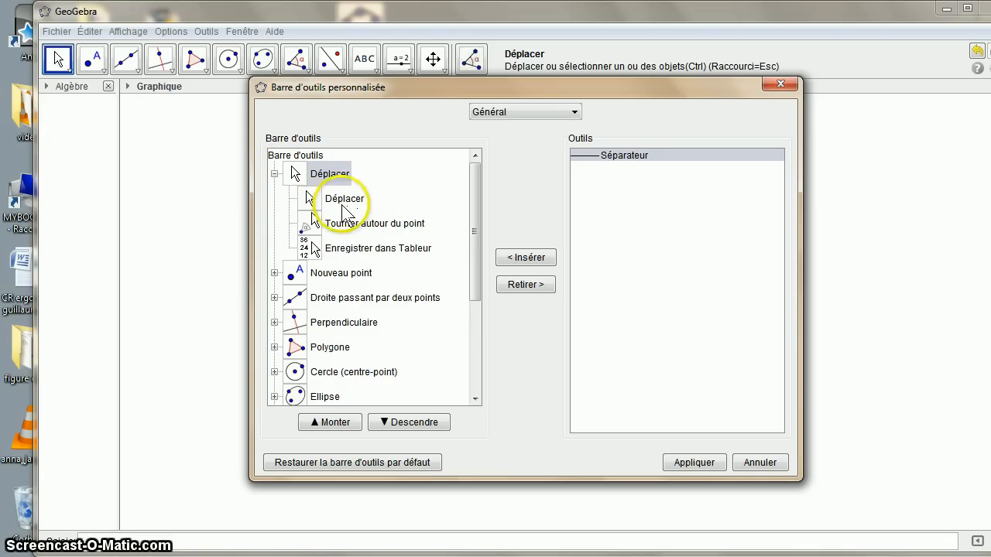
{"action": "left_click", "coordinate": [338, 200]}
{"action": "left_click", "coordinate": [344, 223]}
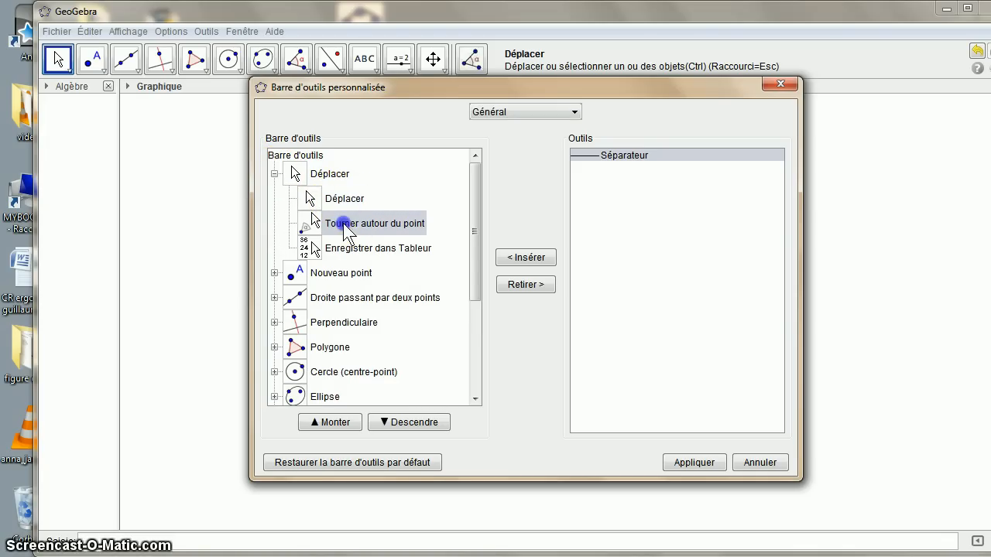
{"action": "left_click", "coordinate": [516, 285]}
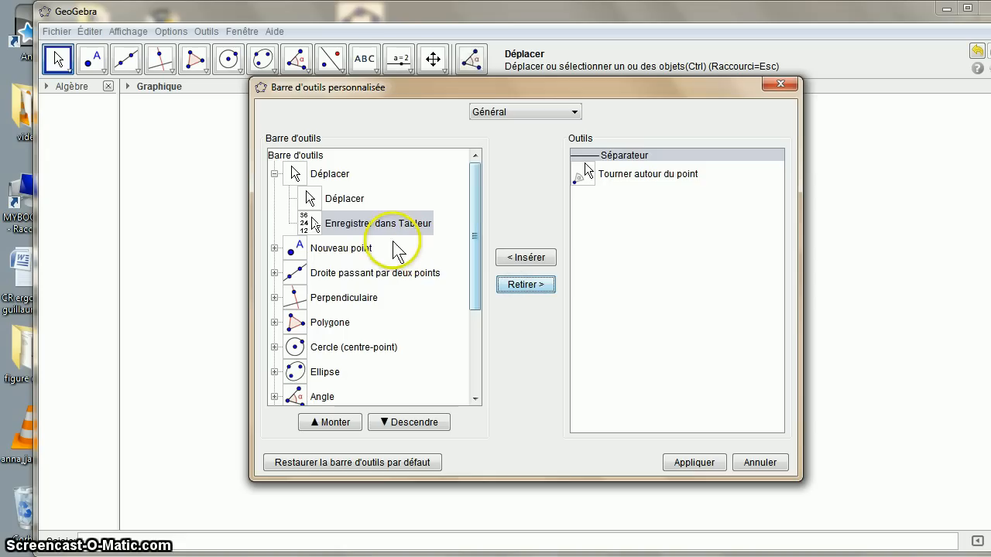
{"action": "left_click", "coordinate": [538, 286]}
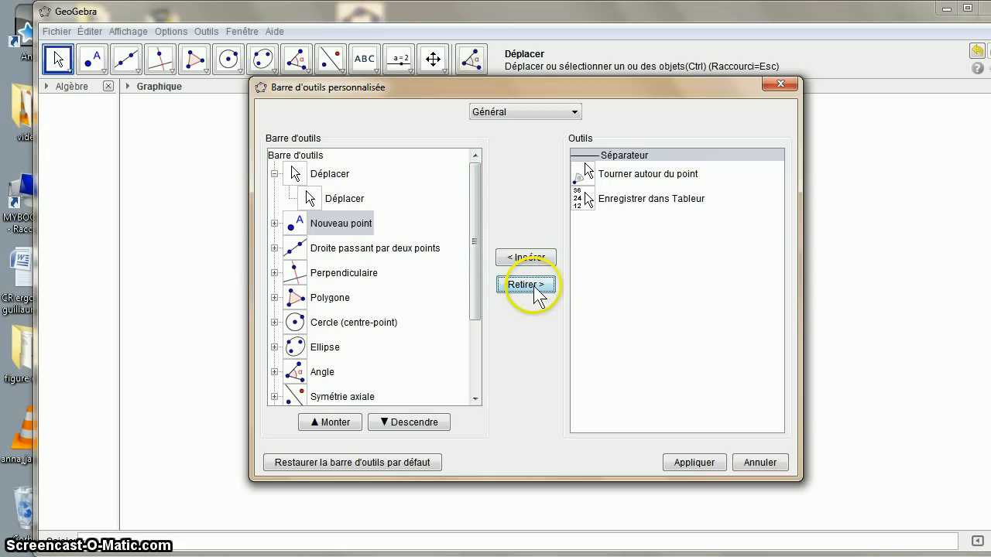
Remove every tool and separator except Nouveau point from the Nouveau point group of the toolbar
{"action": "left_click", "coordinate": [273, 223]}
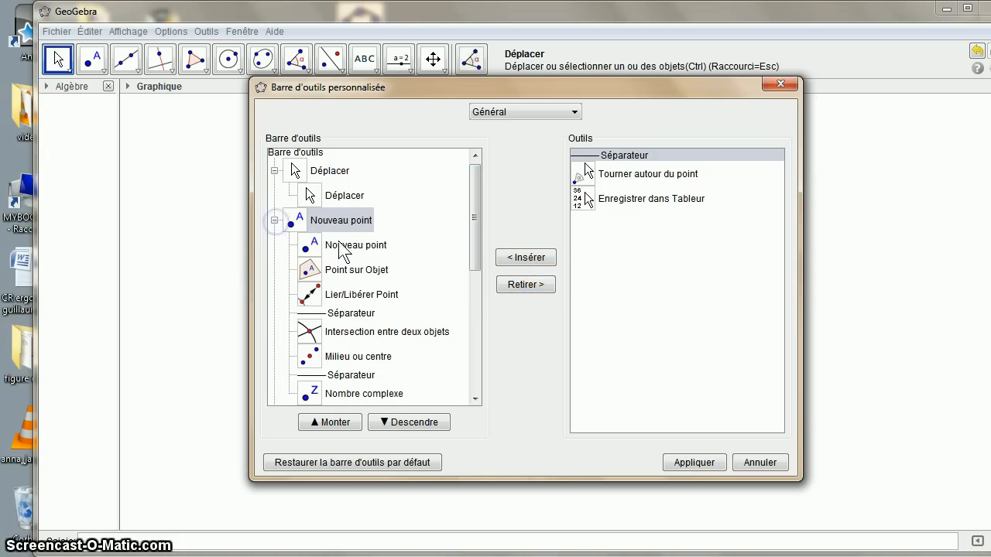
{"action": "left_click", "coordinate": [340, 243]}
{"action": "left_click", "coordinate": [355, 271]}
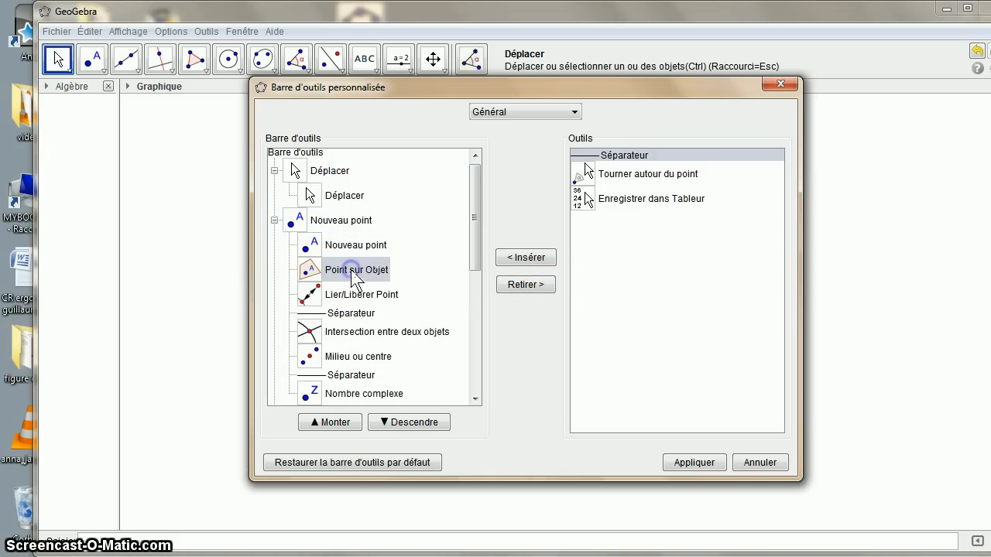
{"action": "left_click", "coordinate": [521, 286]}
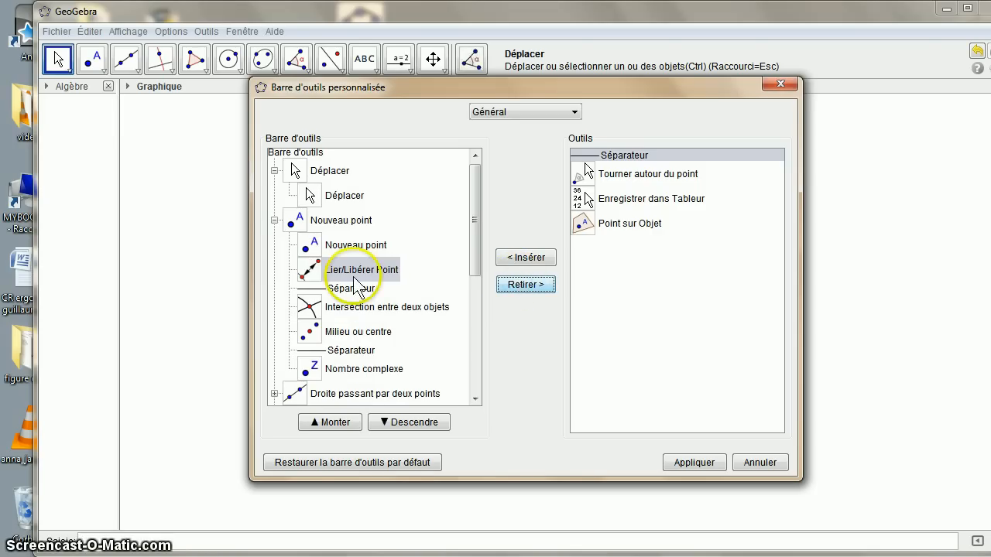
{"action": "left_click", "coordinate": [519, 284]}
{"action": "left_click", "coordinate": [519, 284]}
{"action": "left_click", "coordinate": [519, 284]}
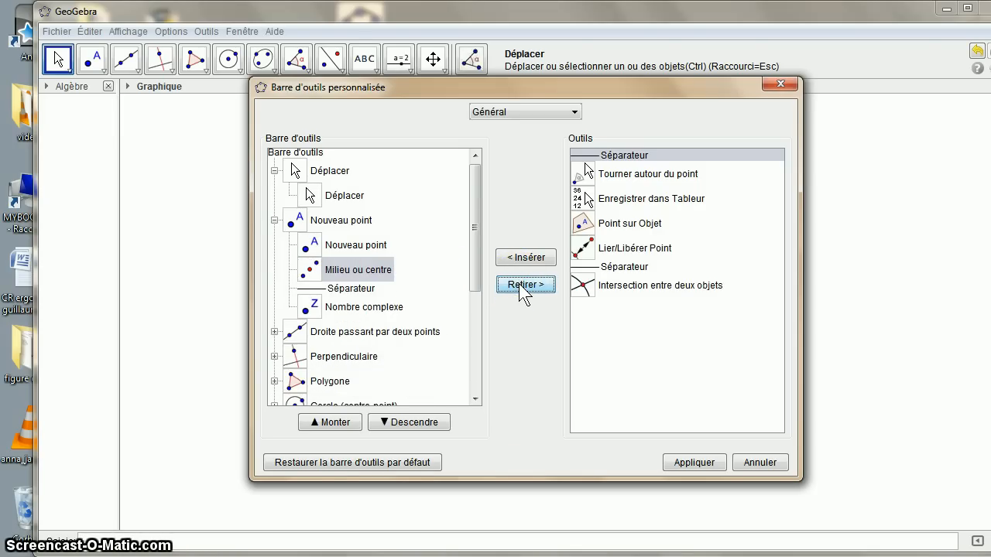
{"action": "left_click", "coordinate": [519, 284]}
{"action": "left_click", "coordinate": [518, 284]}
{"action": "left_click", "coordinate": [519, 284]}
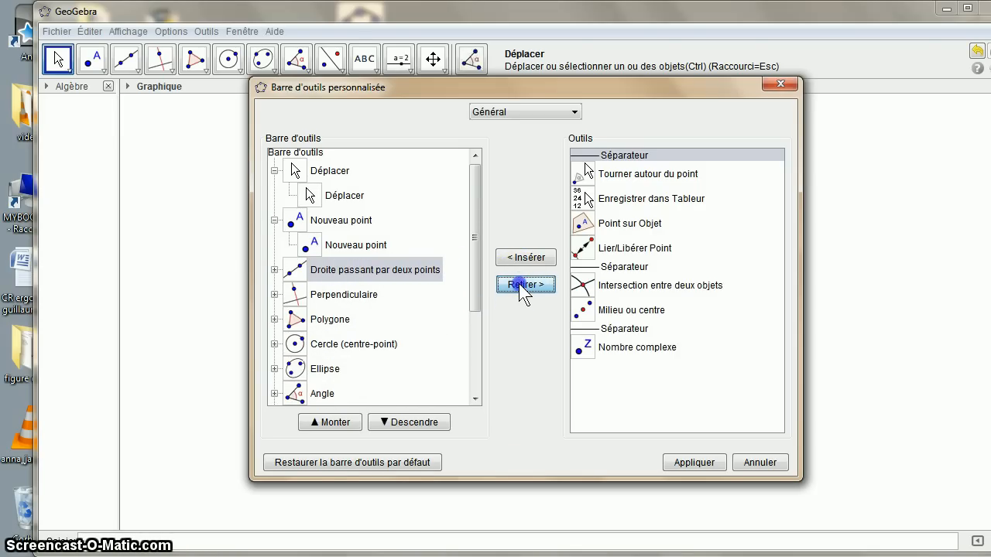
In the Droite group, remove Segment de longueur donnée and its following separator, and move Demi-droite above Segment entre deux points
{"action": "left_click", "coordinate": [274, 270]}
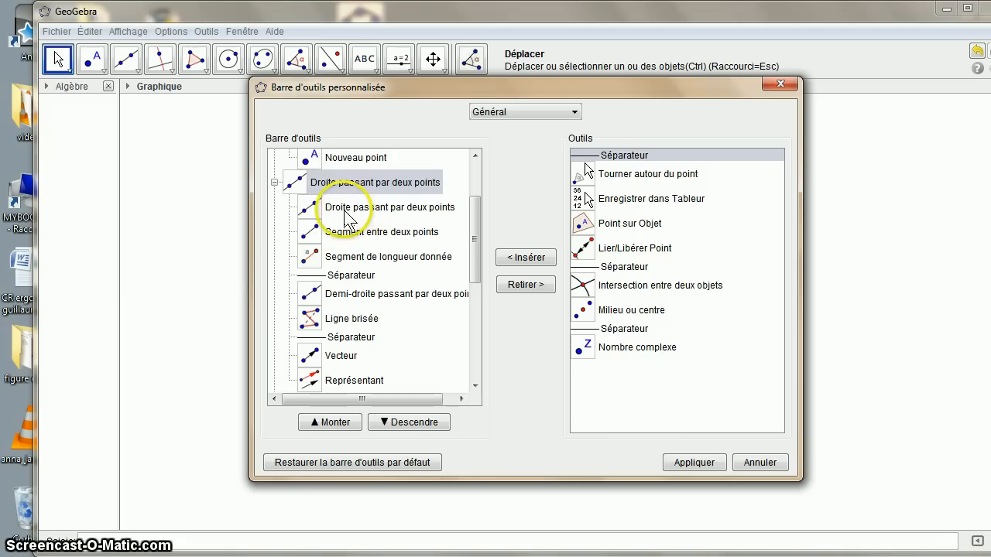
{"action": "left_click", "coordinate": [349, 255]}
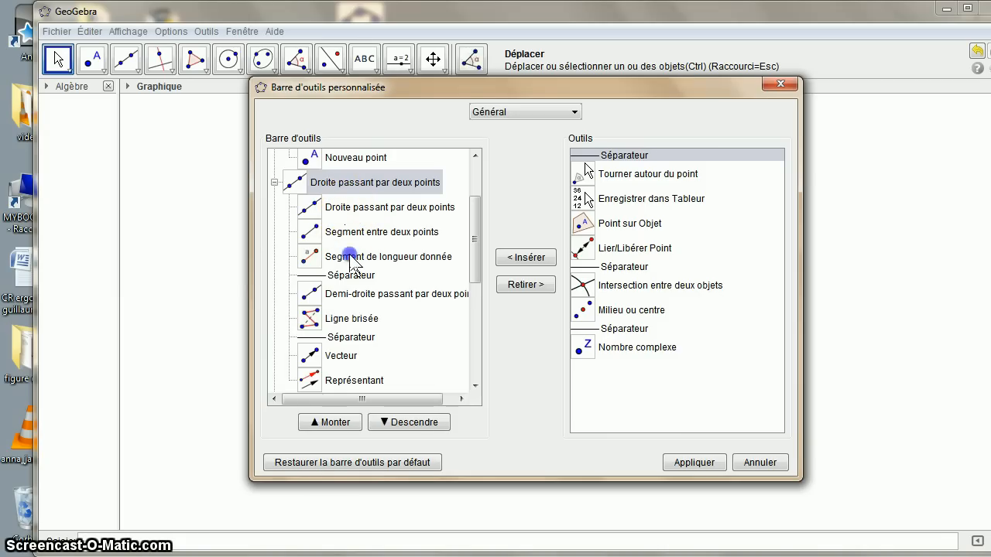
{"action": "left_click", "coordinate": [523, 284]}
{"action": "left_click", "coordinate": [523, 284]}
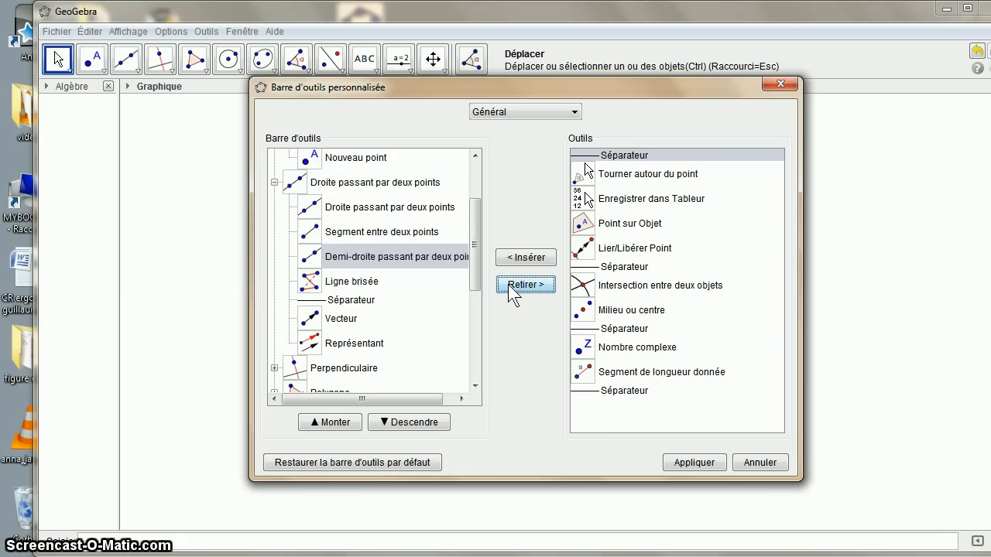
{"action": "left_click", "coordinate": [328, 422]}
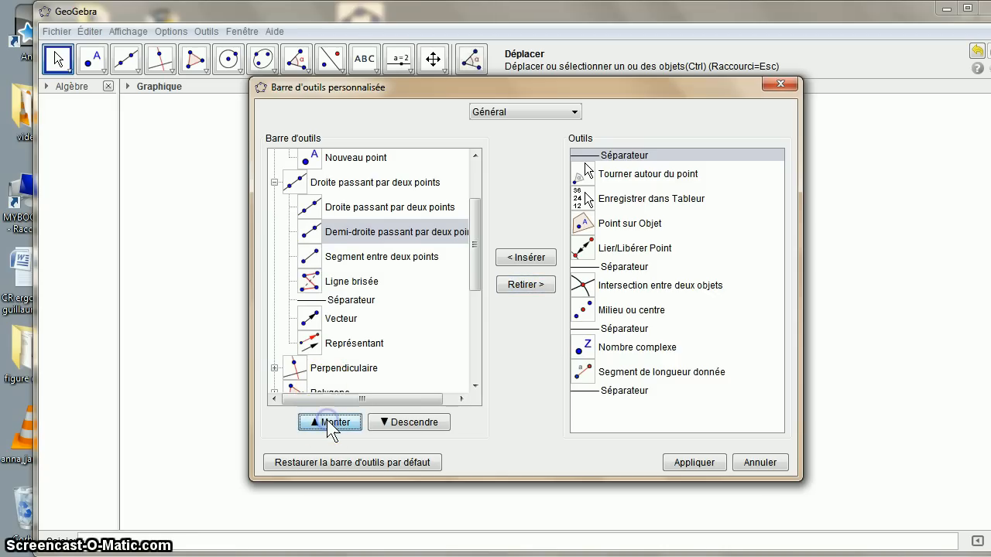
Remove Ligne brisée, its following separator, Vecteur and Représentant from the Droite passant par deux points group
{"action": "left_click", "coordinate": [341, 281]}
{"action": "left_click", "coordinate": [515, 284]}
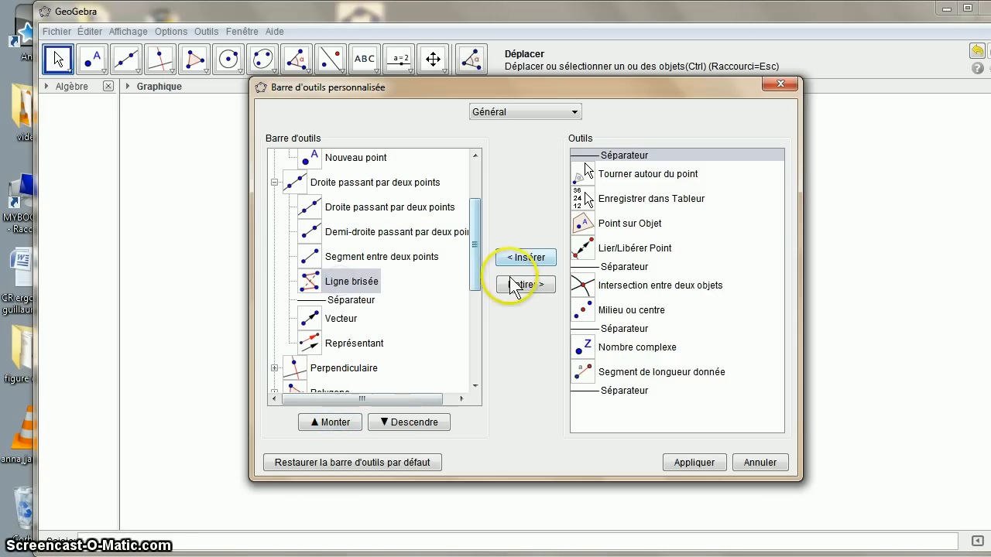
{"action": "left_click", "coordinate": [517, 285]}
{"action": "left_click", "coordinate": [517, 285]}
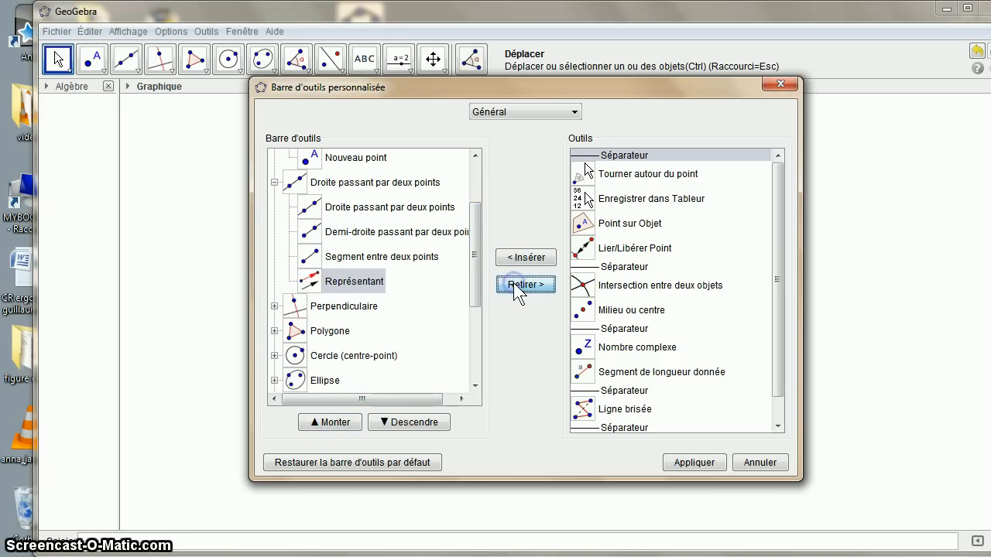
{"action": "left_click", "coordinate": [517, 285]}
Reduce the Perpendiculaire group to Perpendiculaire and Parallèle only, and remove the whole Polygone group from the toolbar
{"action": "left_click", "coordinate": [274, 281]}
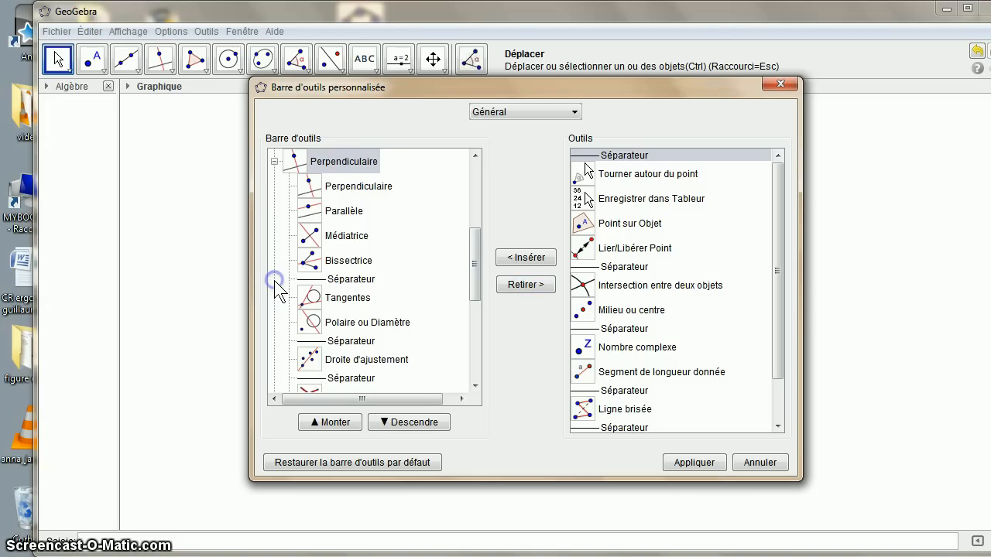
{"action": "left_click", "coordinate": [339, 236]}
{"action": "left_click", "coordinate": [523, 286]}
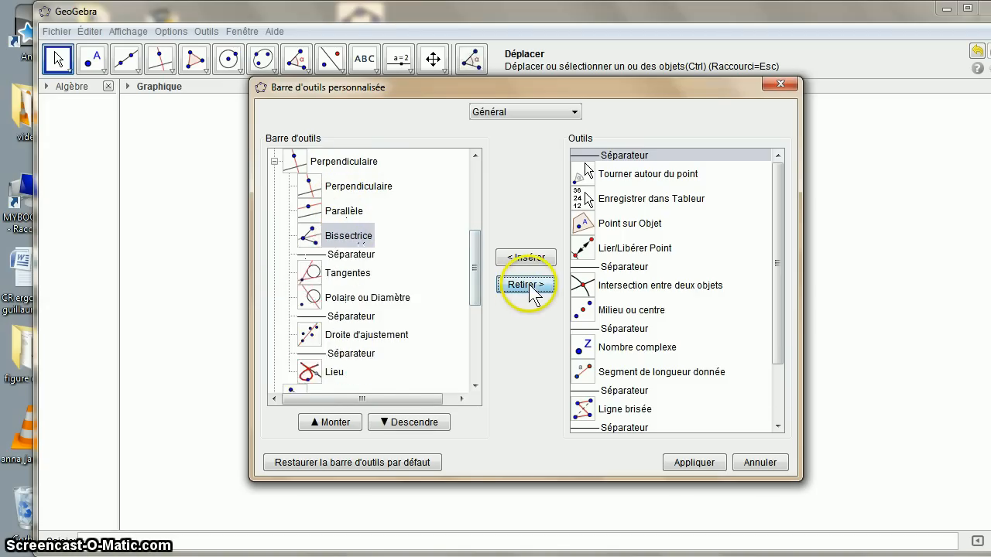
{"action": "left_click", "coordinate": [529, 288]}
{"action": "left_click", "coordinate": [531, 288]}
{"action": "left_click", "coordinate": [531, 287]}
{"action": "left_click", "coordinate": [531, 286]}
{"action": "left_click", "coordinate": [531, 286]}
{"action": "left_click", "coordinate": [531, 287]}
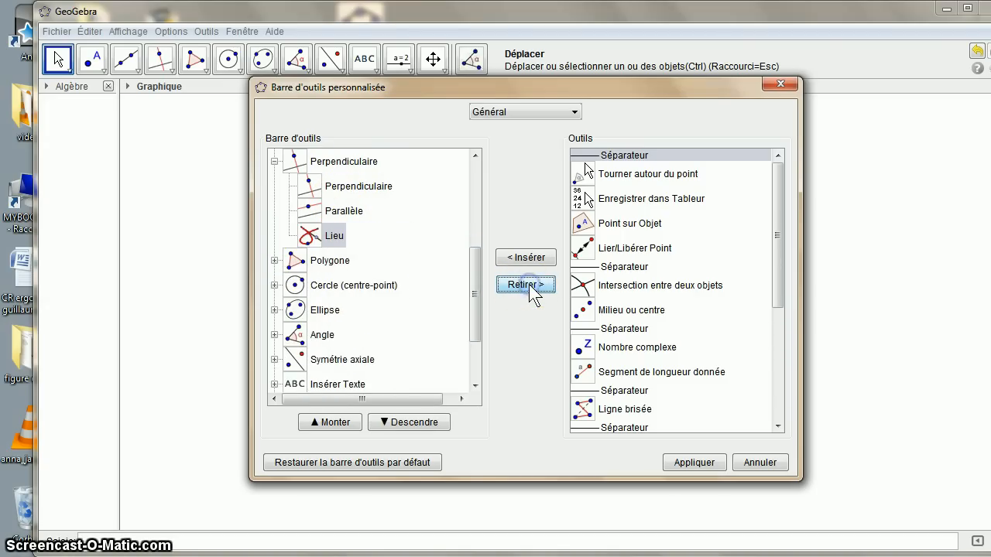
{"action": "left_click", "coordinate": [531, 286]}
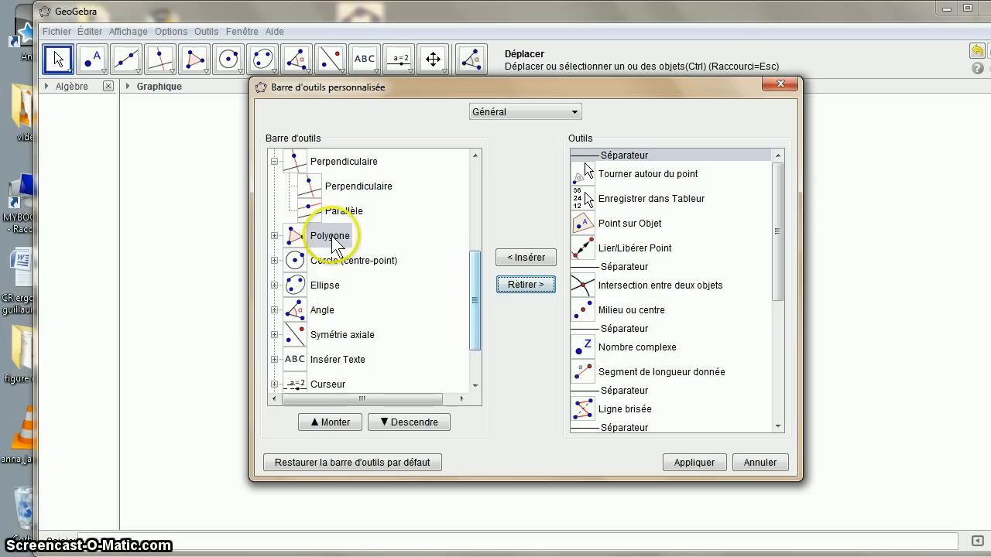
{"action": "left_click", "coordinate": [522, 289]}
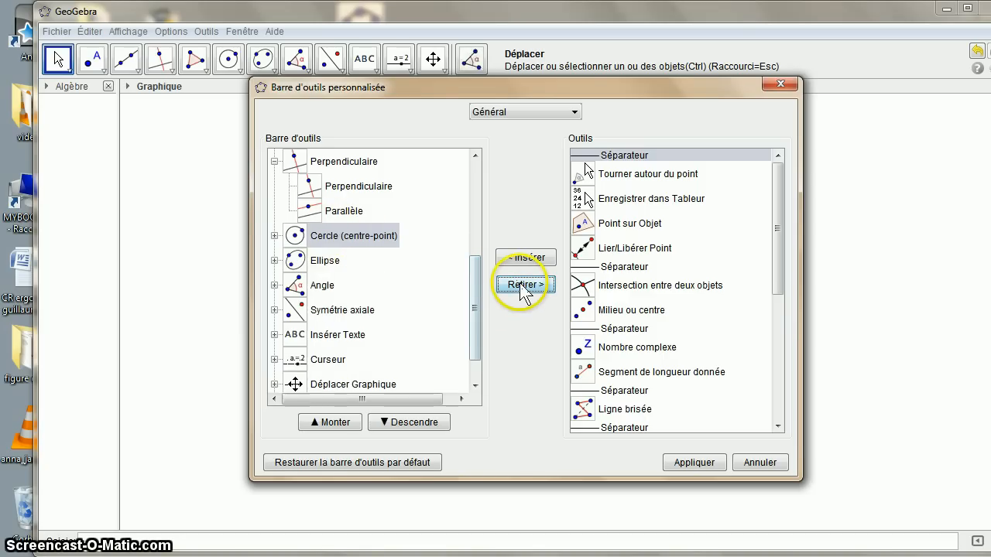
Reduce the Cercle group to Cercle (centre-point) and Cercle (centre-rayon), and remove the whole Ellipse group
{"action": "left_click", "coordinate": [273, 235]}
{"action": "left_click", "coordinate": [349, 235]}
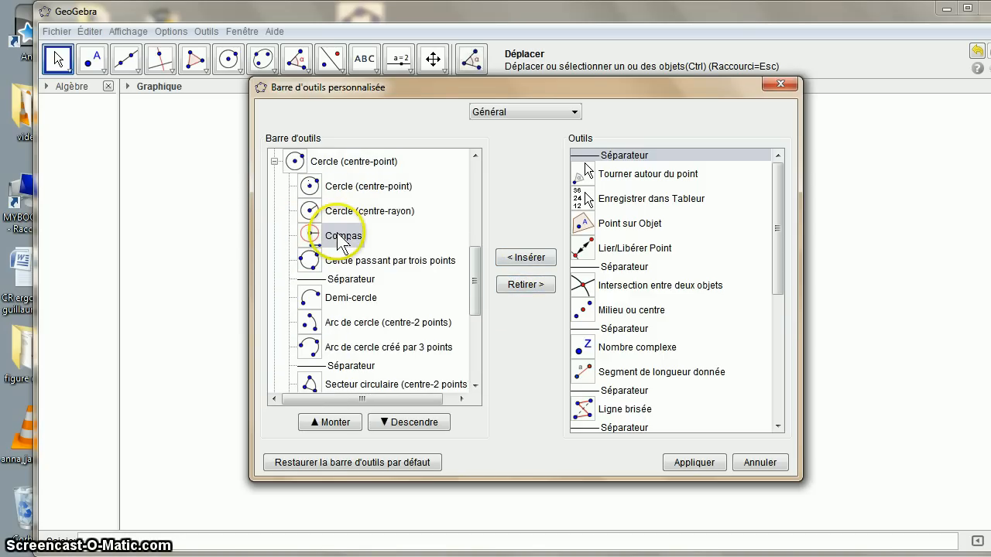
{"action": "left_click", "coordinate": [520, 284]}
{"action": "left_click", "coordinate": [519, 284]}
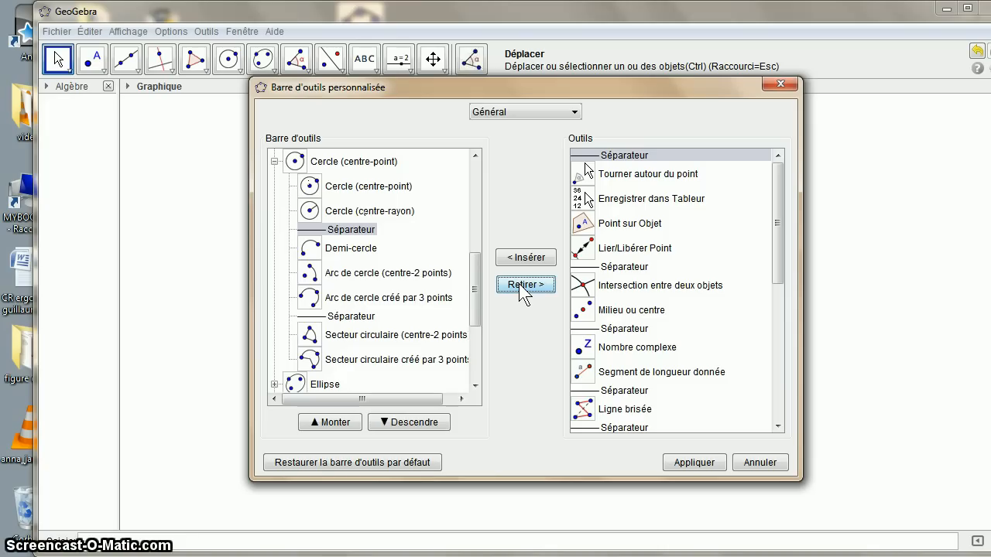
{"action": "left_click", "coordinate": [519, 284]}
{"action": "left_click", "coordinate": [520, 284]}
{"action": "left_click", "coordinate": [519, 284]}
{"action": "left_click", "coordinate": [519, 284]}
{"action": "left_click", "coordinate": [520, 284]}
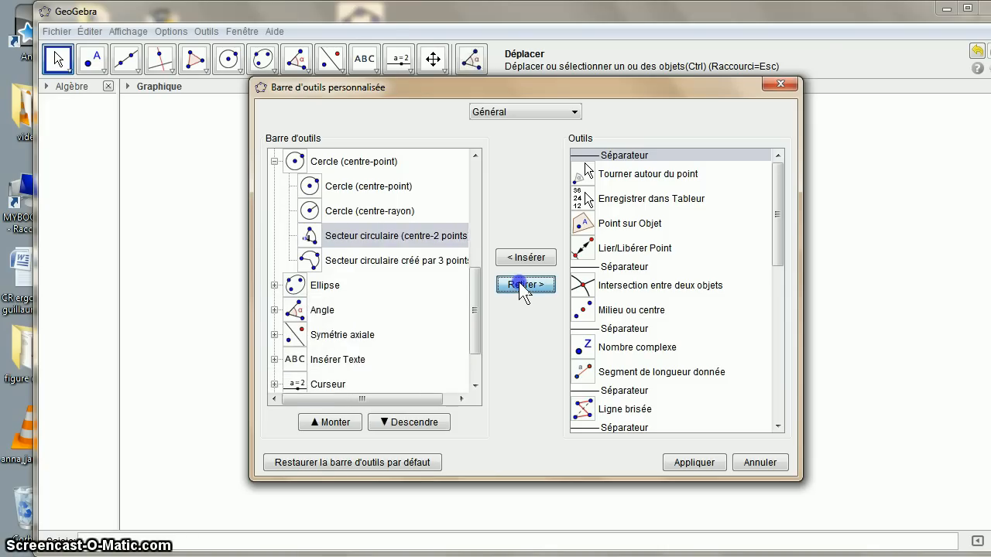
{"action": "left_click", "coordinate": [519, 284]}
{"action": "left_click", "coordinate": [519, 284]}
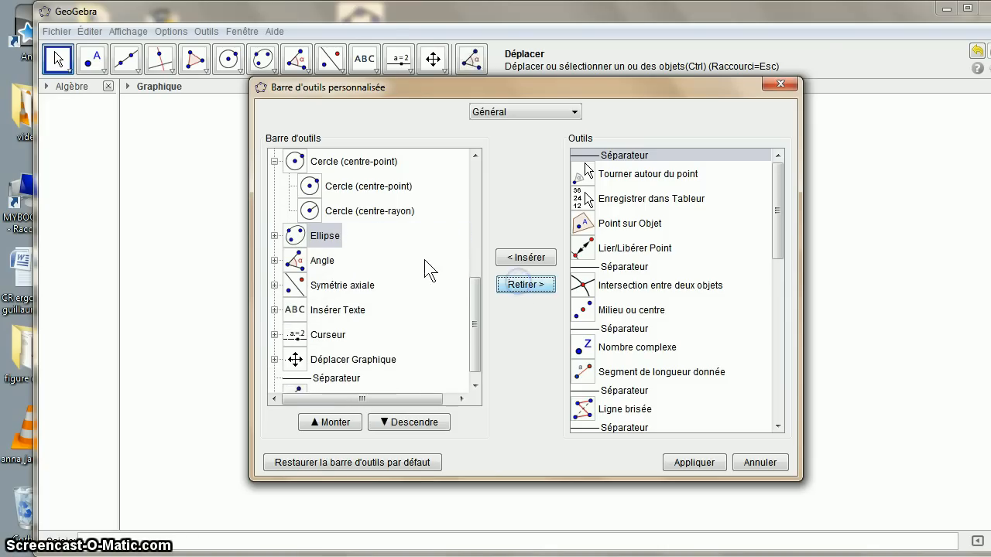
{"action": "left_click", "coordinate": [526, 284]}
Remove every tool and separator except Angle from the Angle group, and remove the whole Symétrie axiale group
{"action": "left_click", "coordinate": [274, 244]}
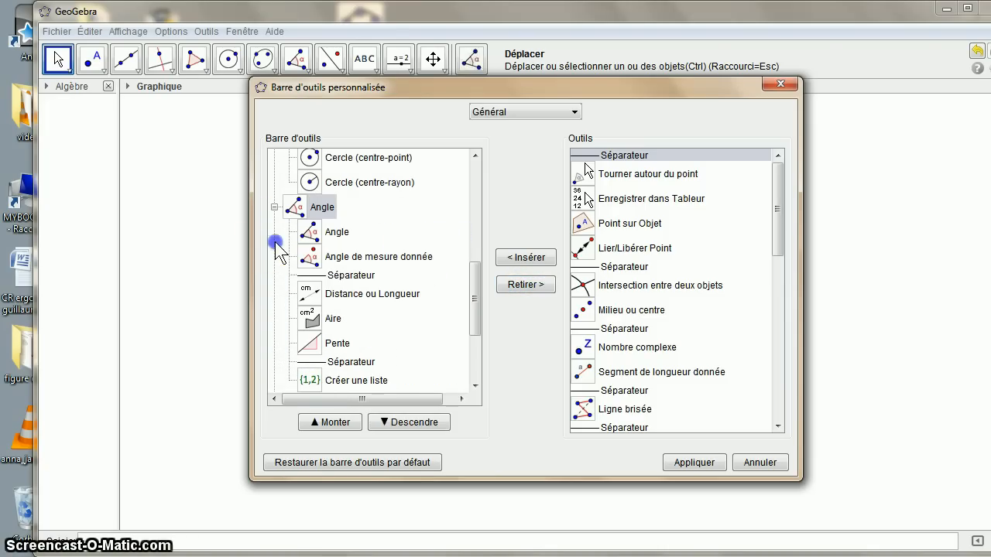
{"action": "left_click", "coordinate": [386, 259]}
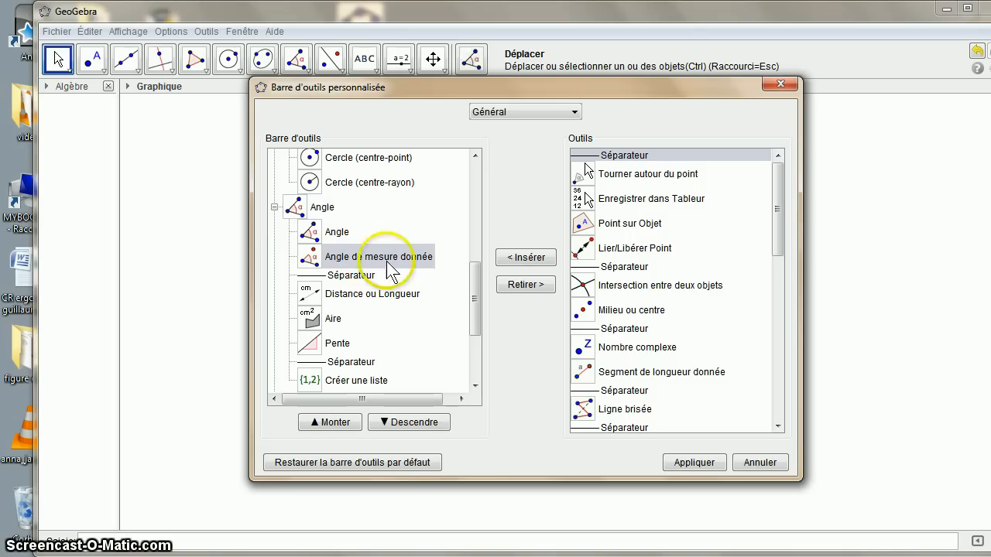
{"action": "left_click", "coordinate": [520, 288]}
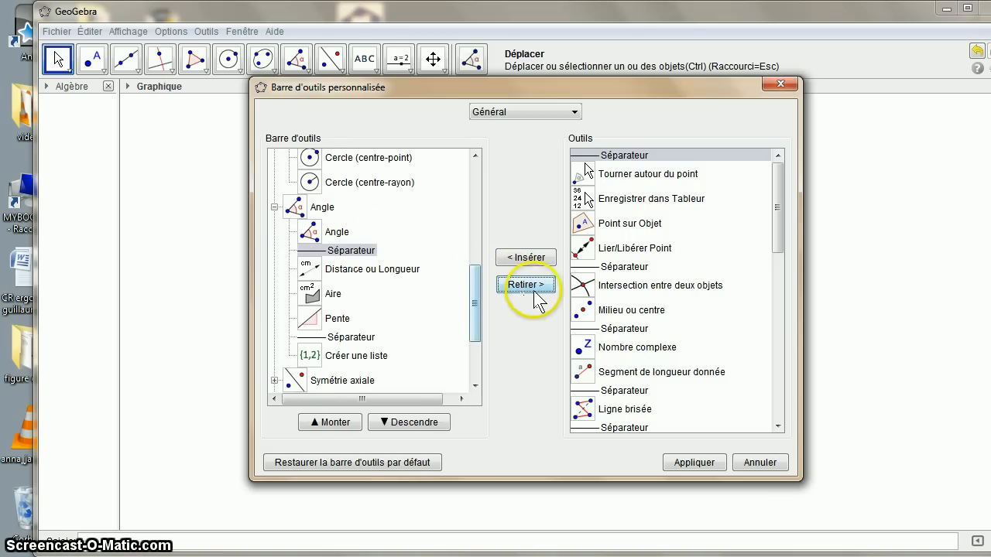
{"action": "left_click", "coordinate": [528, 286]}
{"action": "left_click", "coordinate": [529, 286]}
{"action": "left_click", "coordinate": [529, 286]}
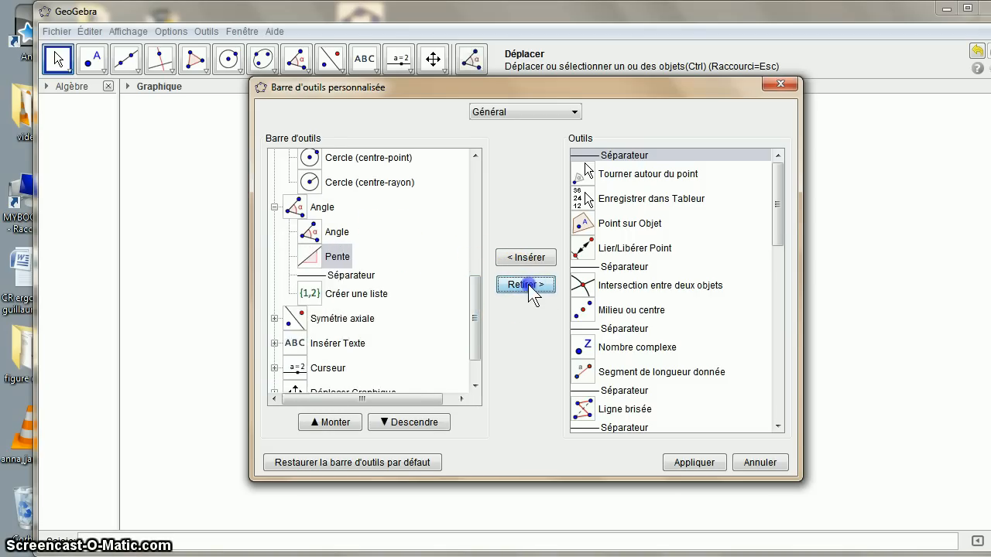
{"action": "left_click", "coordinate": [528, 286]}
{"action": "left_click", "coordinate": [528, 286]}
{"action": "left_click", "coordinate": [529, 286]}
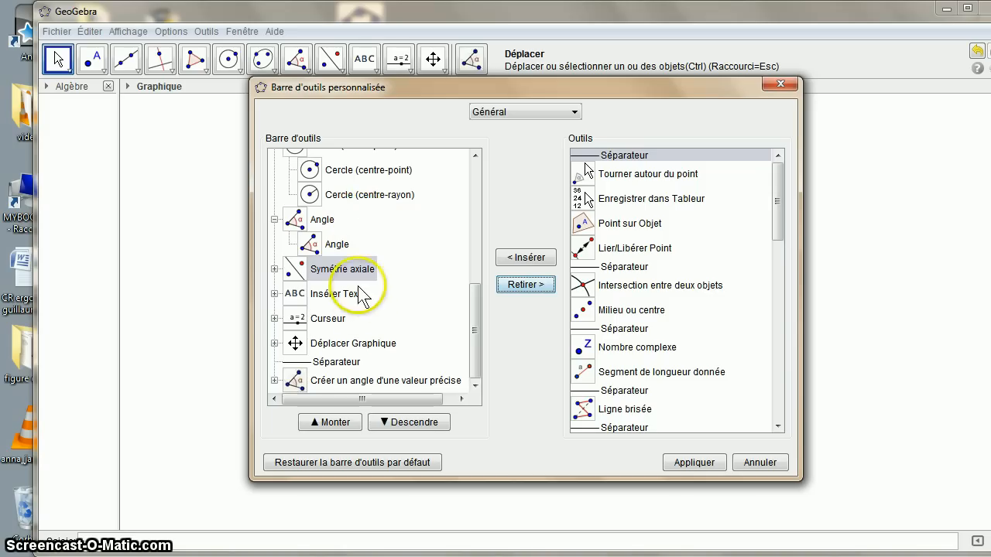
{"action": "left_click", "coordinate": [529, 286]}
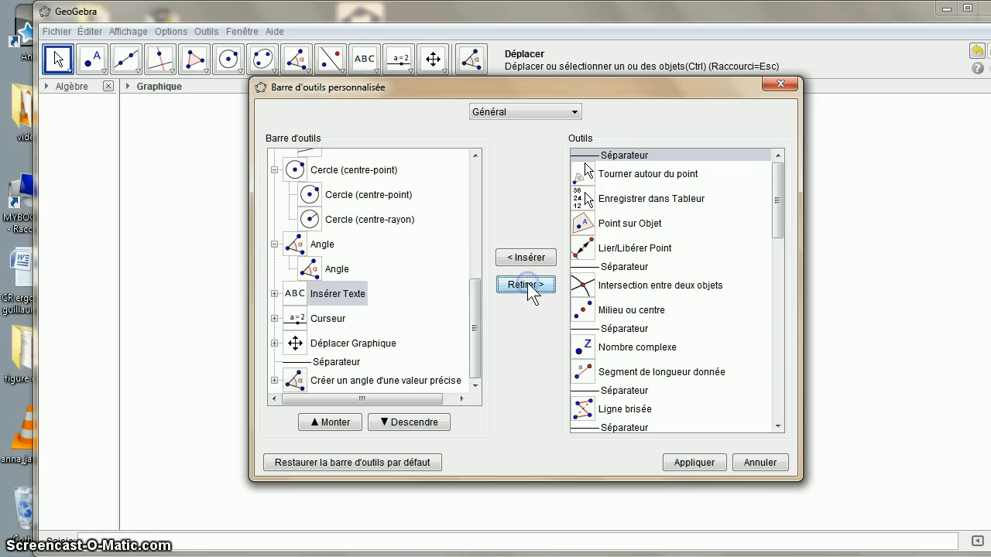
Keep only Insérer Texte and Insérer Image in the Insérer Texte group, and remove the whole Curseur group
{"action": "left_click", "coordinate": [274, 294]}
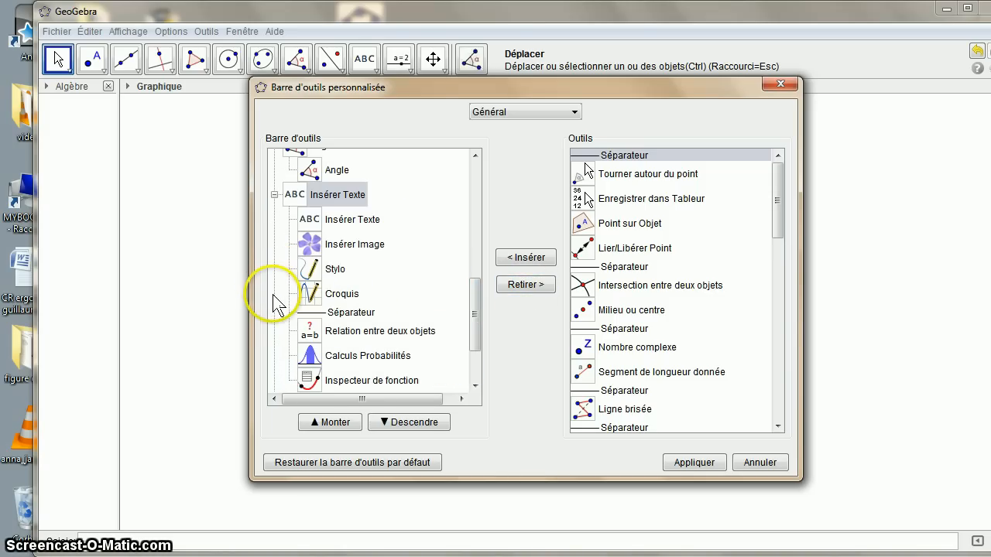
{"action": "left_click", "coordinate": [335, 279]}
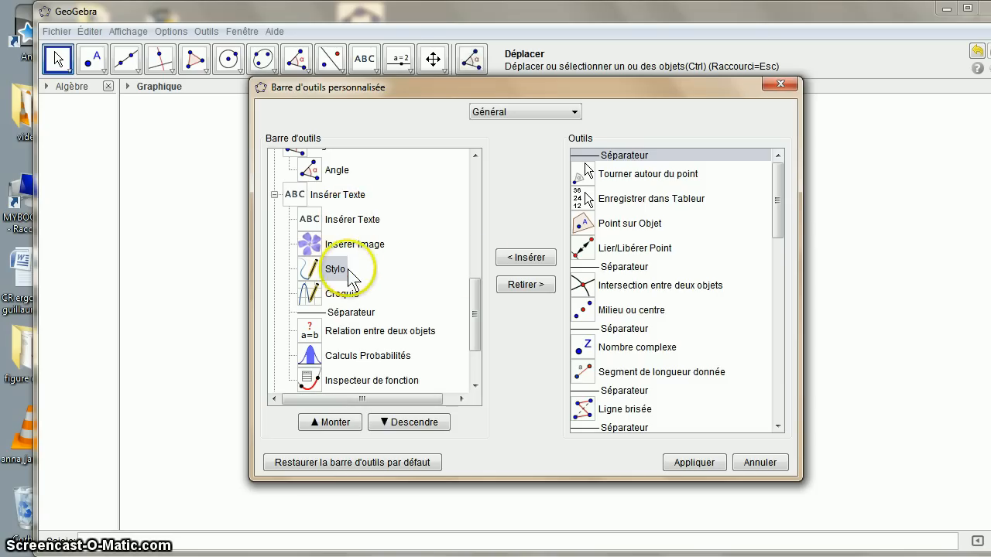
{"action": "left_click", "coordinate": [522, 284]}
{"action": "left_click", "coordinate": [521, 285]}
{"action": "left_click", "coordinate": [521, 284]}
{"action": "left_click", "coordinate": [521, 284]}
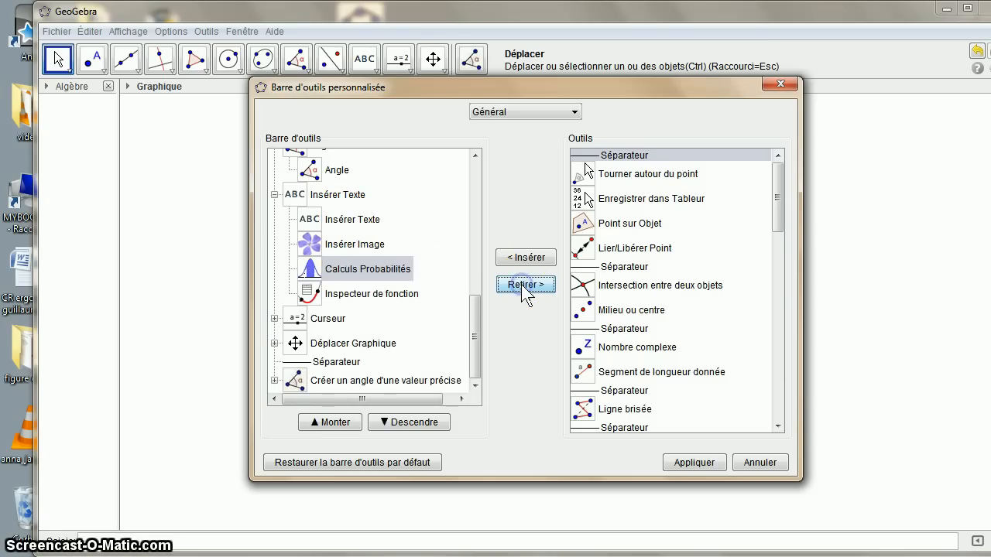
{"action": "left_click", "coordinate": [521, 284]}
{"action": "left_click", "coordinate": [521, 284]}
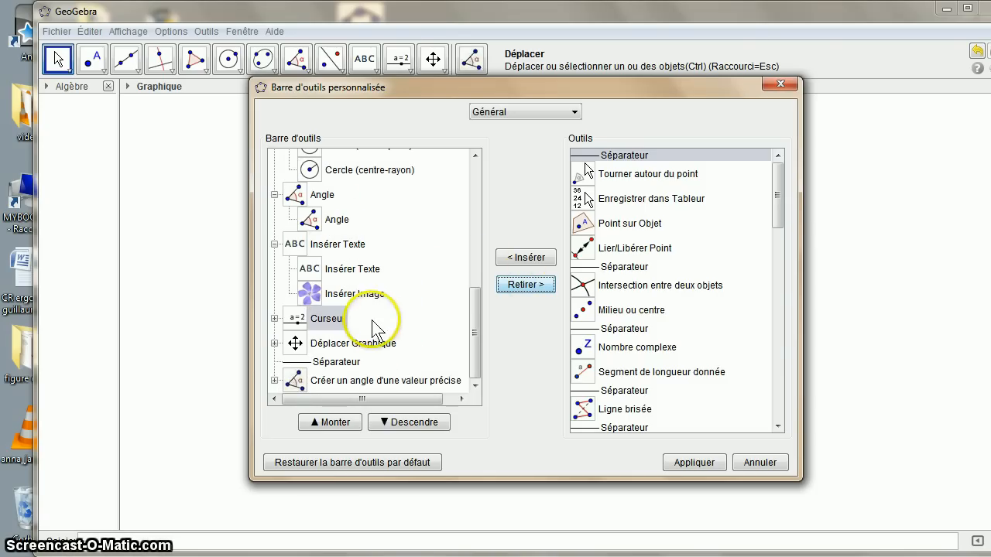
{"action": "left_click", "coordinate": [524, 285]}
Remove the last separator and the Créer un angle d'une valeur précise group from the end of the toolbar
{"action": "left_click", "coordinate": [478, 371]}
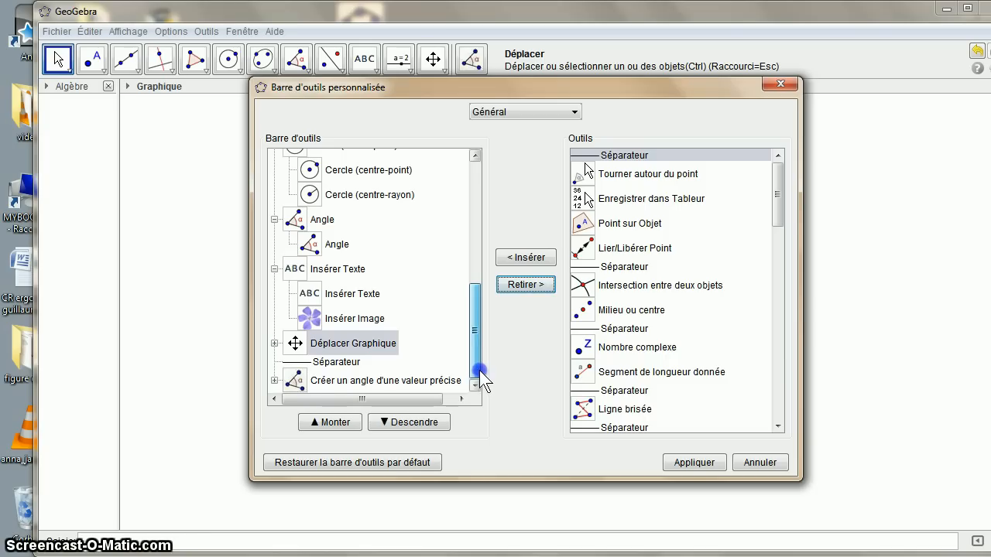
{"action": "left_click", "coordinate": [326, 358]}
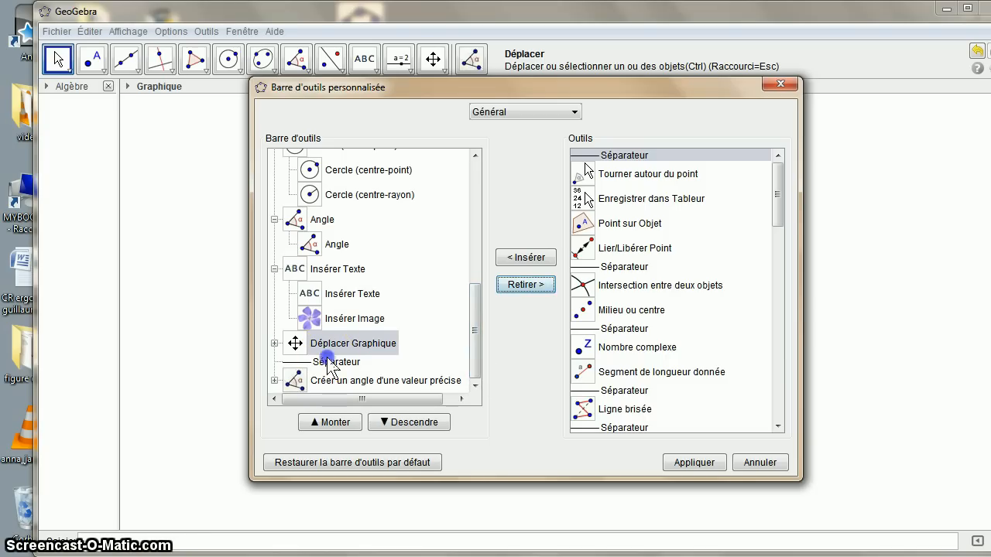
{"action": "left_click", "coordinate": [525, 285]}
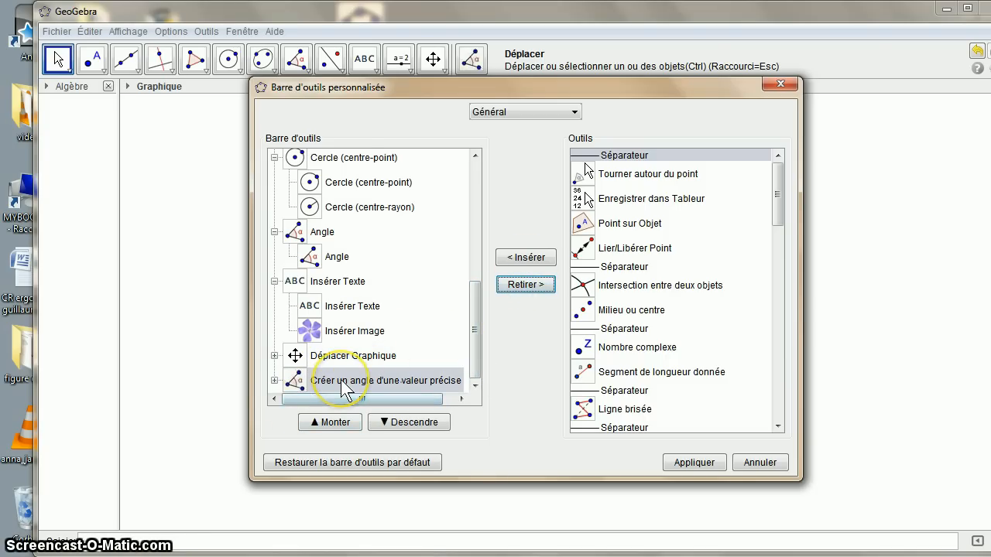
{"action": "left_click", "coordinate": [524, 285]}
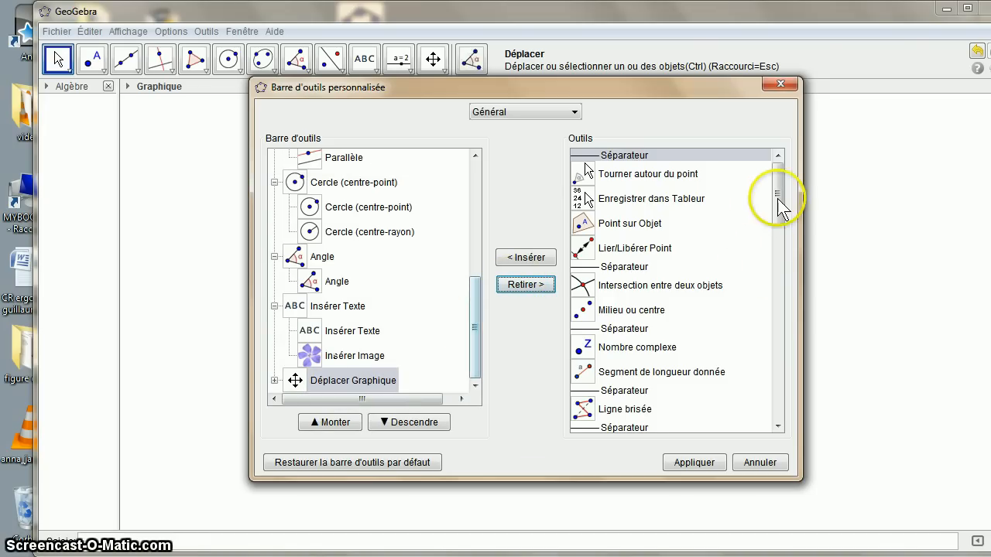
Insert the Créer un angle d'une valeur précise tool into the Angle group, directly below Angle
{"action": "left_click_drag", "start_coordinate": [778, 210], "coordinate": [779, 411]}
{"action": "left_click", "coordinate": [677, 426]}
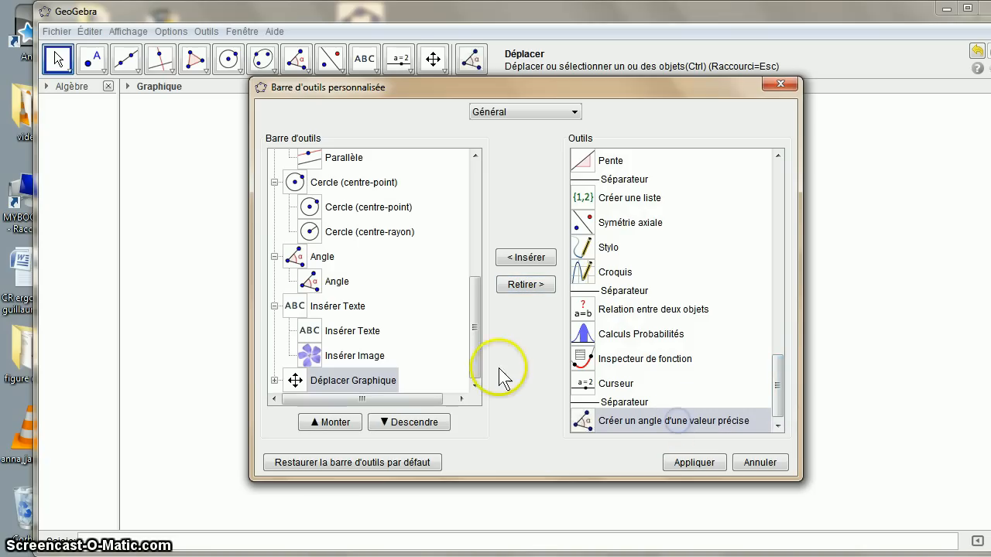
{"action": "left_click_drag", "start_coordinate": [472, 332], "coordinate": [492, 317]}
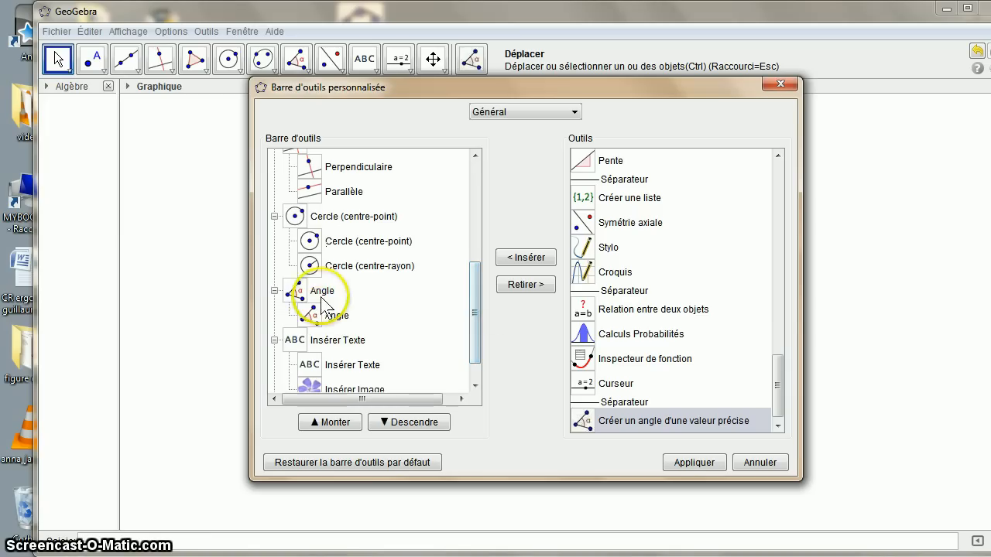
{"action": "left_click", "coordinate": [321, 292]}
{"action": "left_click", "coordinate": [310, 316]}
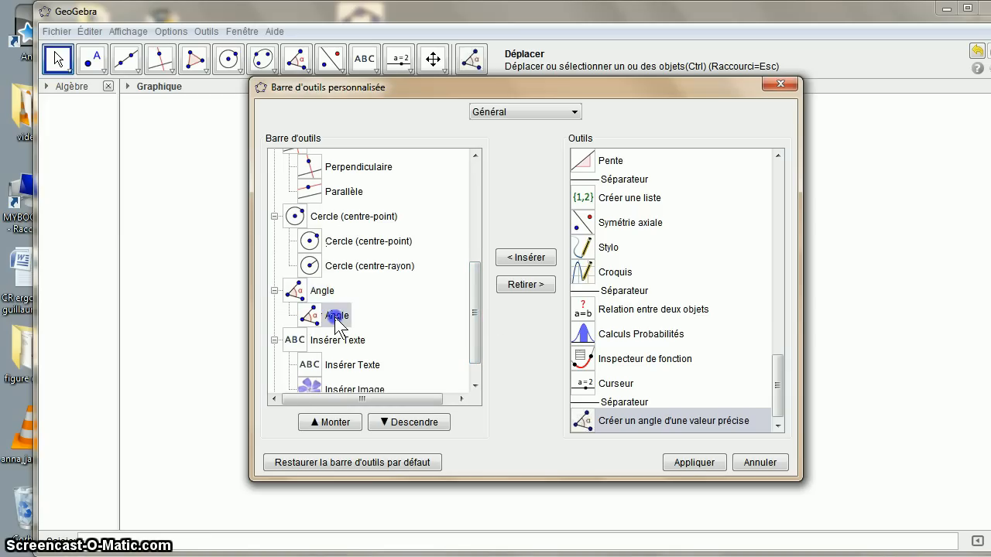
{"action": "left_click", "coordinate": [523, 256]}
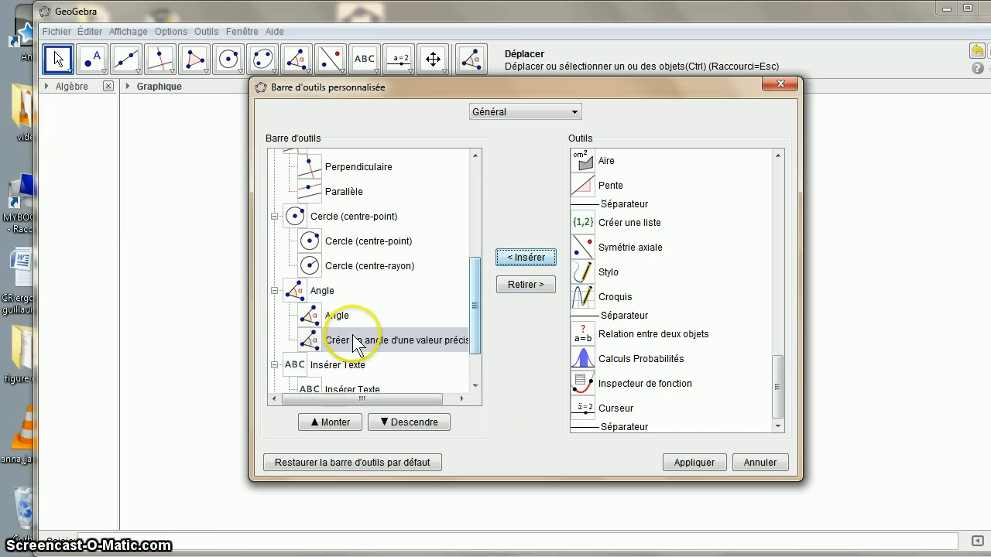
Collapse the Insérer Texte and Angle groups, and insert Distance ou Longueur as a separate group after Angle
{"action": "left_click_drag", "start_coordinate": [477, 292], "coordinate": [486, 360]}
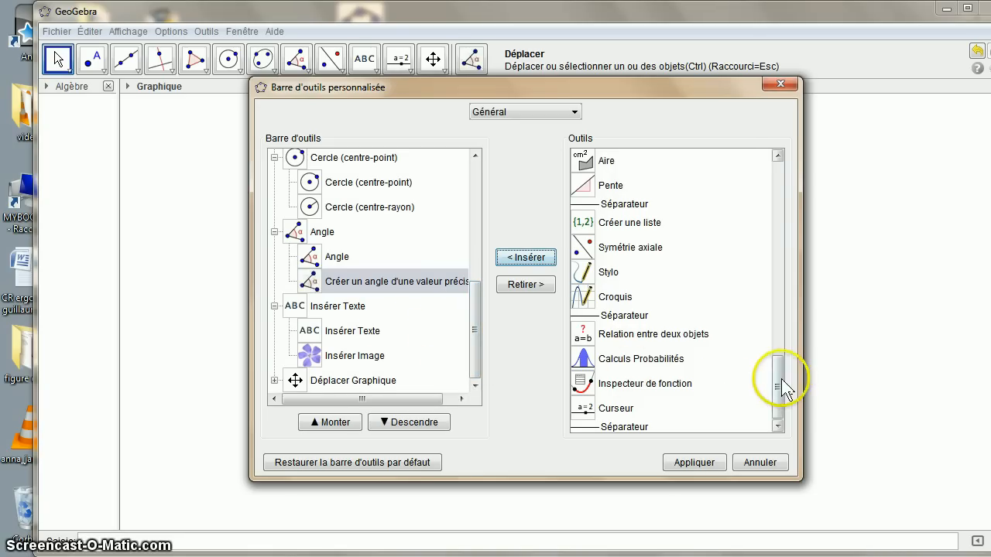
{"action": "left_click", "coordinate": [777, 155]}
{"action": "left_click", "coordinate": [777, 155]}
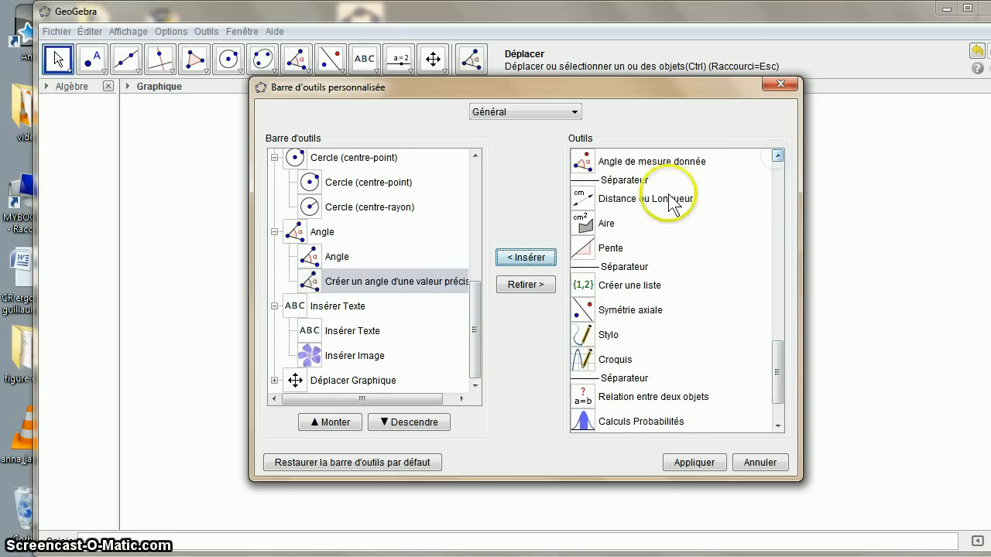
{"action": "left_click", "coordinate": [638, 200]}
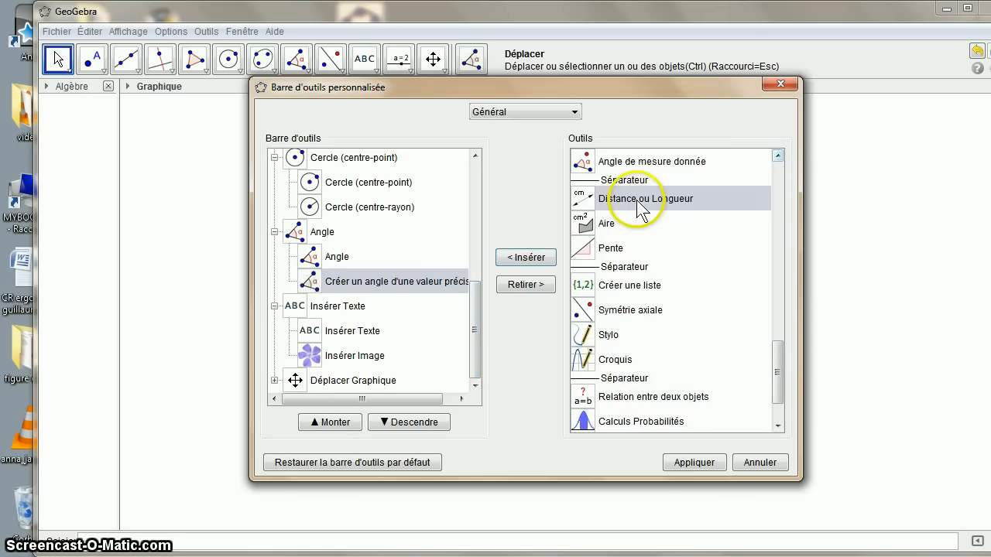
{"action": "left_click", "coordinate": [274, 307]}
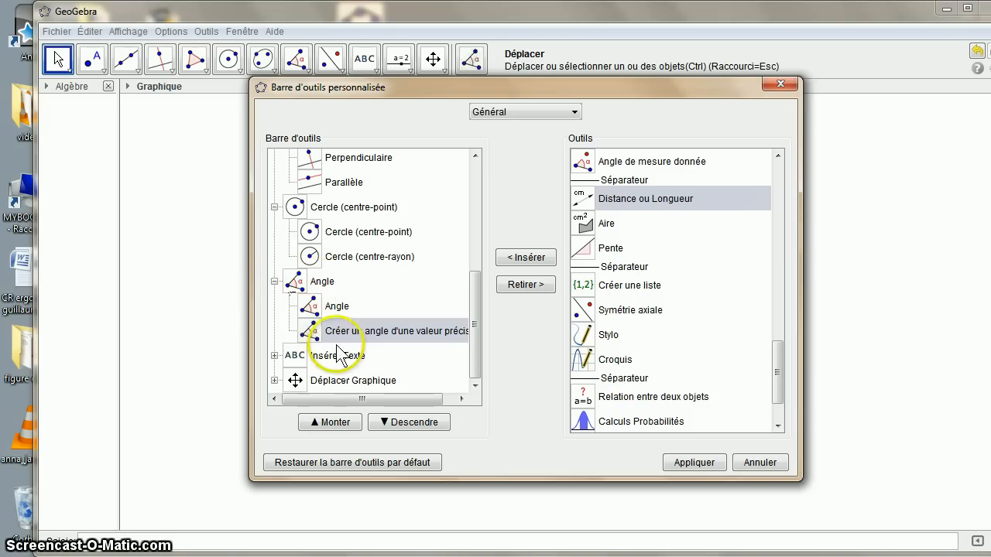
{"action": "left_click", "coordinate": [274, 282]}
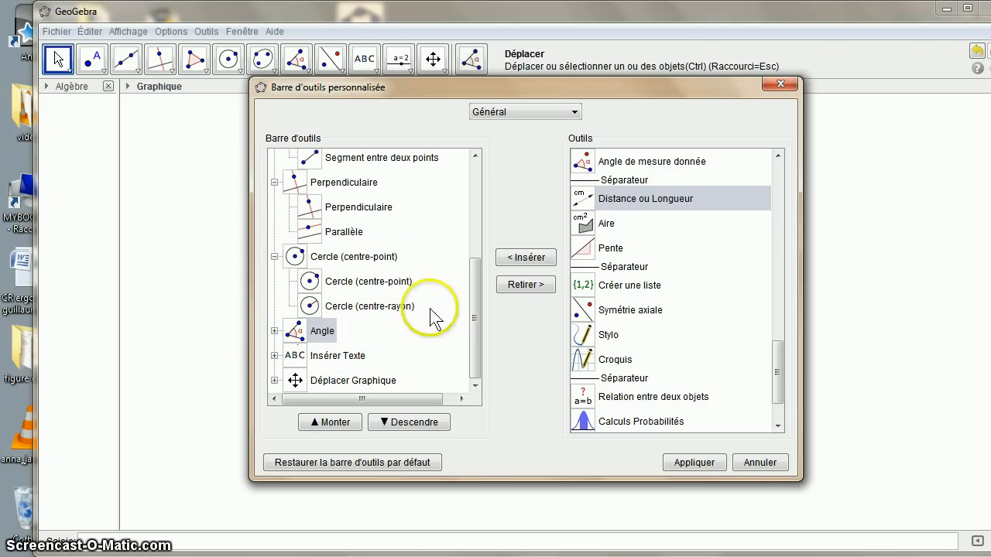
{"action": "left_click", "coordinate": [530, 260]}
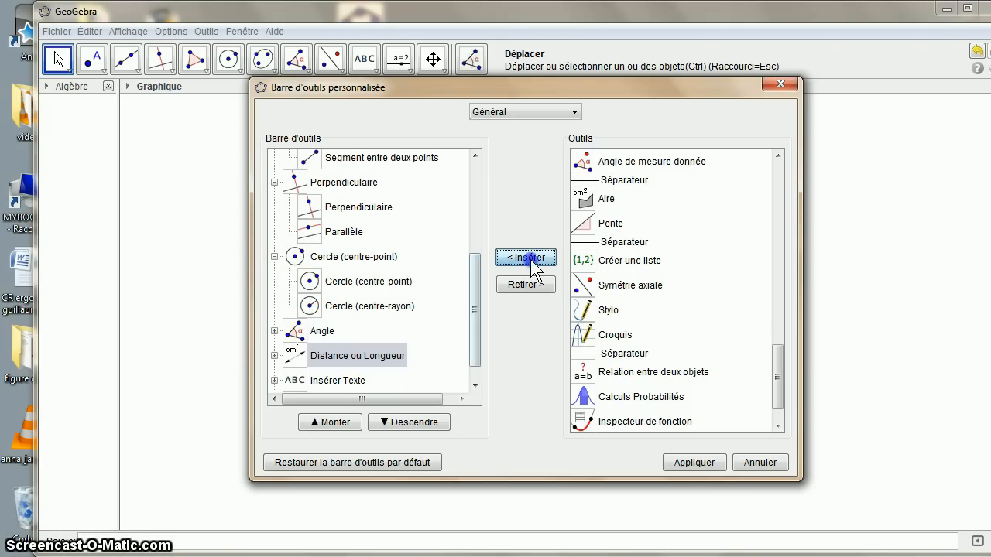
Apply the customised toolbar in the Barre d'outils personnalisée dialog and check the simplified line tool group
{"action": "left_click", "coordinate": [692, 465]}
{"action": "left_click", "coordinate": [761, 466]}
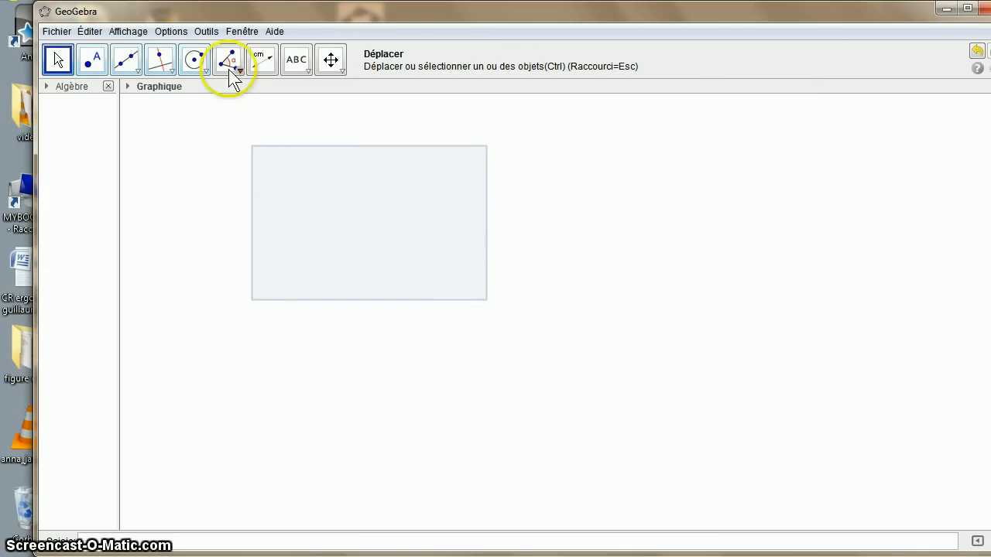
{"action": "left_click", "coordinate": [141, 75]}
{"action": "left_click", "coordinate": [364, 235]}
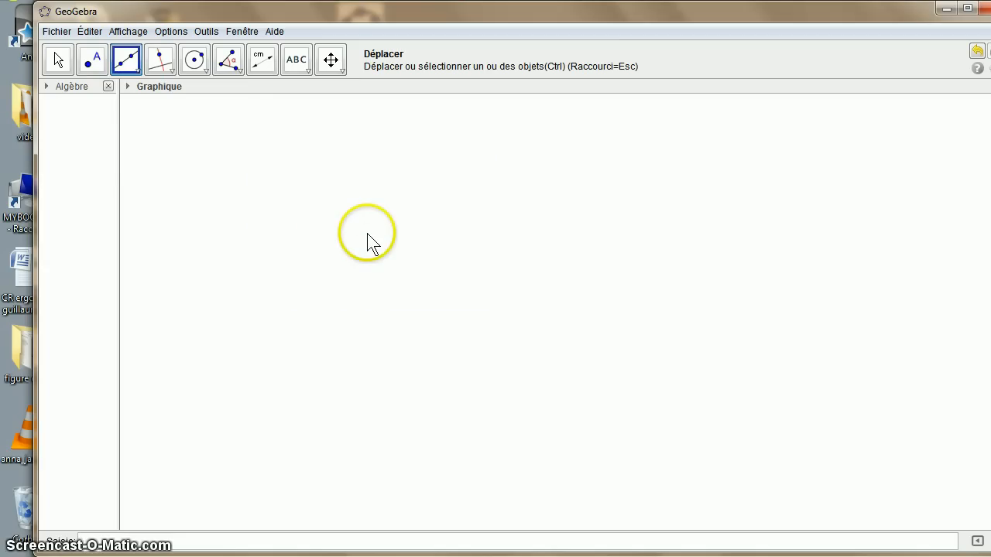
Look at the Sauvegarder la configuration option without changing settings, and narrow the GeoGebra window slightly to fit the screen
{"action": "left_click", "coordinate": [171, 32]}
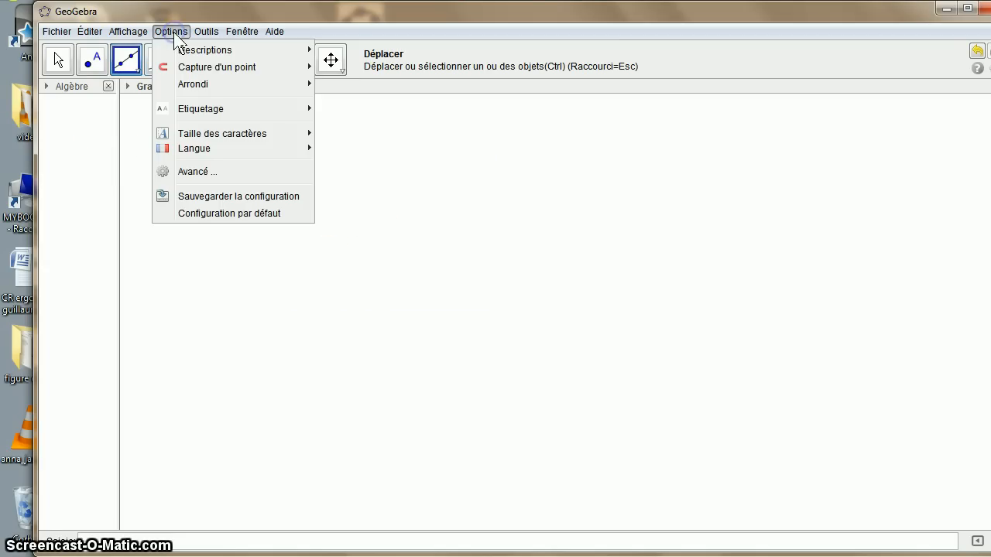
{"action": "left_click", "coordinate": [215, 200]}
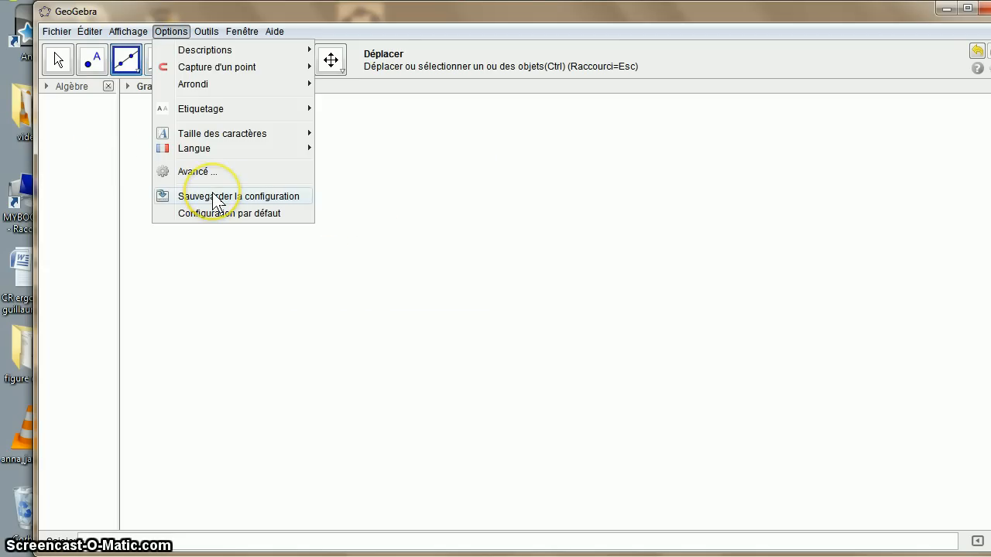
{"action": "left_click", "coordinate": [434, 60]}
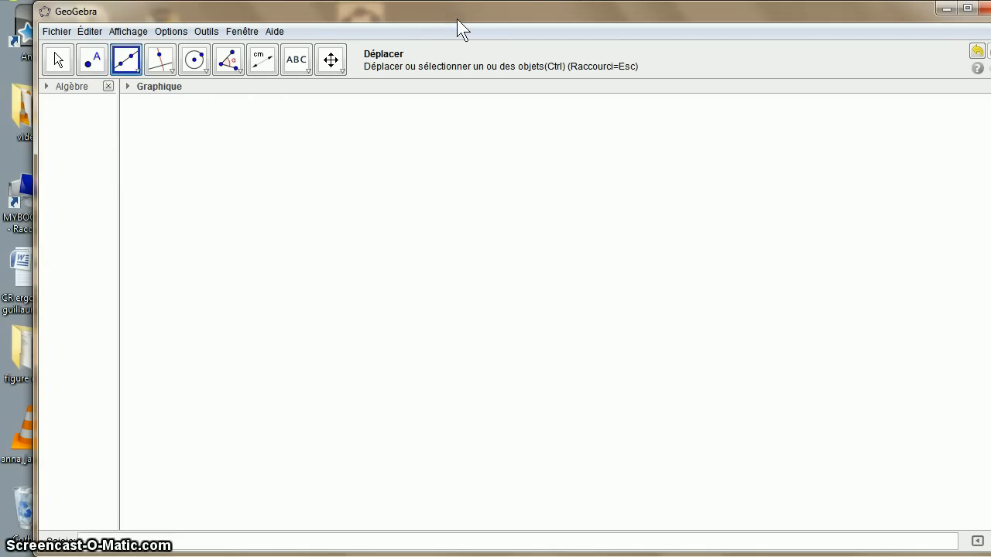
{"action": "left_click_drag", "start_coordinate": [990, 139], "coordinate": [984, 139]}
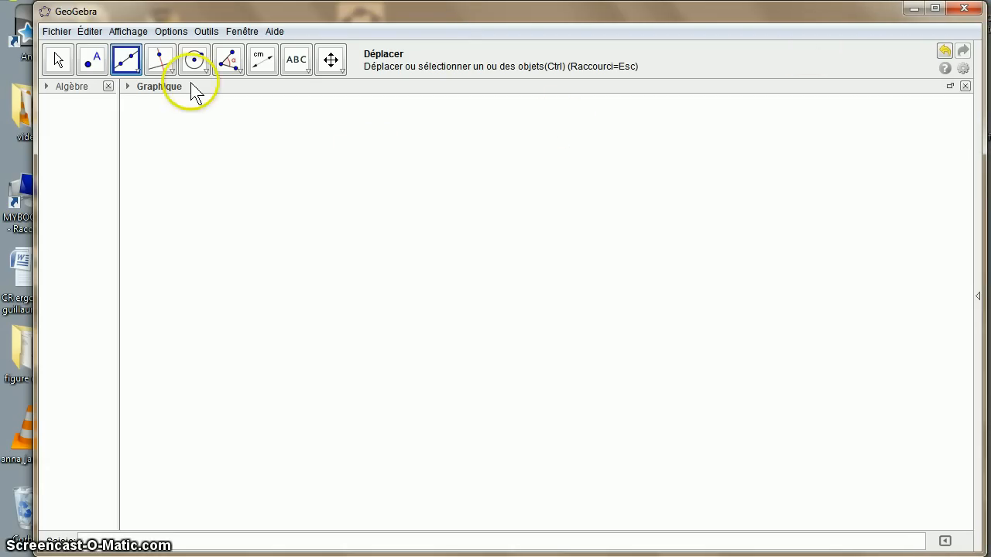
Save the file on the Bureau as gg_configuration_initiation, and close the GeoGebra window
{"action": "left_click", "coordinate": [56, 31]}
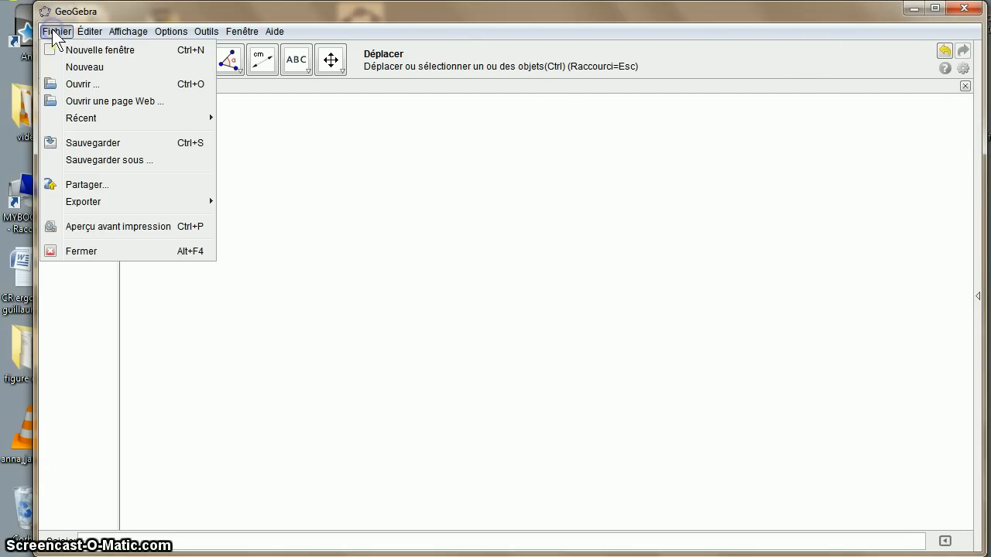
{"action": "left_click", "coordinate": [110, 160]}
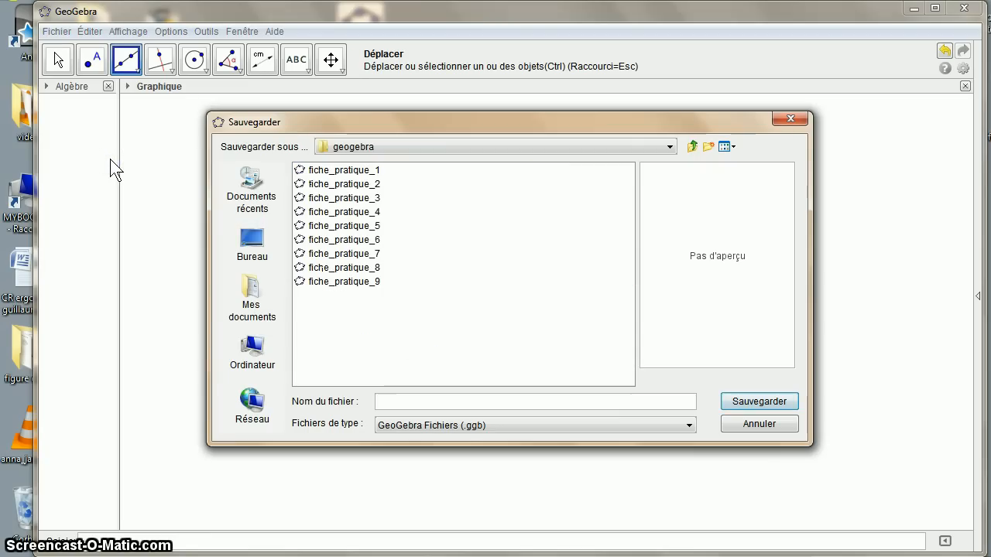
{"action": "left_click", "coordinate": [252, 245]}
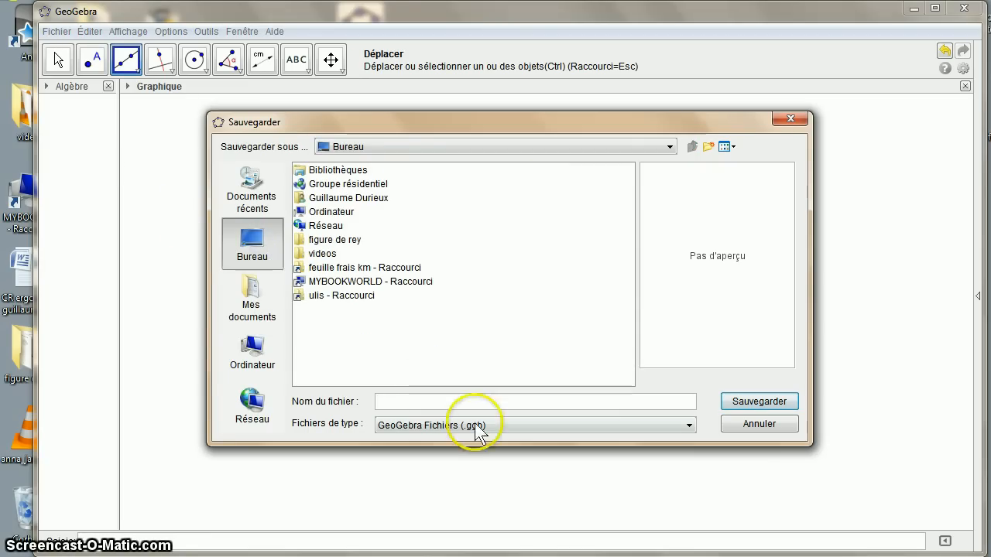
{"action": "left_click", "coordinate": [433, 399]}
{"action": "type", "text": "gg_"}
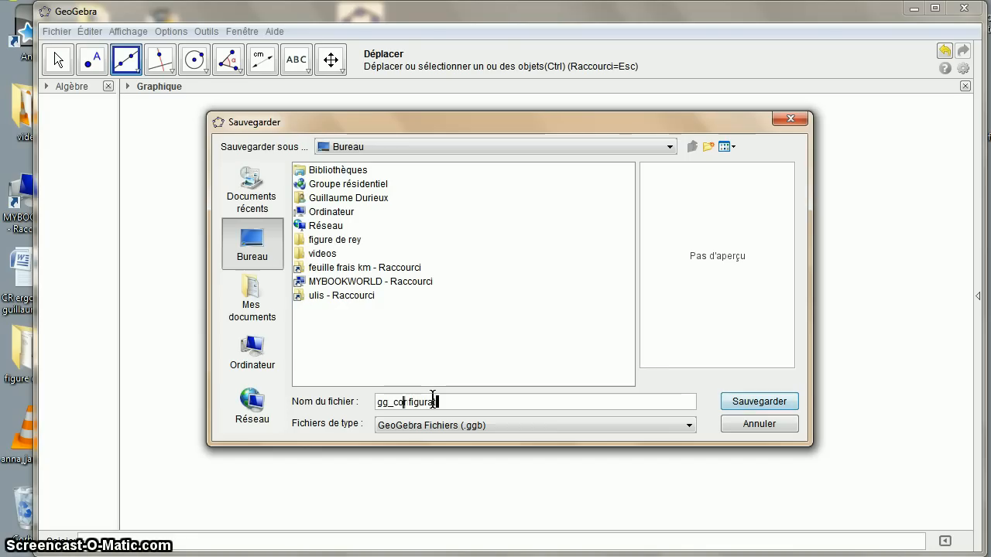
{"action": "type", "text": "configuration._initiation"}
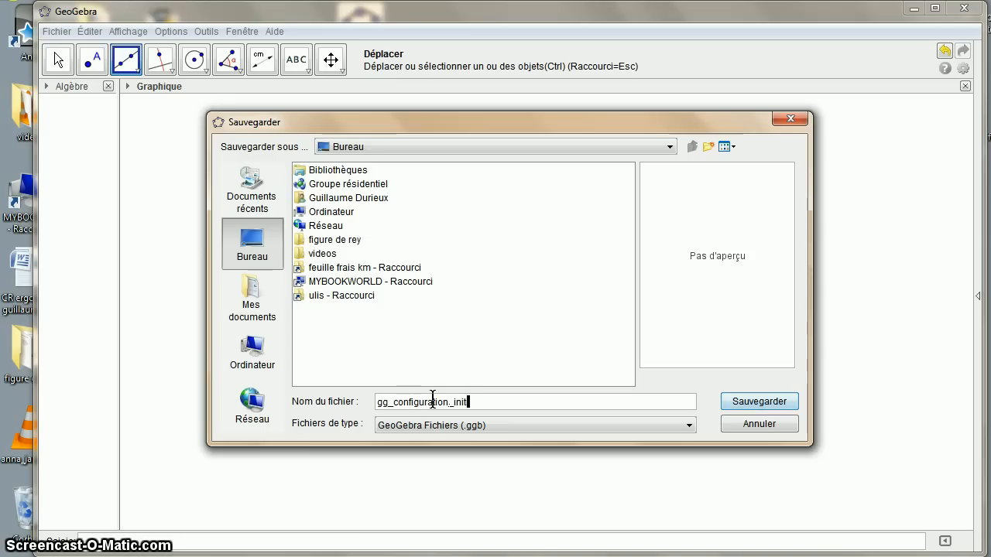
{"action": "left_click", "coordinate": [763, 401]}
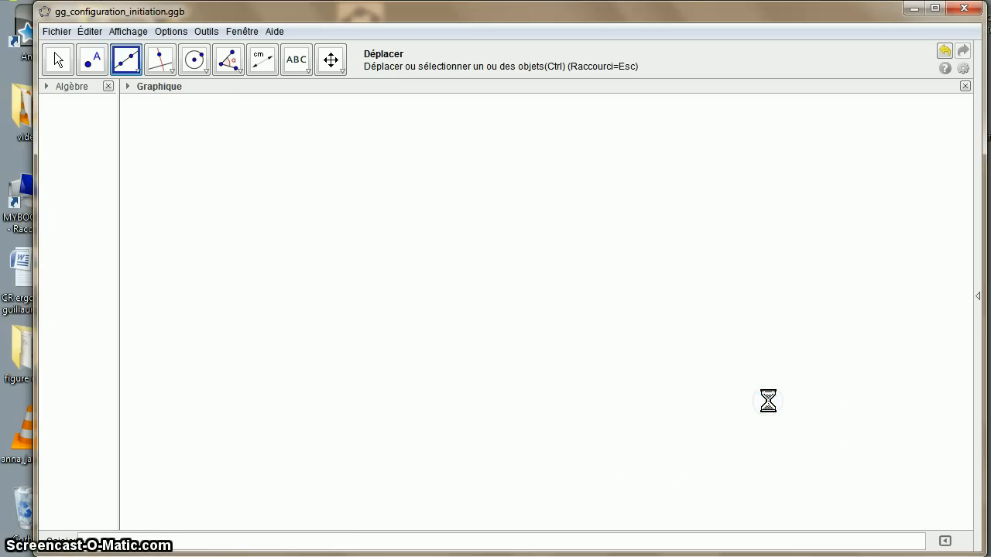
{"action": "left_click", "coordinate": [965, 9]}
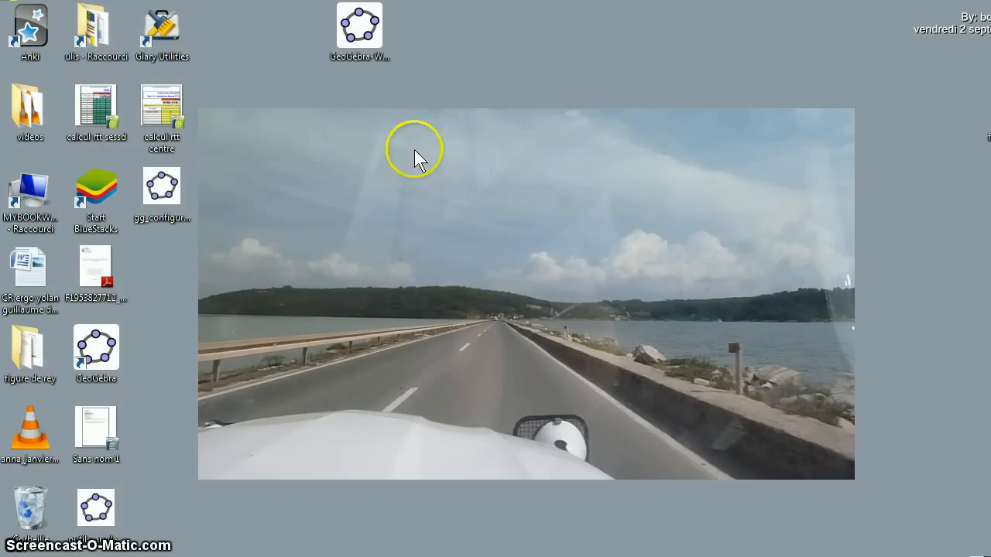
Move the angle tool file from the desktop to the Corbeille, and open the gg_configuration_initiation file
{"action": "left_click", "coordinate": [93, 526]}
{"action": "left_click_drag", "start_coordinate": [93, 532], "coordinate": [45, 526]}
{"action": "left_click", "coordinate": [171, 185]}
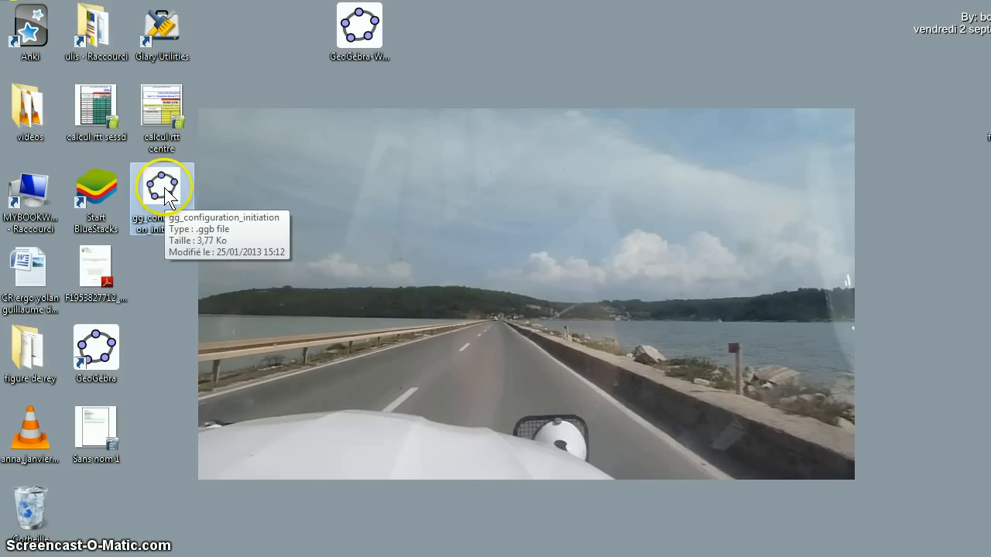
{"action": "double_click", "coordinate": [164, 196]}
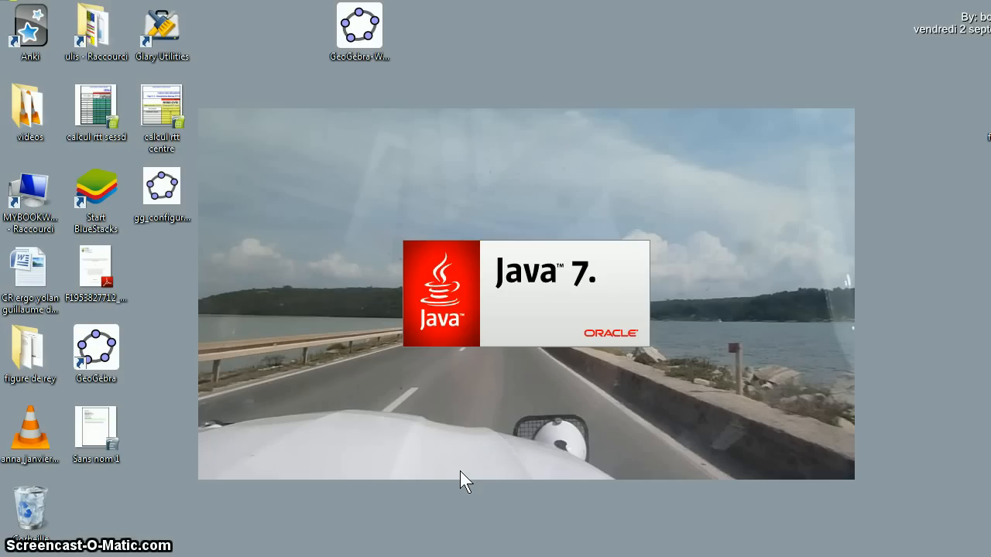
Move the GeoGebra shortcut and the GeoGebra installer from the desktop to the Corbeille
{"action": "left_click", "coordinate": [92, 349]}
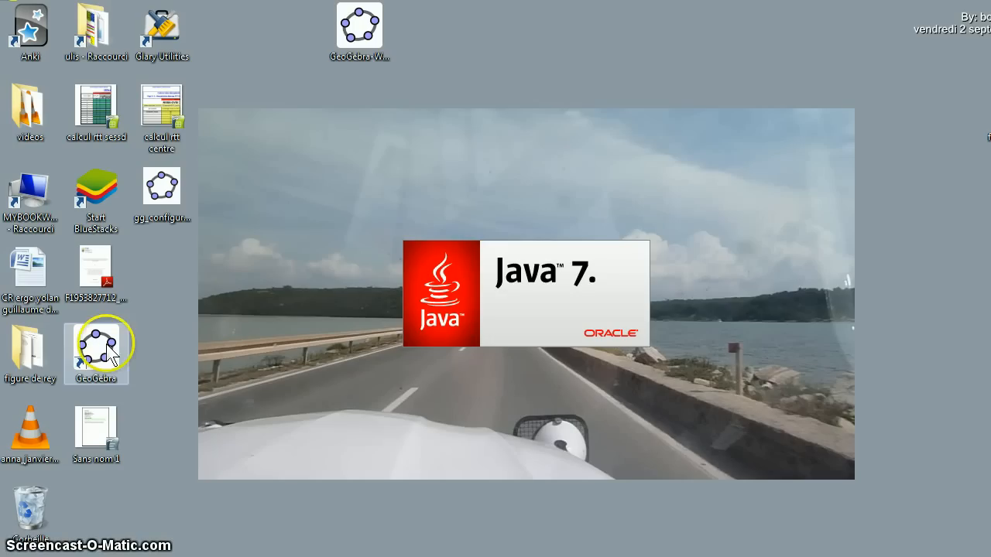
{"action": "left_click", "coordinate": [113, 360]}
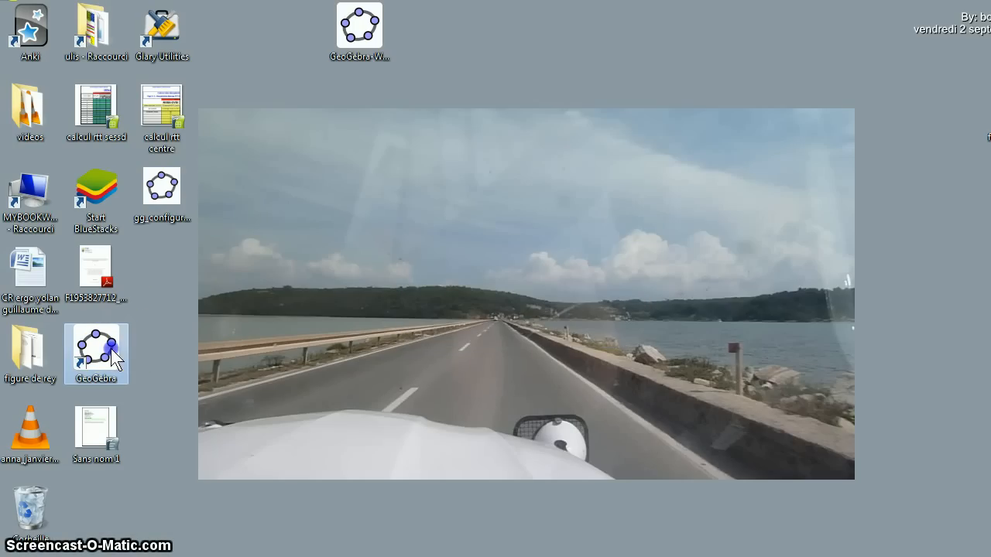
{"action": "left_click_drag", "start_coordinate": [100, 327], "coordinate": [43, 511]}
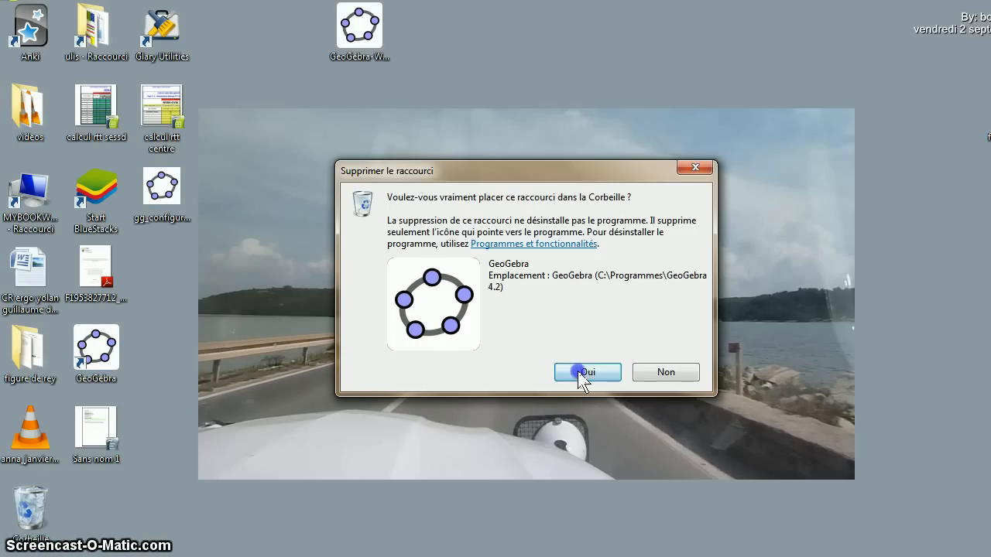
{"action": "left_click", "coordinate": [580, 367]}
{"action": "left_click_drag", "start_coordinate": [359, 31], "coordinate": [24, 503]}
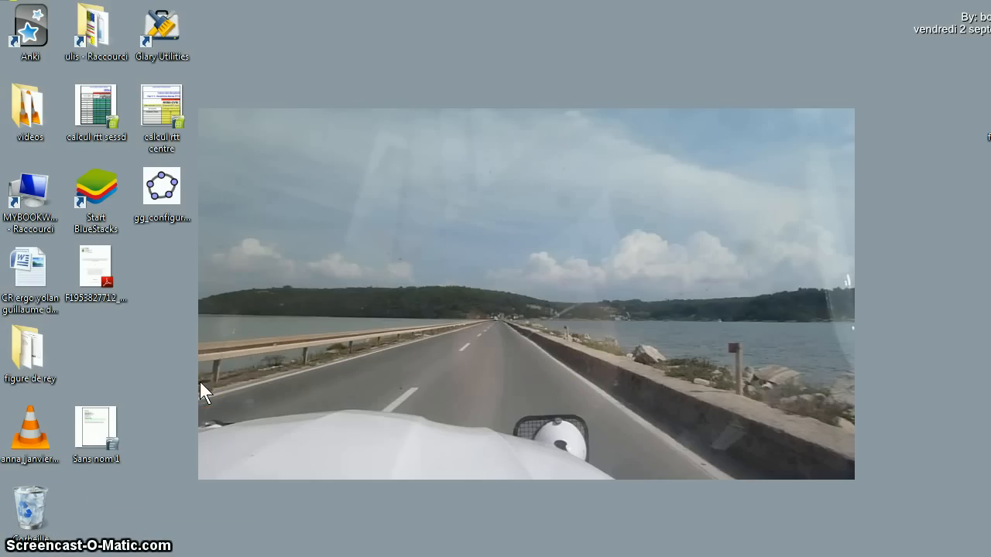
{"action": "left_click", "coordinate": [143, 556]}
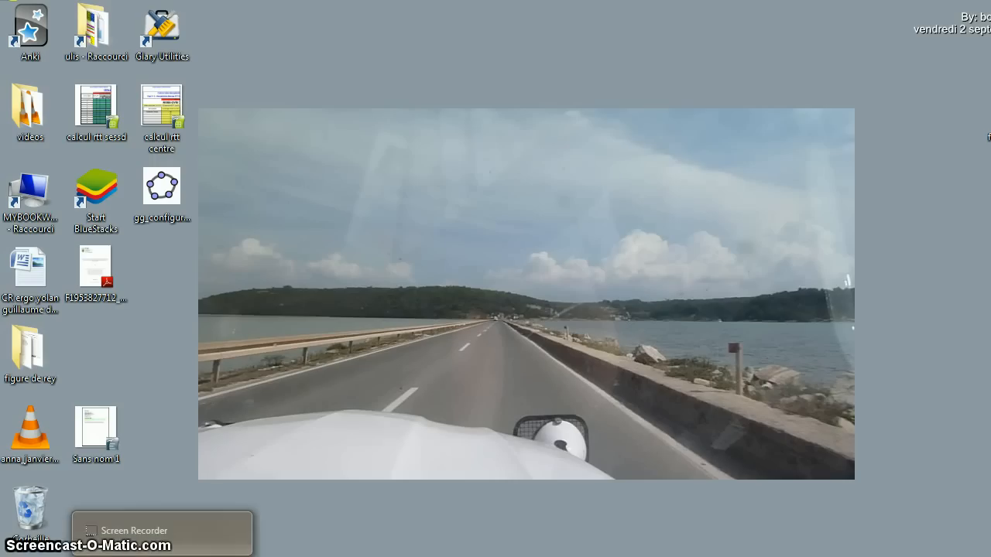